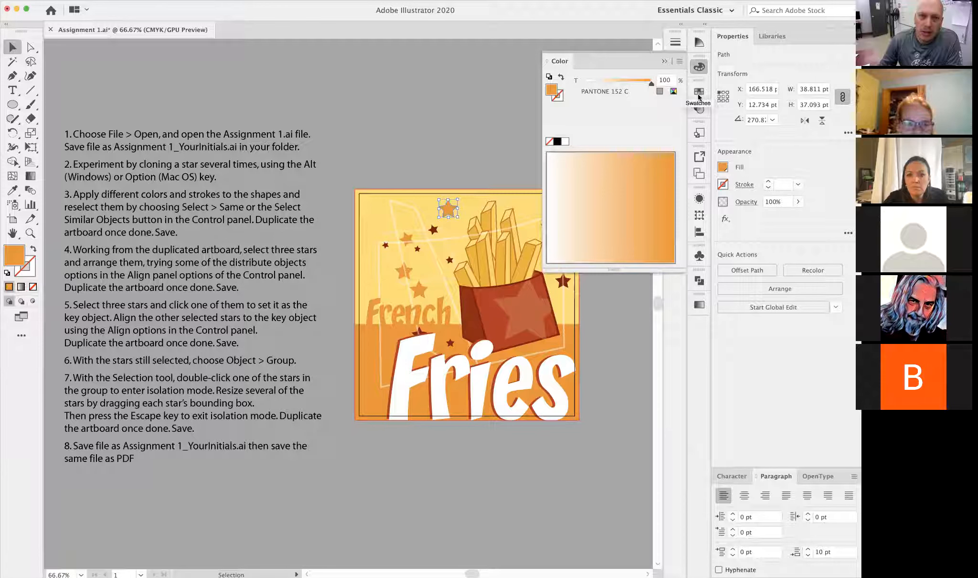
- Try different fill swatches on the selected star above the fries and settle on PANTONE 167 C
{"action": "left_click", "coordinate": [698, 93]}
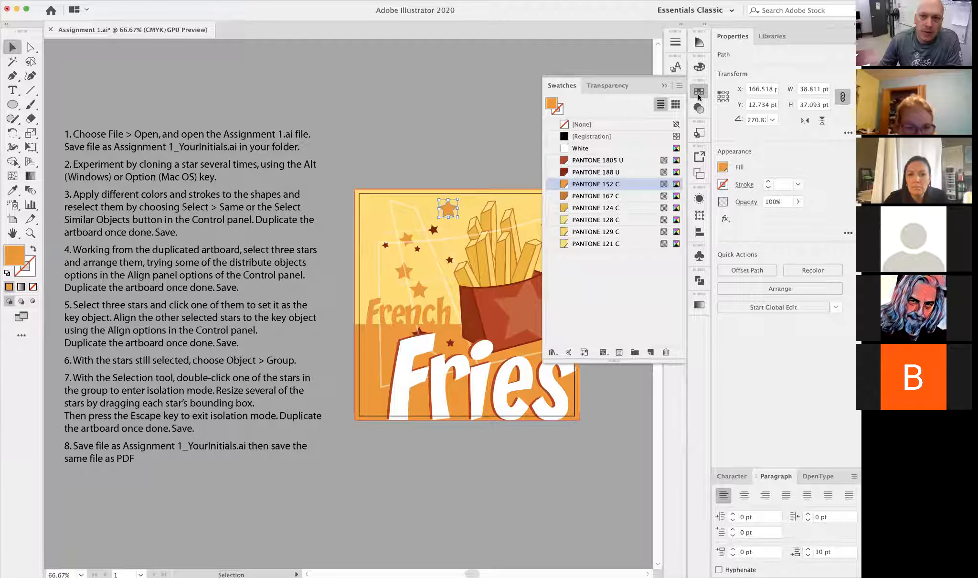
{"action": "left_click", "coordinate": [585, 162]}
{"action": "left_click", "coordinate": [584, 220]}
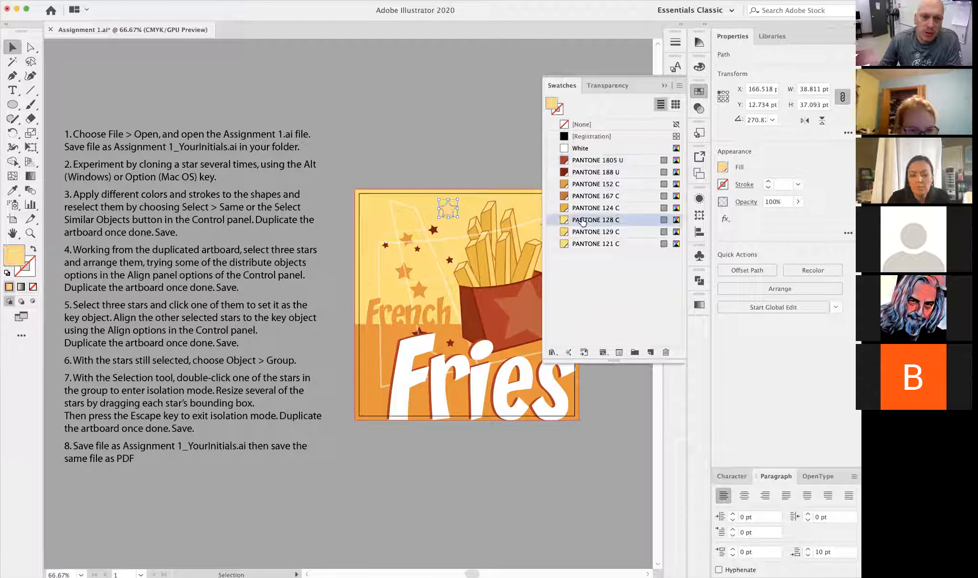
{"action": "left_click", "coordinate": [583, 197]}
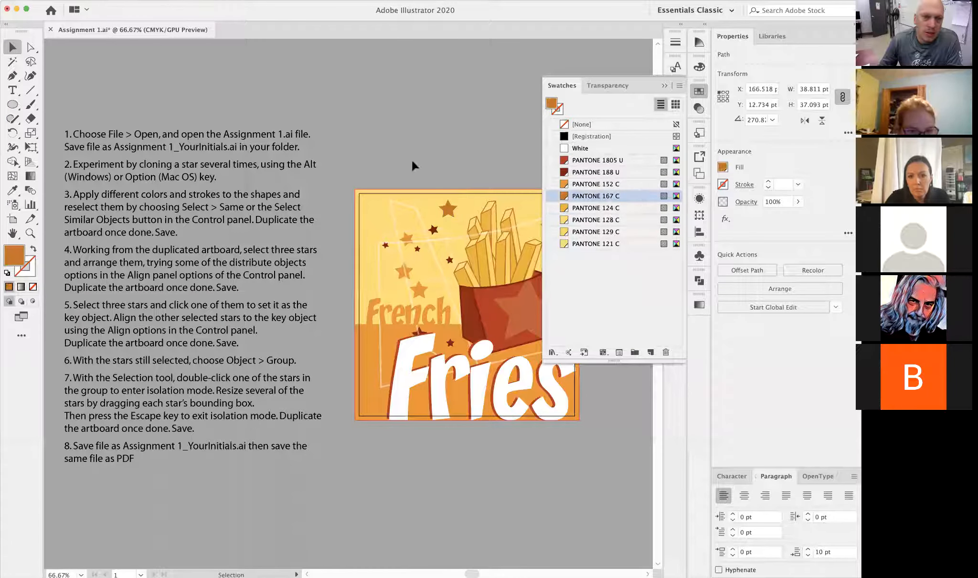
{"action": "left_click", "coordinate": [495, 154]}
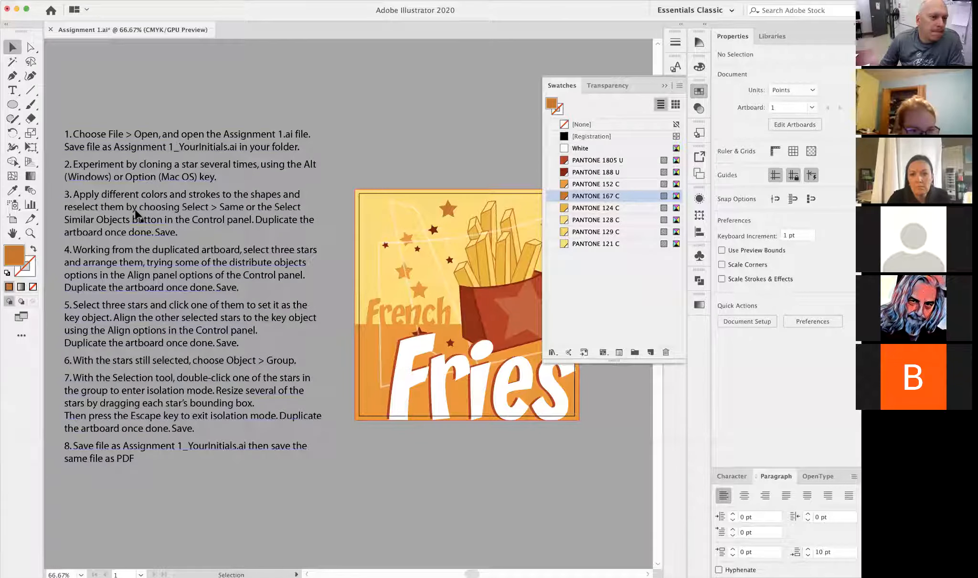
- Give the recoloured star above the fries a 3 pt PANTONE 1805 U stroke
{"action": "left_click", "coordinate": [452, 213]}
{"action": "left_click_drag", "start_coordinate": [418, 189], "coordinate": [491, 318]}
{"action": "left_click_drag", "start_coordinate": [434, 296], "coordinate": [201, 257]}
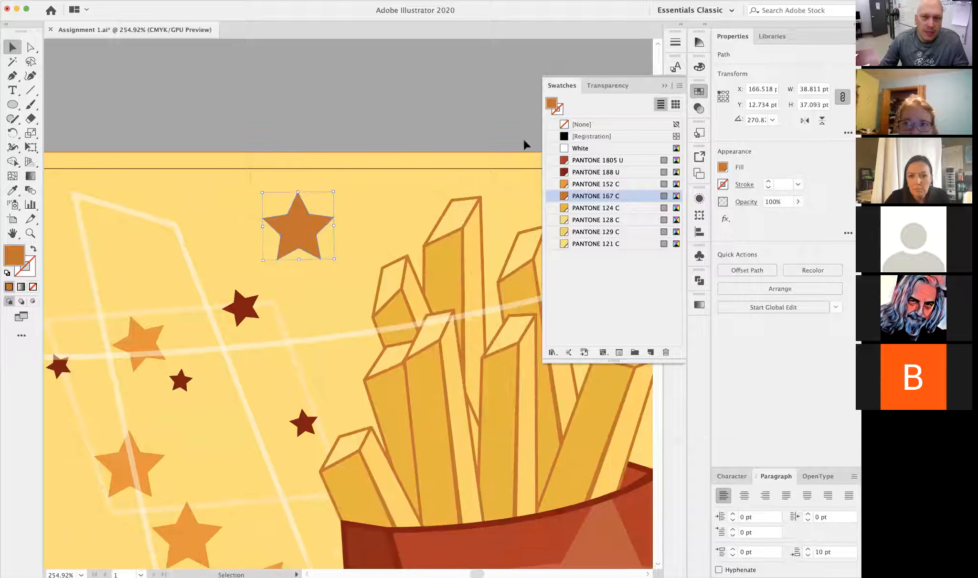
{"action": "left_click", "coordinate": [559, 112]}
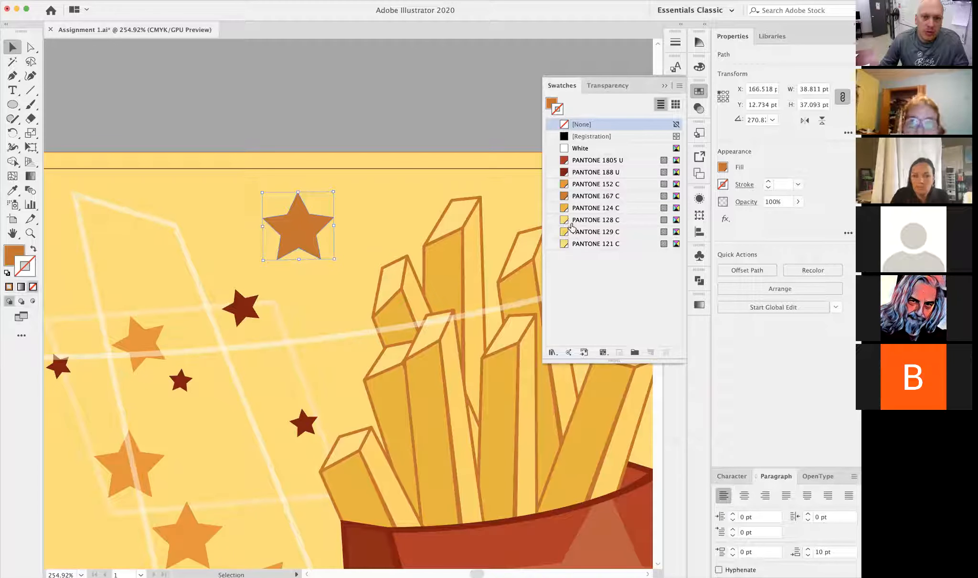
{"action": "left_click", "coordinate": [565, 163]}
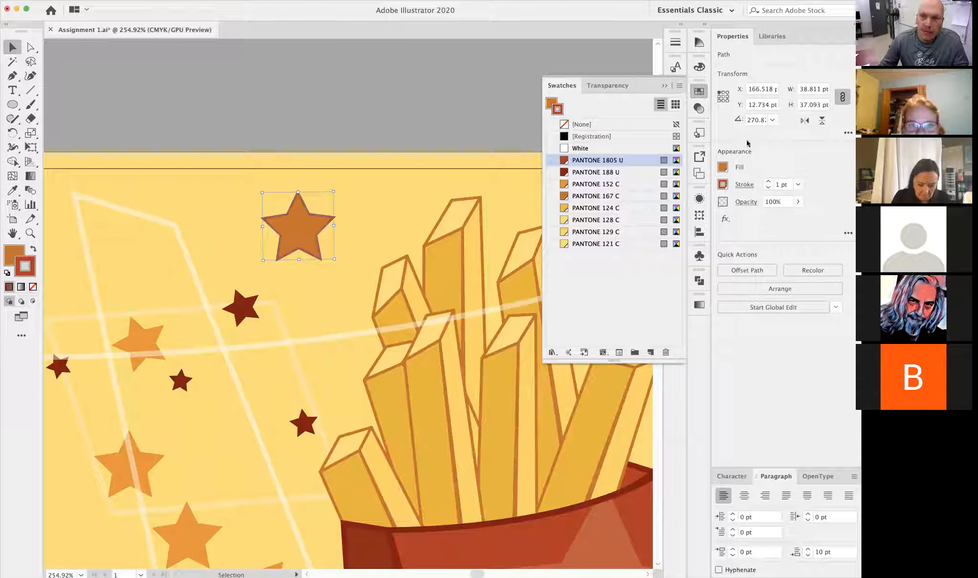
{"action": "left_click", "coordinate": [767, 182]}
{"action": "left_click", "coordinate": [767, 182]}
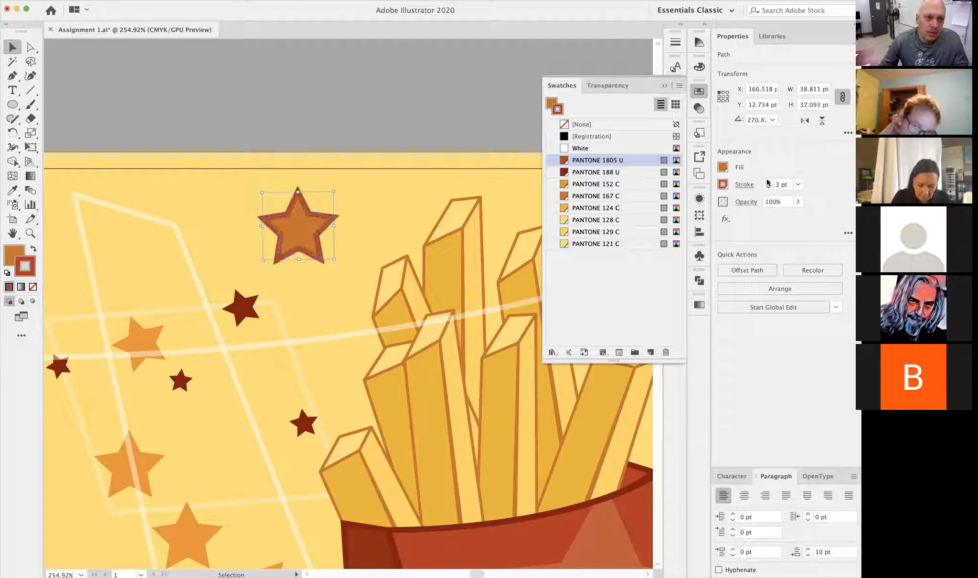
{"action": "left_click", "coordinate": [798, 202]}
{"action": "left_click_drag", "start_coordinate": [781, 218], "coordinate": [798, 217]}
{"action": "left_click", "coordinate": [414, 129]}
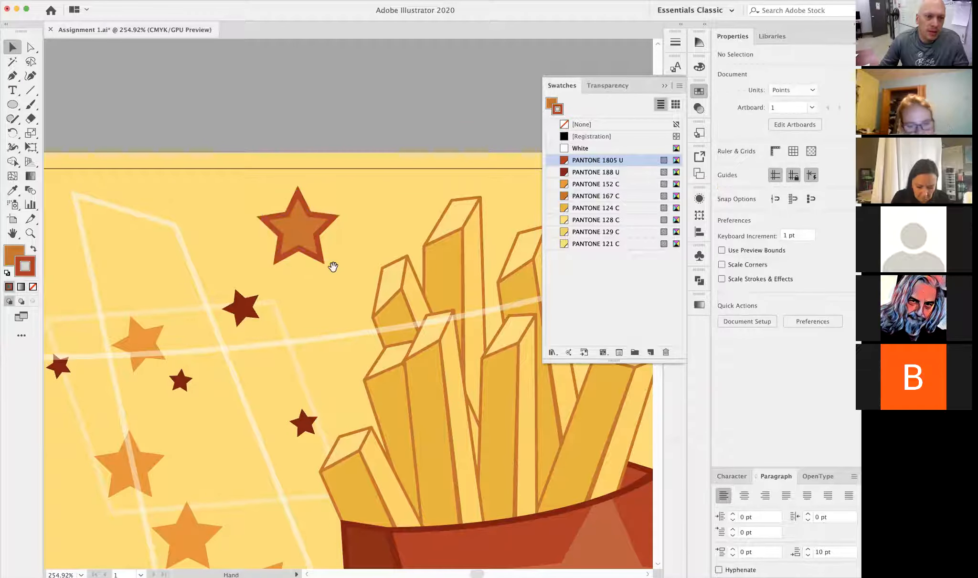
- Review the written assignment instructions beside the artboard
{"action": "key", "text": "super+minus"}
{"action": "left_click", "coordinate": [298, 308], "text": "alt+super"}
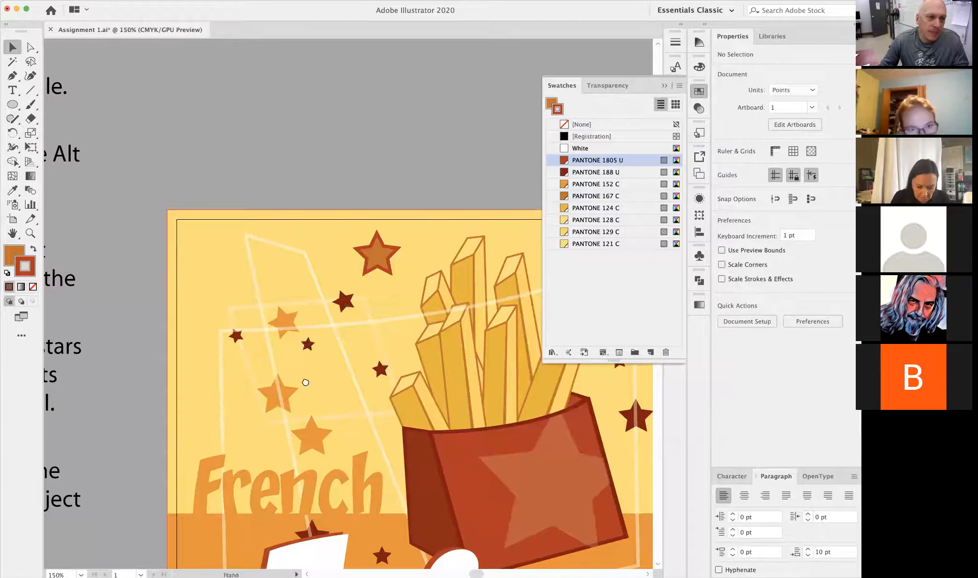
{"action": "left_click_drag", "start_coordinate": [306, 382], "coordinate": [425, 312]}
{"action": "left_click", "coordinate": [343, 312], "text": "alt+super"}
{"action": "left_click_drag", "start_coordinate": [318, 307], "coordinate": [523, 320]}
{"action": "left_click_drag", "start_coordinate": [393, 313], "coordinate": [382, 271]}
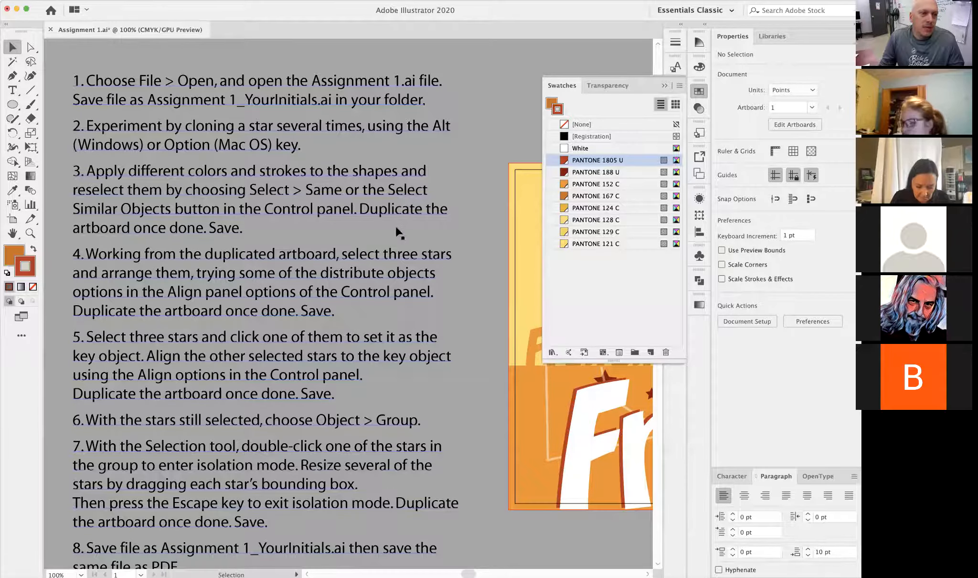
{"action": "left_click", "coordinate": [410, 280], "text": "alt+super"}
{"action": "left_click_drag", "start_coordinate": [411, 310], "coordinate": [376, 289]}
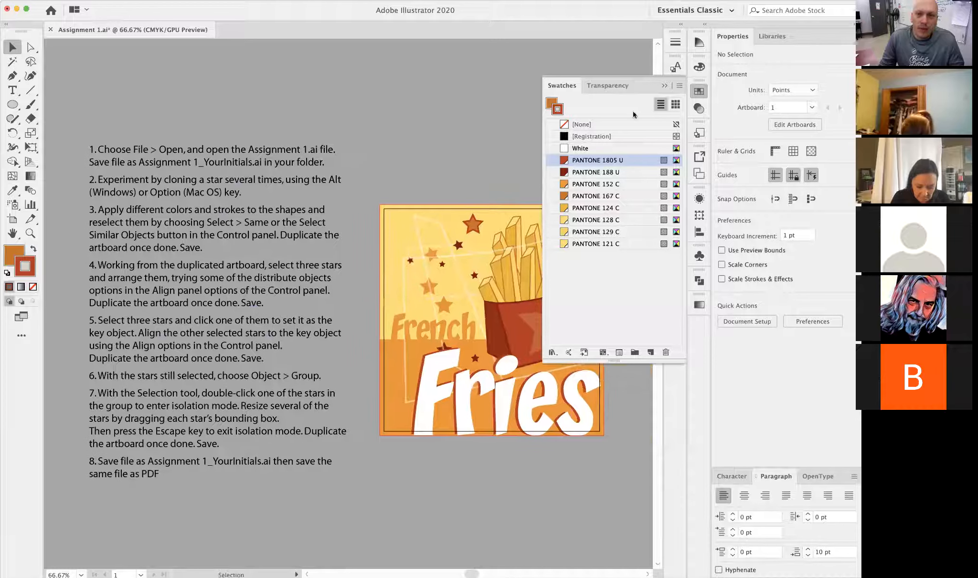
- Select every object sharing the orange star's fill color, then clear the selection
{"action": "left_click", "coordinate": [664, 85]}
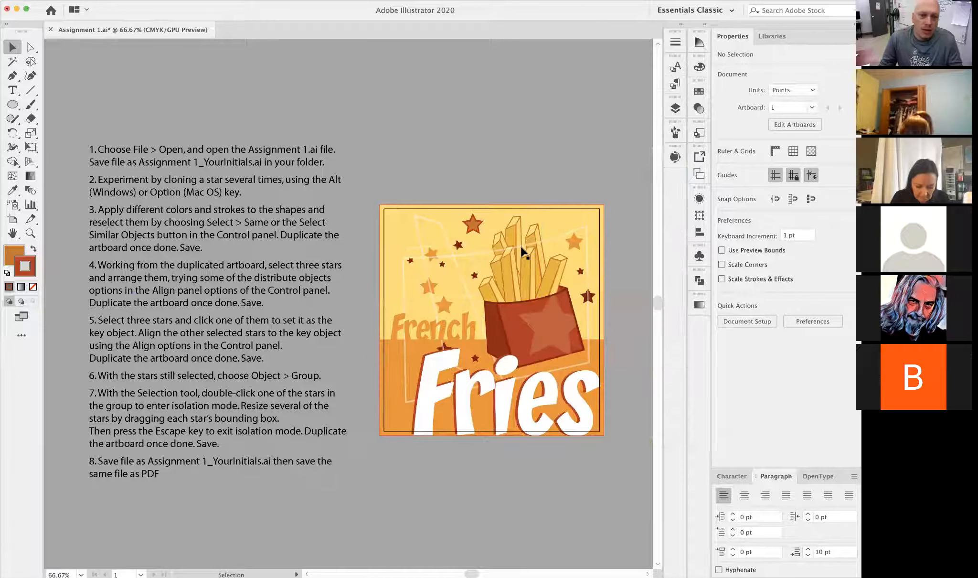
{"action": "left_click", "coordinate": [428, 288]}
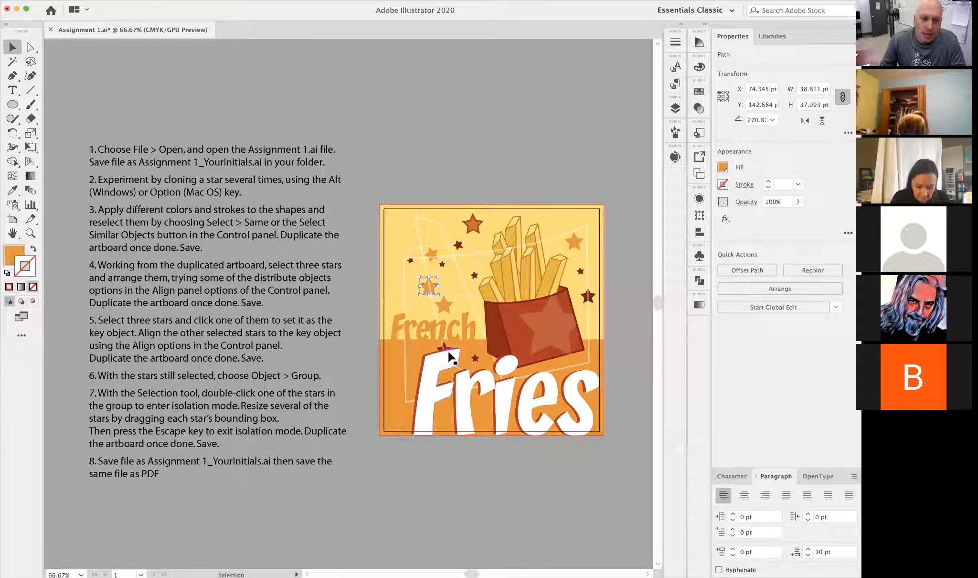
{"action": "left_click", "coordinate": [137, 1]}
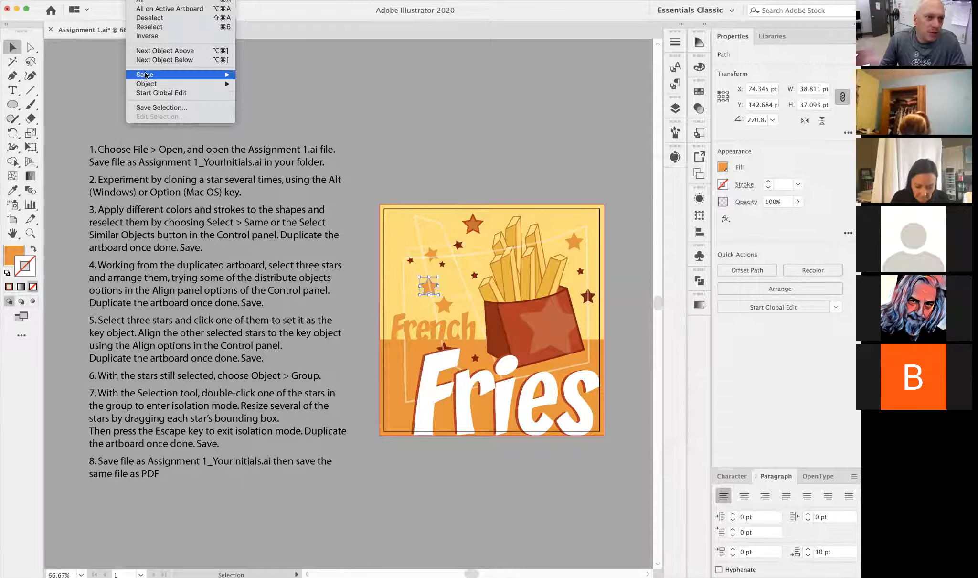
{"action": "mouse_move", "coordinate": [215, 75]}
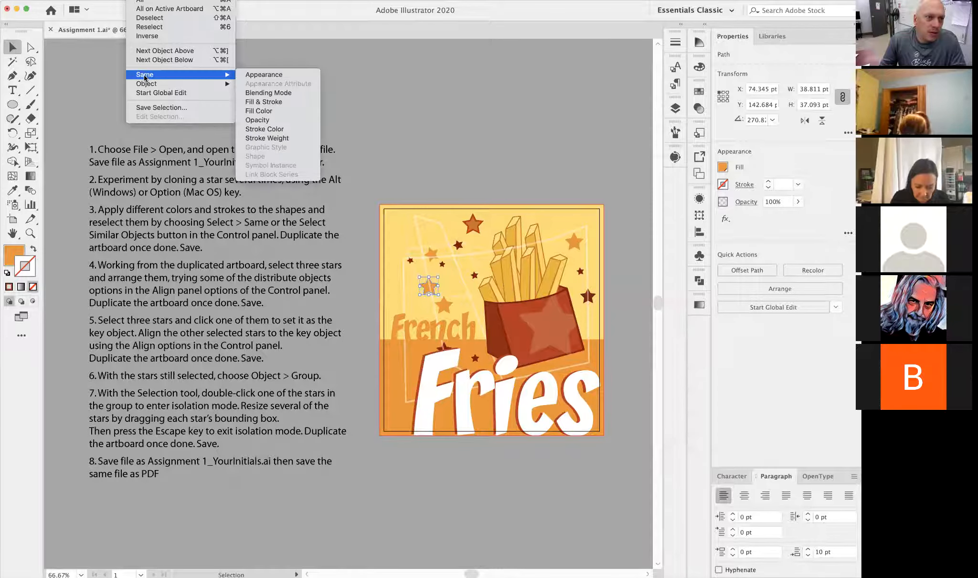
{"action": "left_click", "coordinate": [275, 110]}
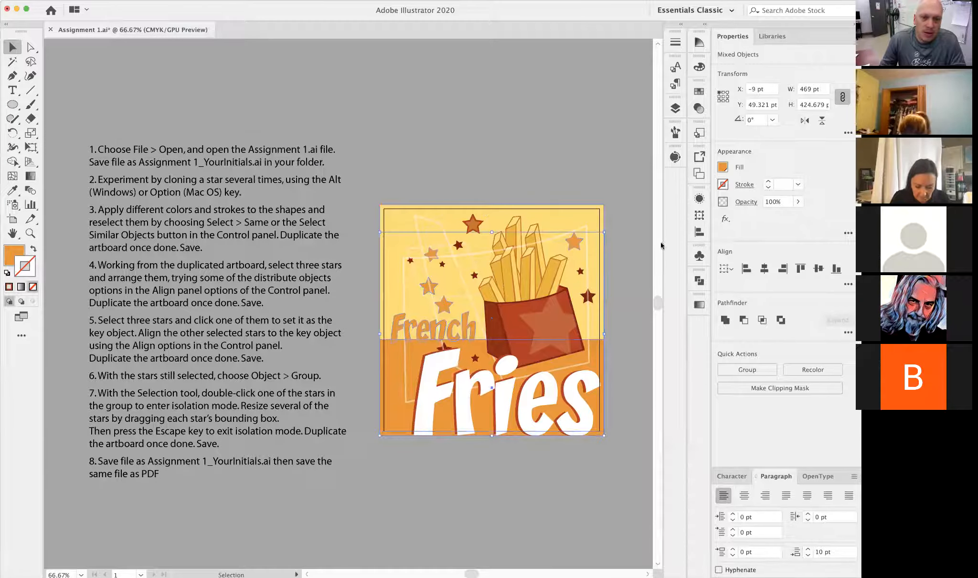
{"action": "key", "text": "space"}
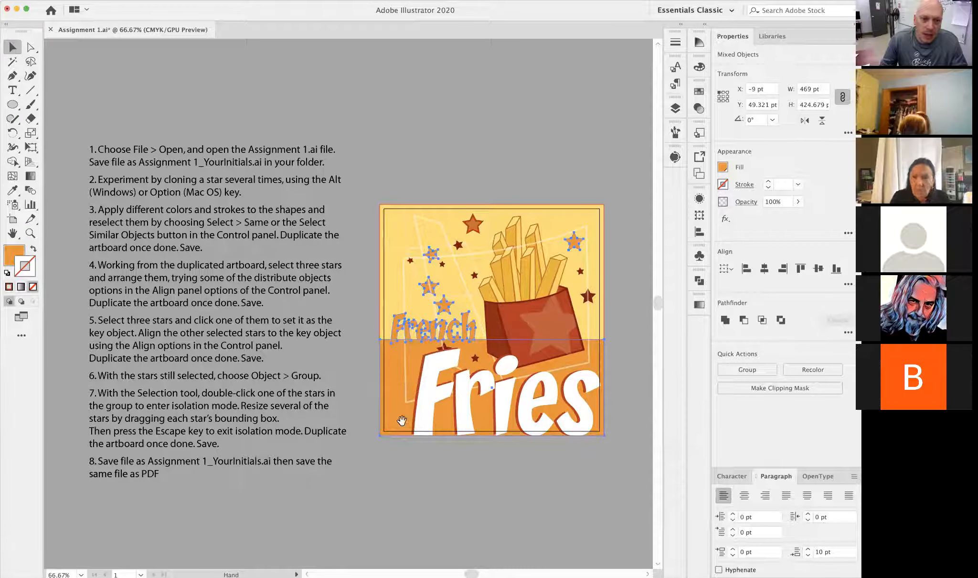
{"action": "key", "text": "super+shift+a"}
- Select all objects that have the same fill color as the small dark red star
{"action": "left_click", "coordinate": [411, 263]}
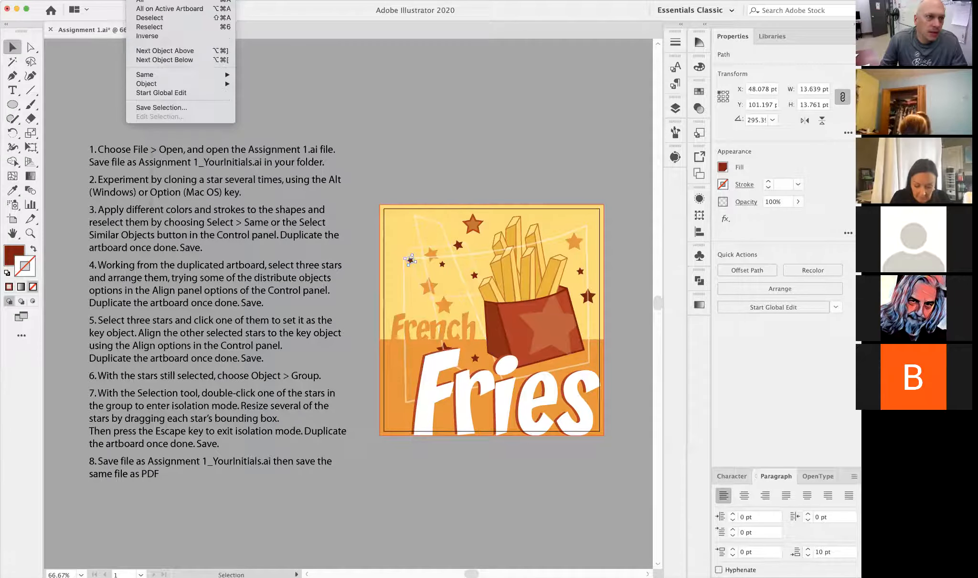
{"action": "mouse_move", "coordinate": [148, 79]}
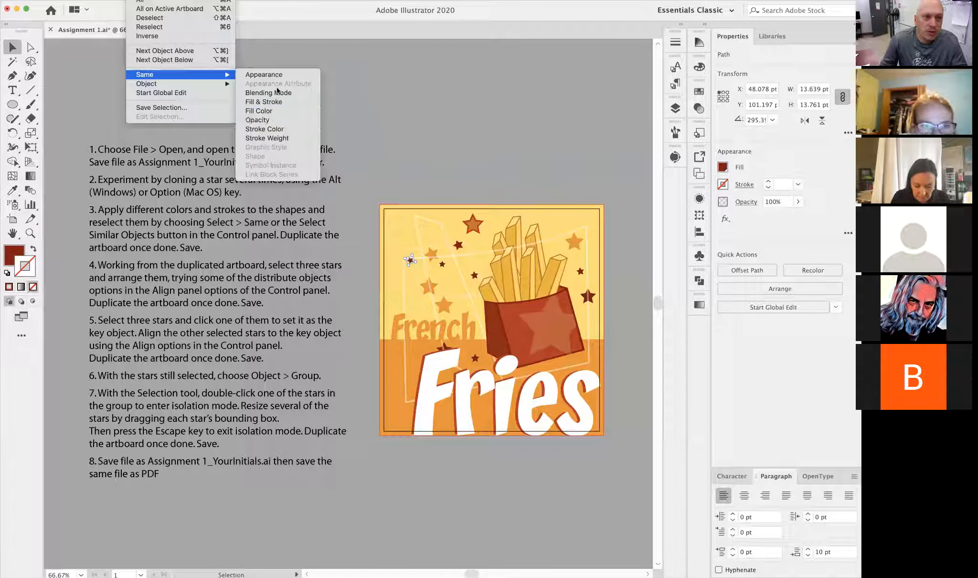
{"action": "left_click", "coordinate": [270, 112]}
{"action": "key", "text": "space"}
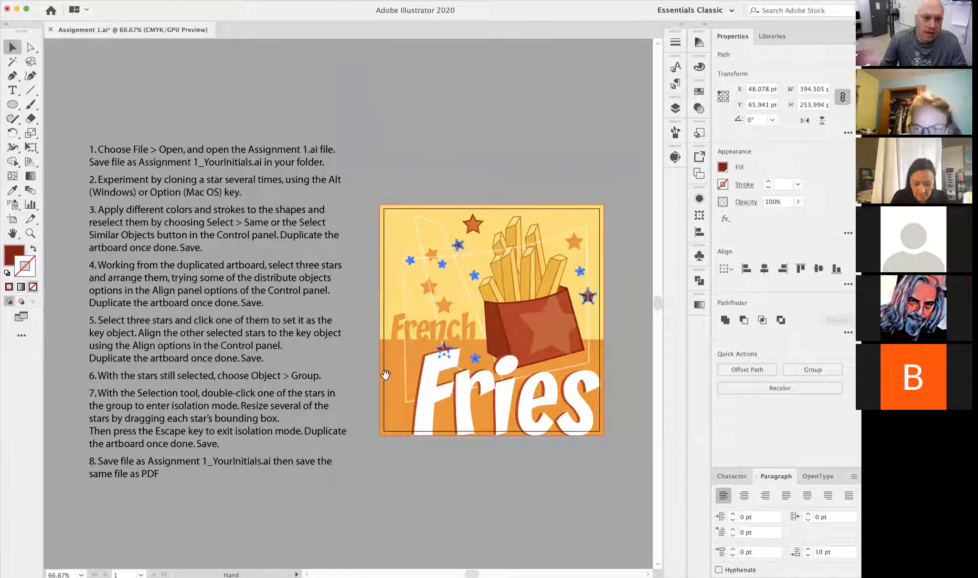
{"action": "key", "text": "space"}
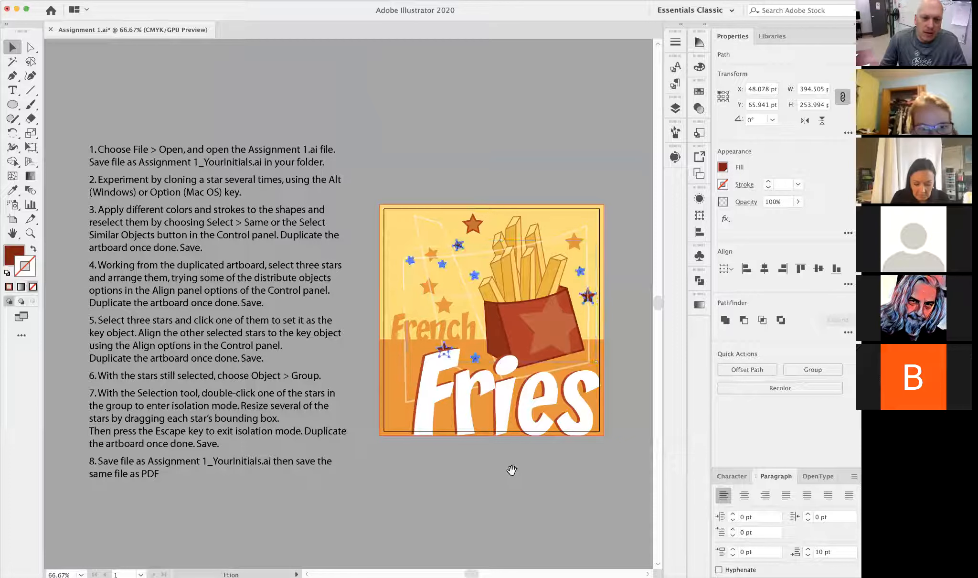
{"action": "key", "text": "space"}
- Examine the dark red star nearest the outlined star and its surrounding stars up close
{"action": "left_click_drag", "start_coordinate": [438, 231], "coordinate": [470, 247]}
{"action": "key", "text": "super+z"}
{"action": "key", "text": "super+space"}
{"action": "left_click_drag", "start_coordinate": [395, 221], "coordinate": [639, 345]}
{"action": "key", "text": "space"}
{"action": "left_click_drag", "start_coordinate": [472, 257], "coordinate": [237, 45]}
{"action": "left_click", "coordinate": [480, 139]}
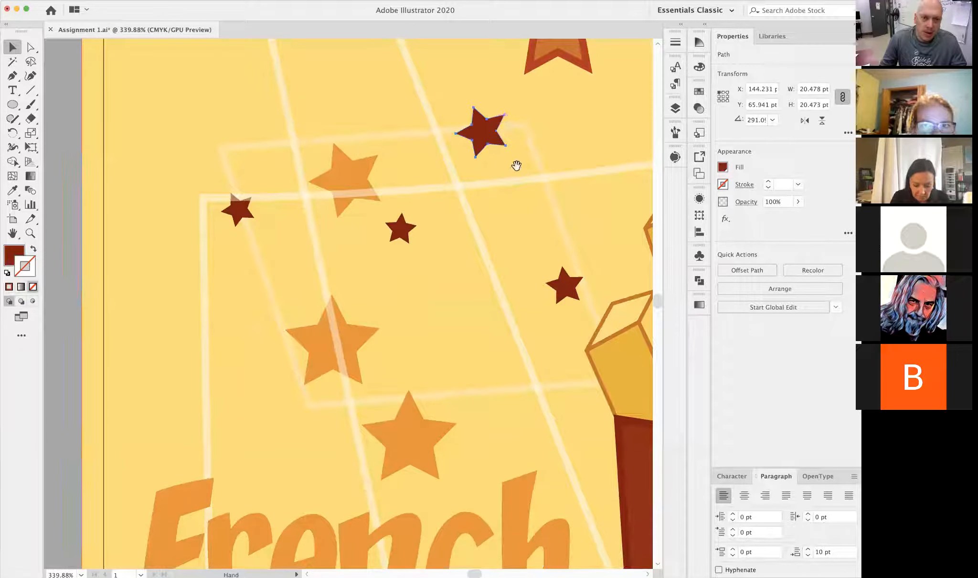
{"action": "key", "text": "space"}
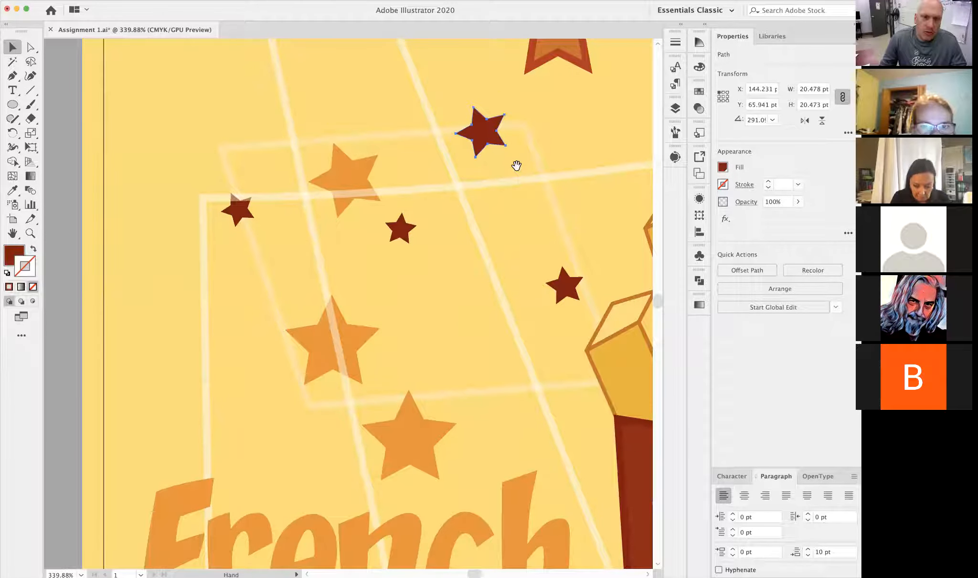
{"action": "left_click_drag", "start_coordinate": [555, 235], "coordinate": [370, 316]}
{"action": "key", "text": "alt+super+space"}
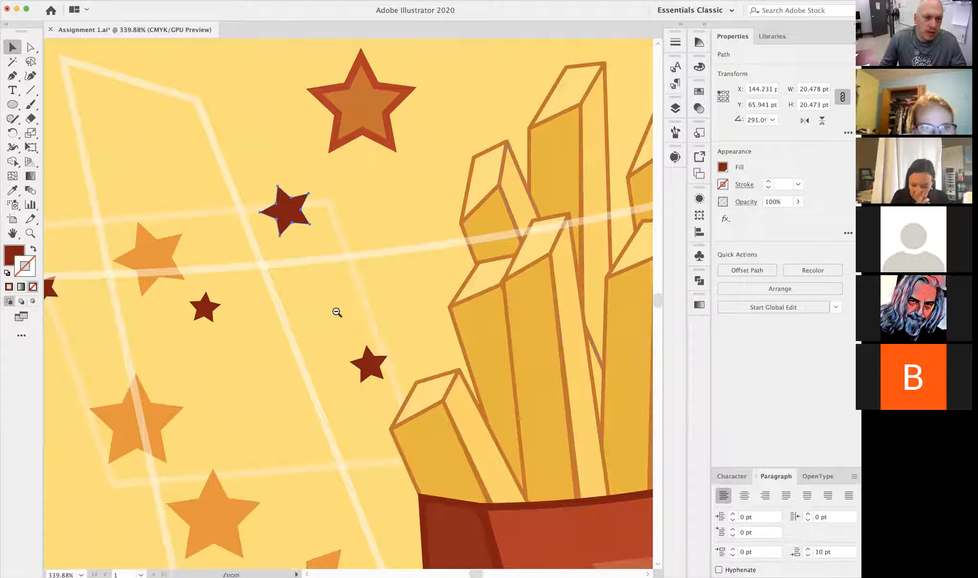
{"action": "key", "text": "super+0"}
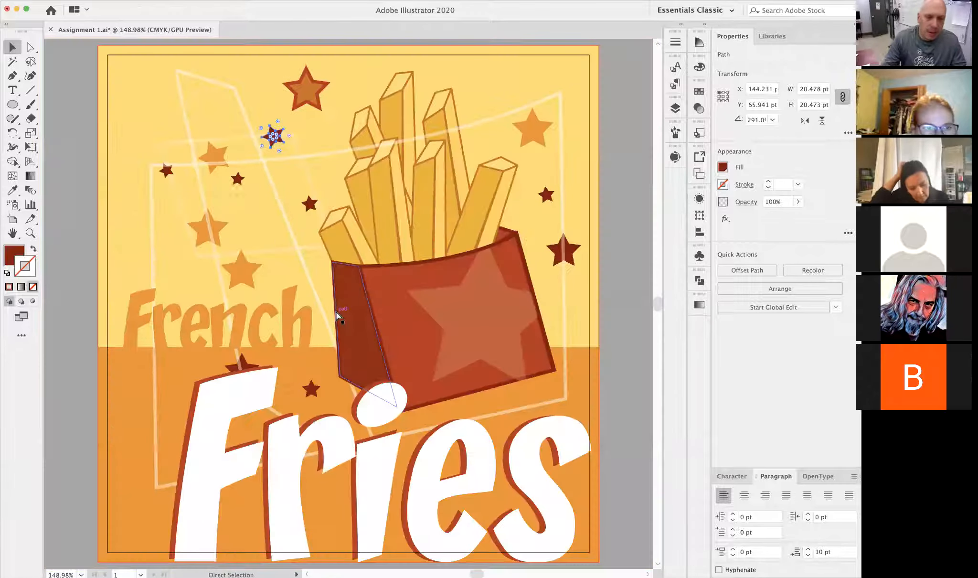
- Clone a dark red, an orange and the outlined star into a loose column along the artwork's left edge
{"action": "key", "text": "super+1"}
{"action": "left_click_drag", "start_coordinate": [338, 315], "coordinate": [618, 221]}
{"action": "left_click_drag", "start_coordinate": [460, 255], "coordinate": [452, 243]}
{"action": "left_click", "coordinate": [452, 236]}
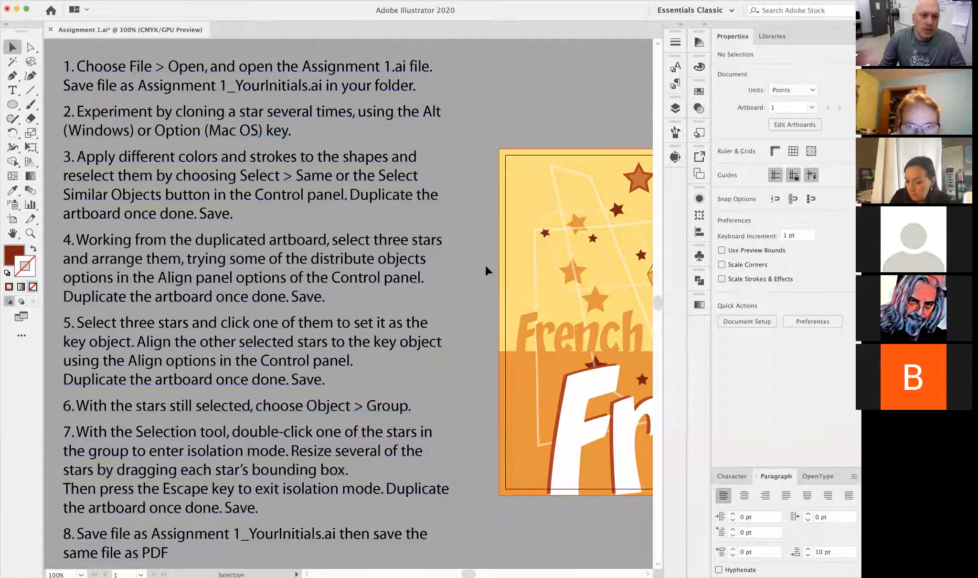
{"action": "left_click", "coordinate": [473, 280], "text": "alt+super"}
{"action": "left_click_drag", "start_coordinate": [453, 316], "coordinate": [452, 285]}
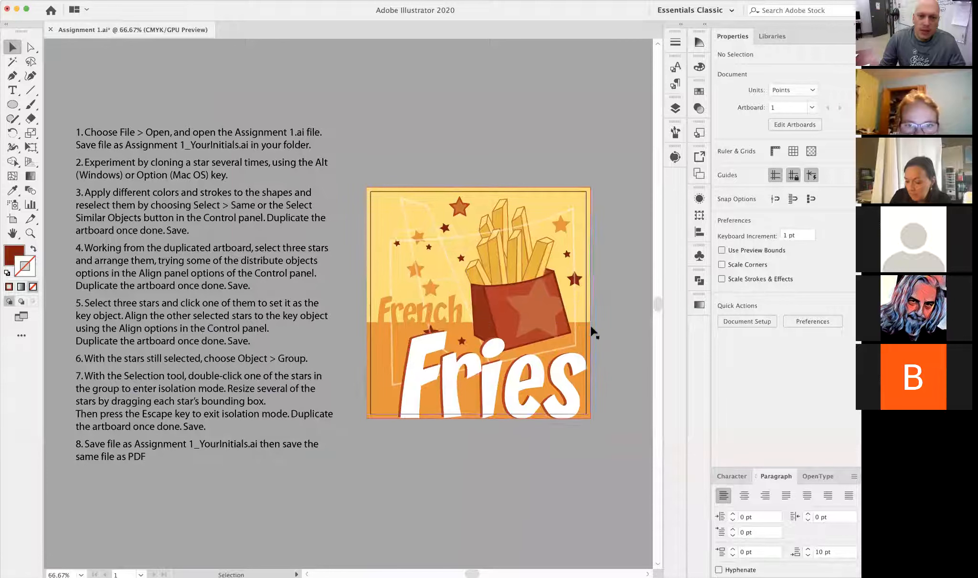
{"action": "left_click", "coordinate": [577, 282]}
{"action": "left_click_drag", "start_coordinate": [577, 283], "coordinate": [389, 219]}
{"action": "left_click_drag", "start_coordinate": [414, 273], "coordinate": [384, 285]}
{"action": "left_click_drag", "start_coordinate": [438, 305], "coordinate": [387, 383]}
{"action": "left_click", "coordinate": [466, 483]}
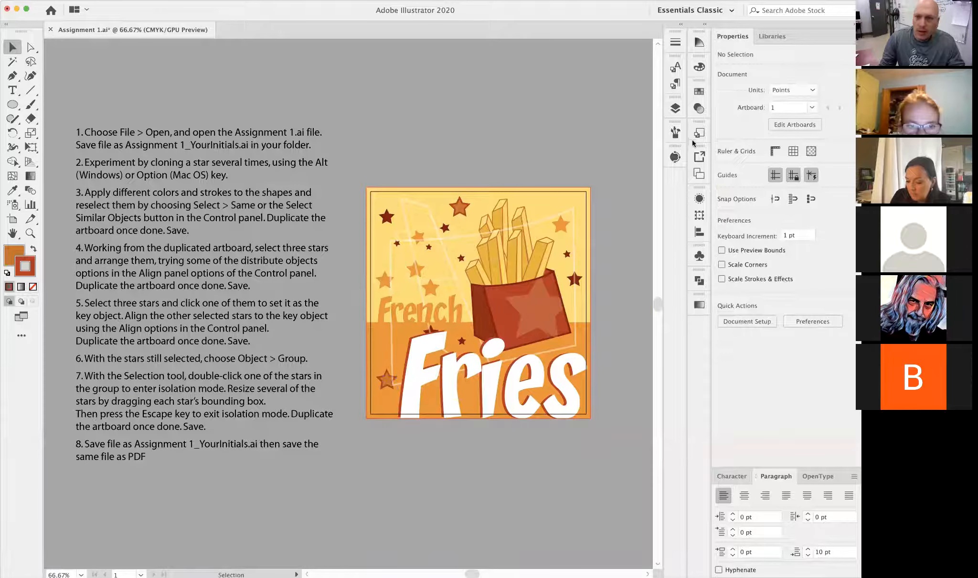
- Duplicate the "Fries step 1" artboard together with its artwork
{"action": "left_click", "coordinate": [698, 175]}
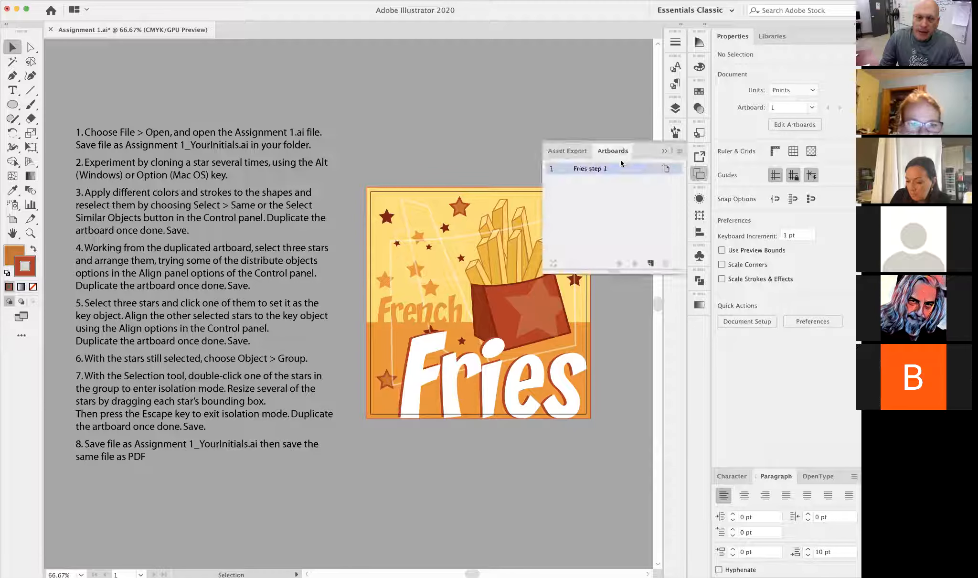
{"action": "double_click", "coordinate": [571, 171]}
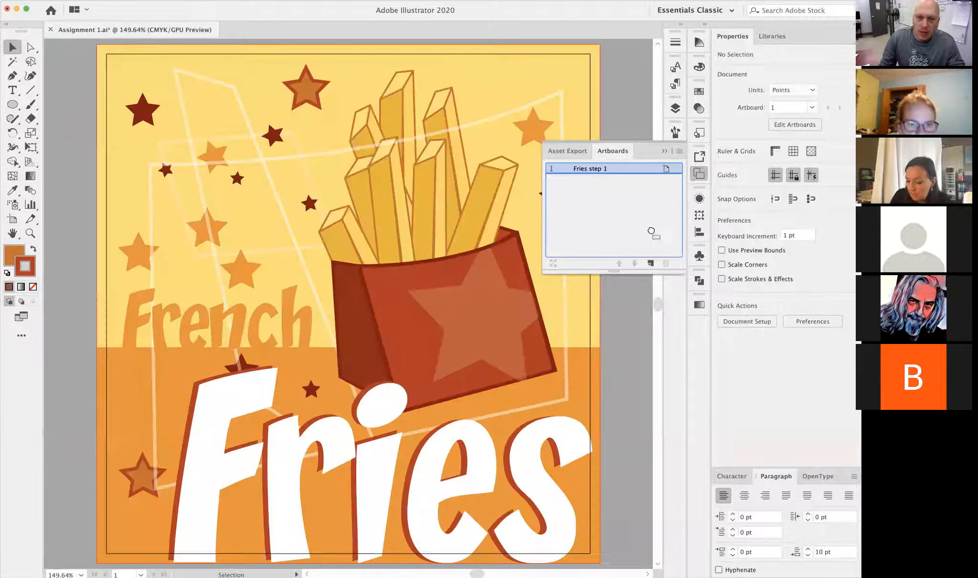
{"action": "left_click", "coordinate": [651, 263]}
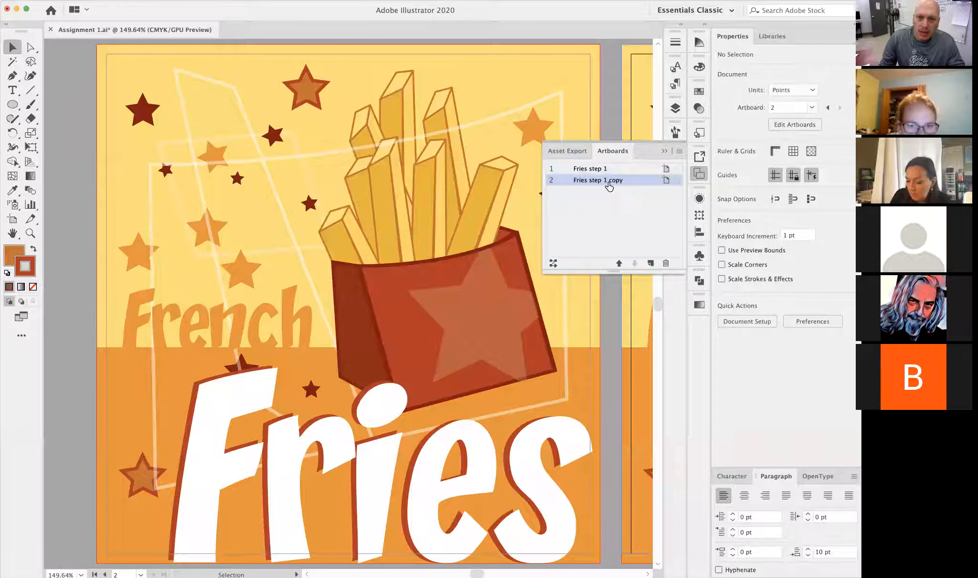
- Rename the duplicated artboard "Fries step 2"
{"action": "double_click", "coordinate": [609, 181]}
{"action": "left_click", "coordinate": [607, 179]}
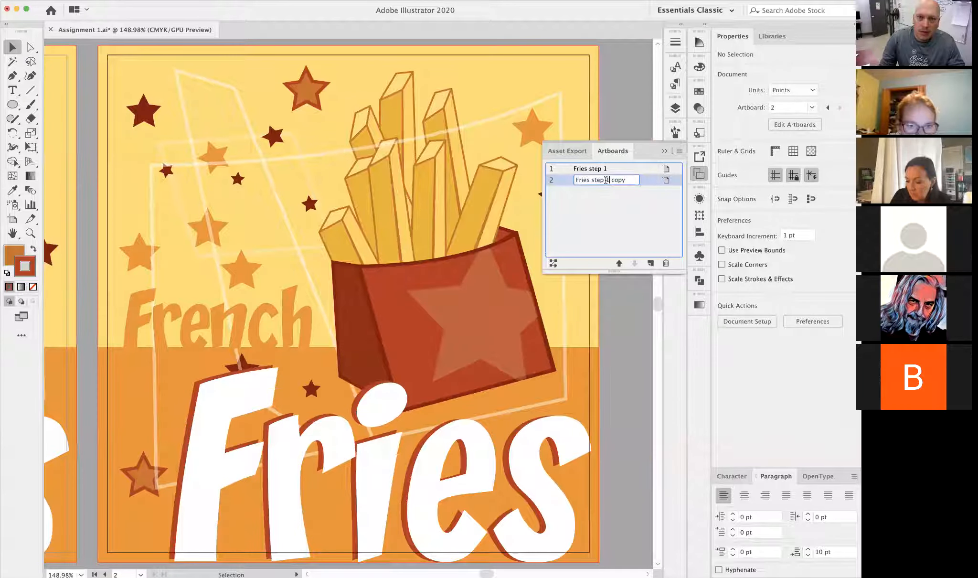
{"action": "type", "text": "2"}
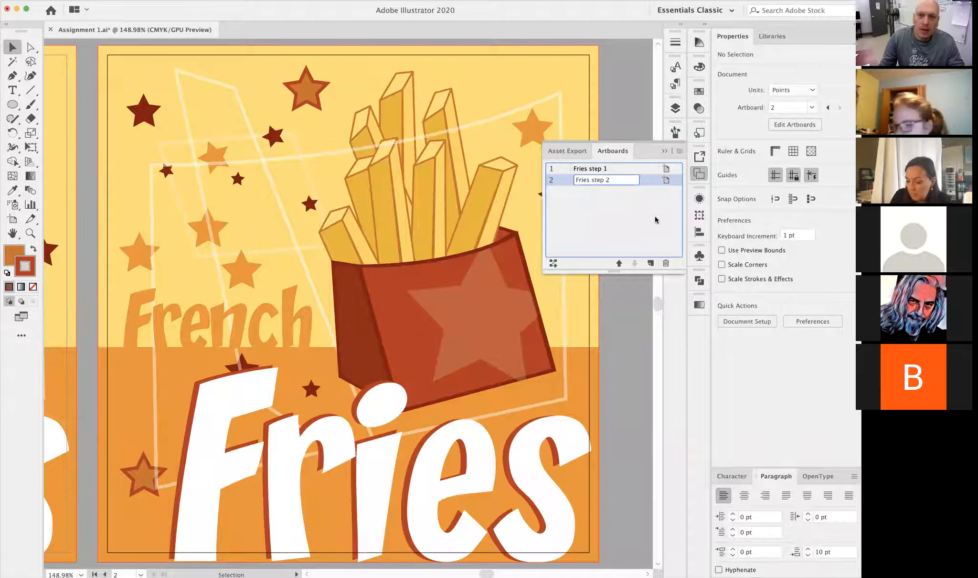
{"action": "left_click", "coordinate": [663, 151]}
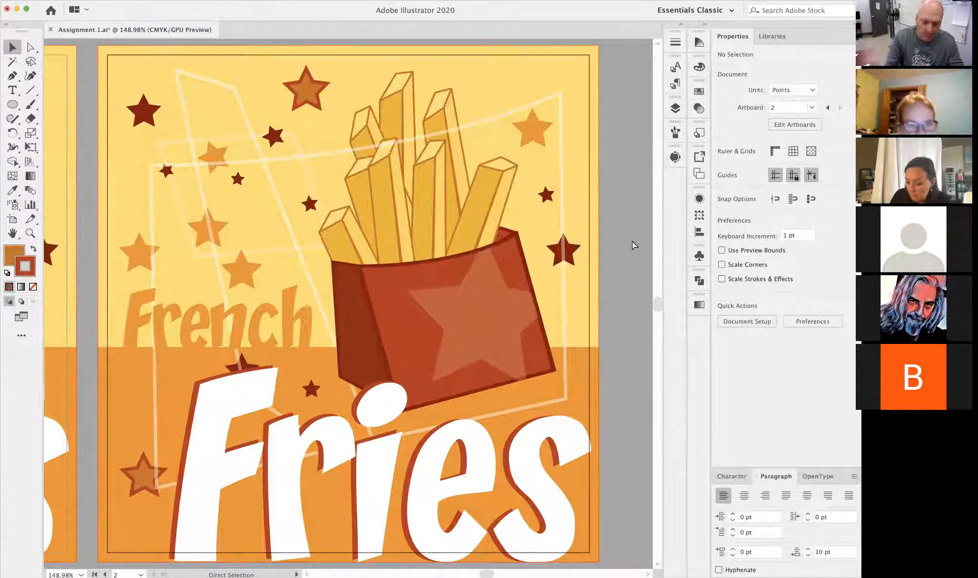
- Read the written assignment instructions beside the artboards for arranging and distributing three stars
{"action": "key", "text": "super+1"}
{"action": "left_click_drag", "start_coordinate": [246, 274], "coordinate": [420, 246]}
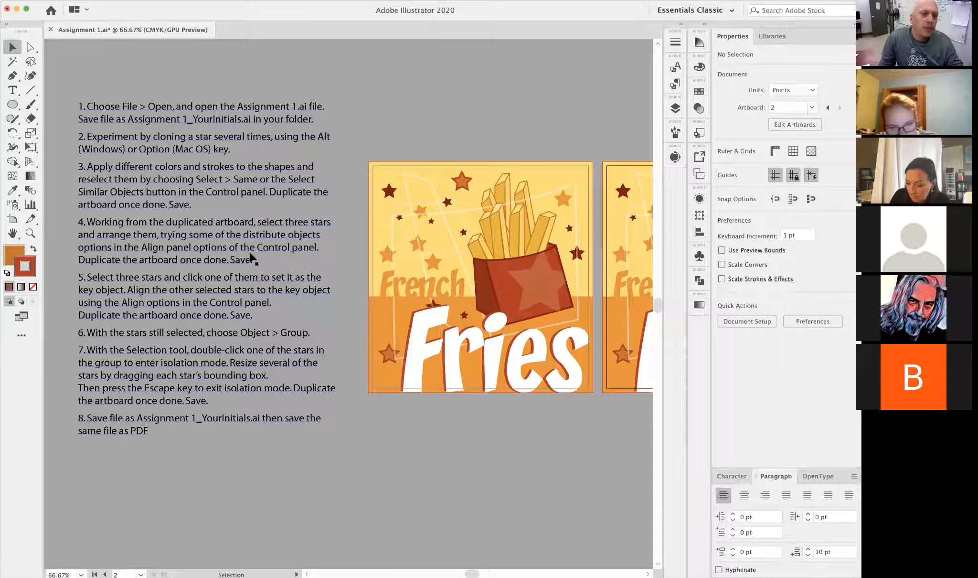
{"action": "left_click", "coordinate": [338, 269]}
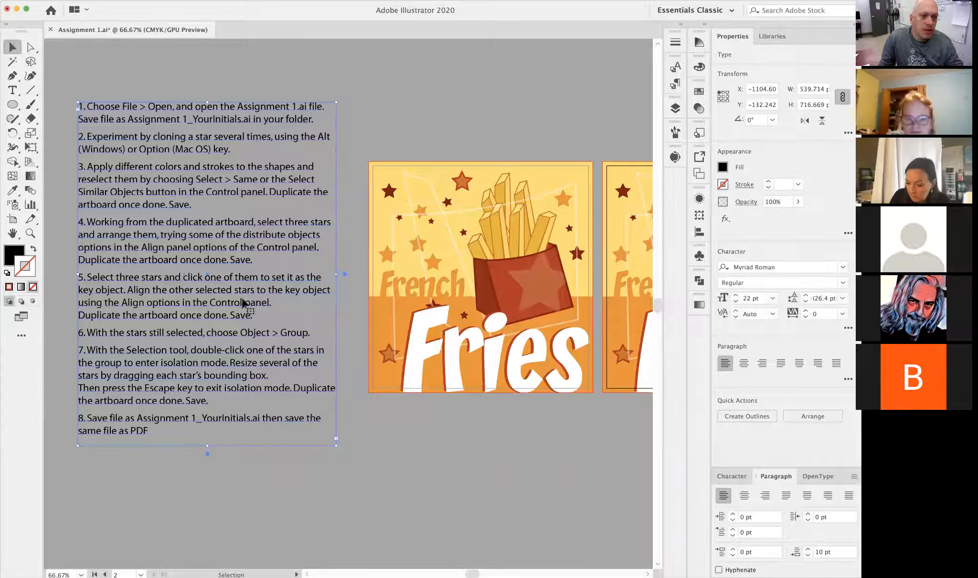
{"action": "left_click", "coordinate": [459, 427]}
{"action": "left_click_drag", "start_coordinate": [472, 359], "coordinate": [148, 372]}
{"action": "left_click_drag", "start_coordinate": [396, 276], "coordinate": [470, 288]}
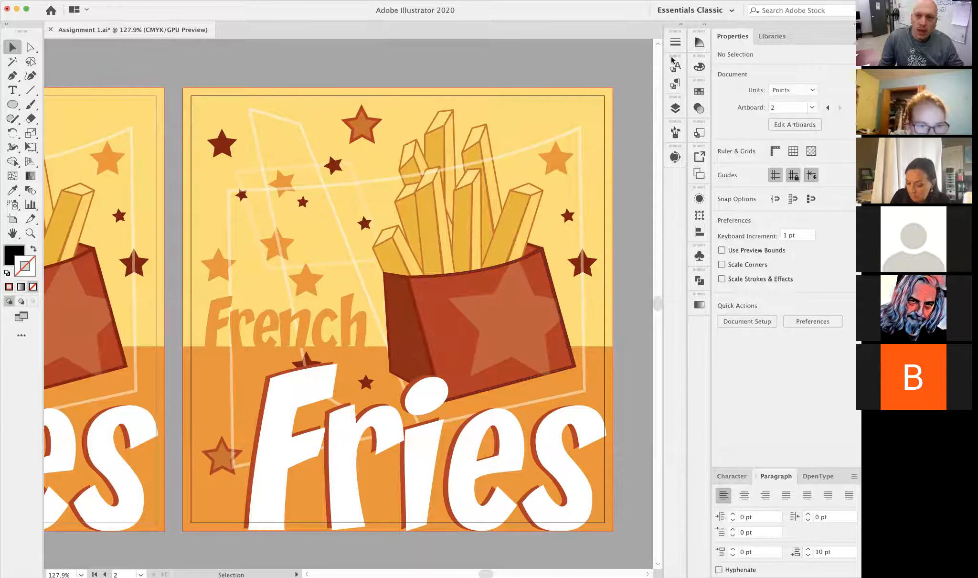
- Display the Align options and vertically centre-align the large dark red, orange and small dark red stars above the word French into a row
{"action": "left_click", "coordinate": [696, 235]}
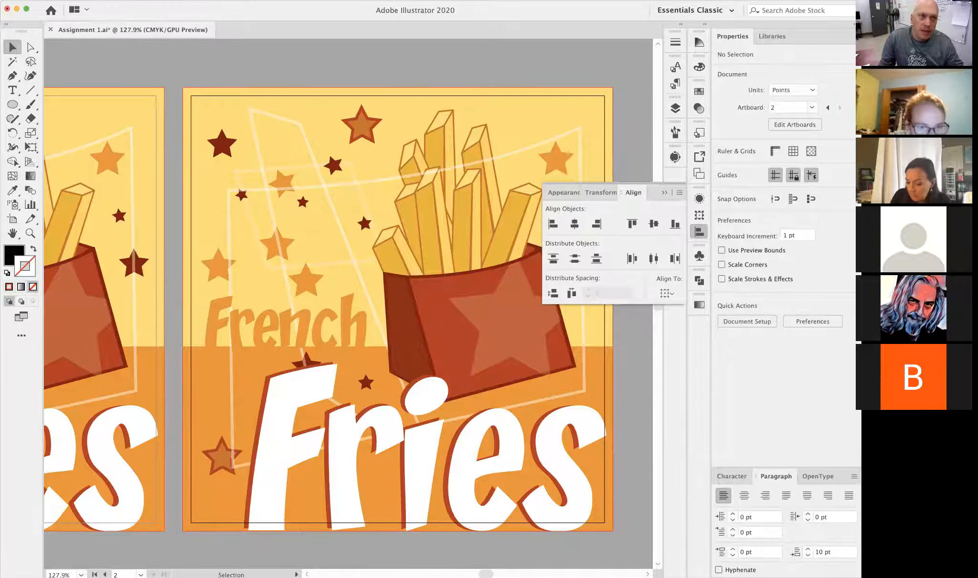
{"action": "left_click", "coordinate": [222, 1]}
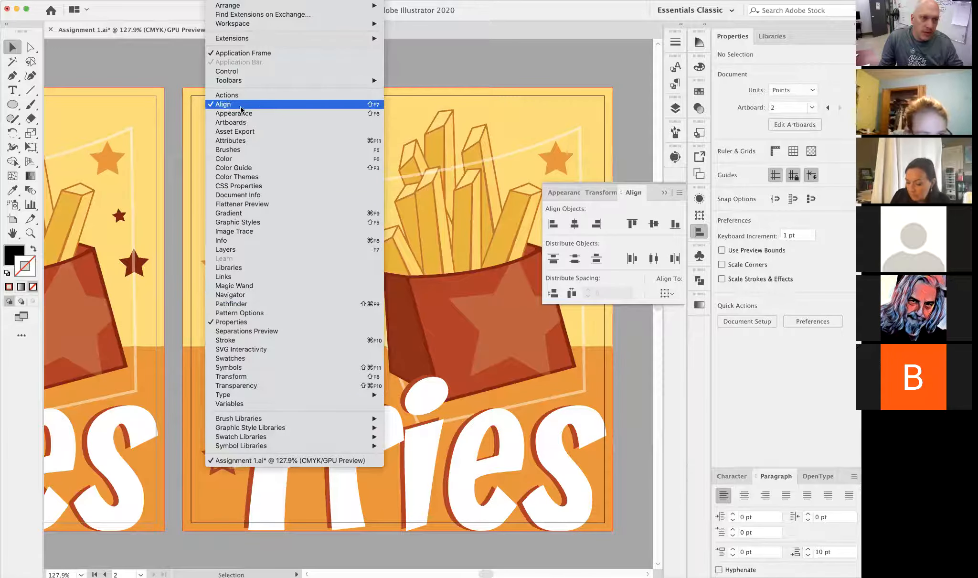
{"action": "left_click", "coordinate": [632, 366]}
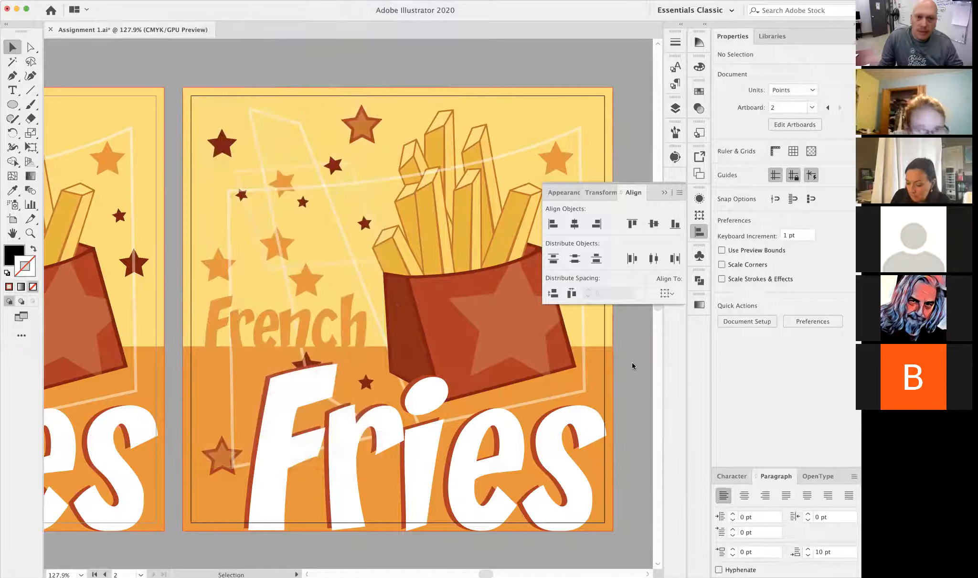
{"action": "left_click", "coordinate": [222, 143]}
{"action": "left_click", "coordinate": [282, 181], "text": "shift"}
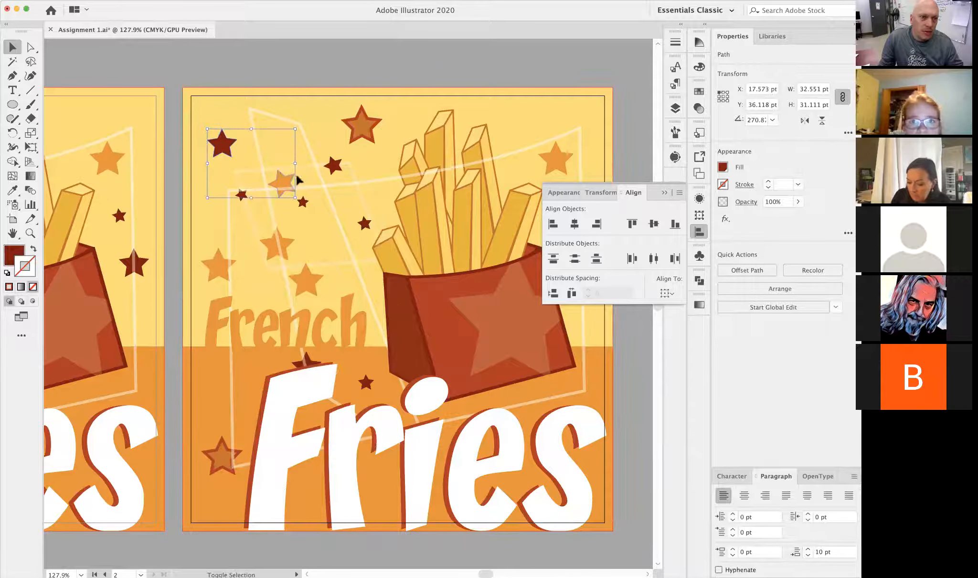
{"action": "left_click", "coordinate": [333, 164], "text": "shift"}
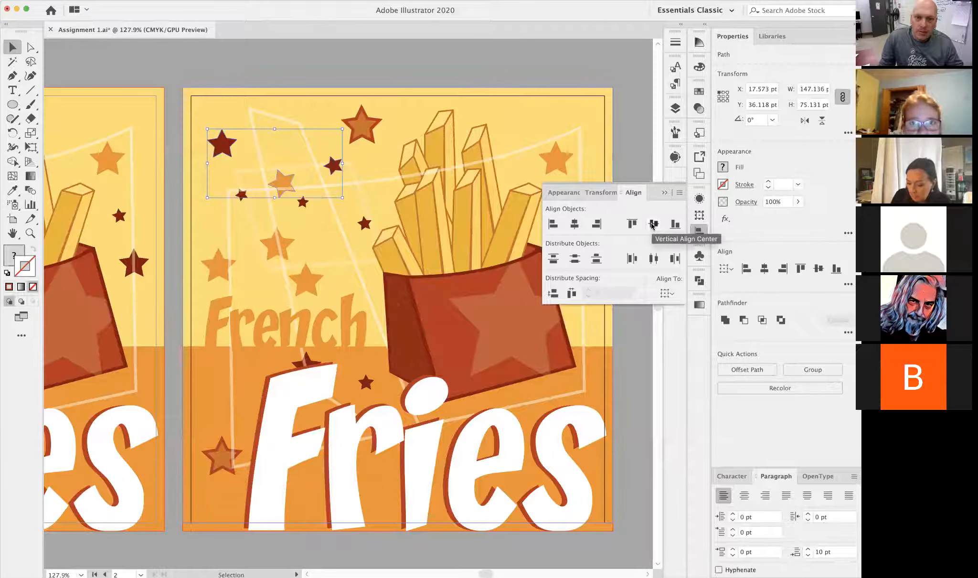
{"action": "left_click", "coordinate": [652, 225]}
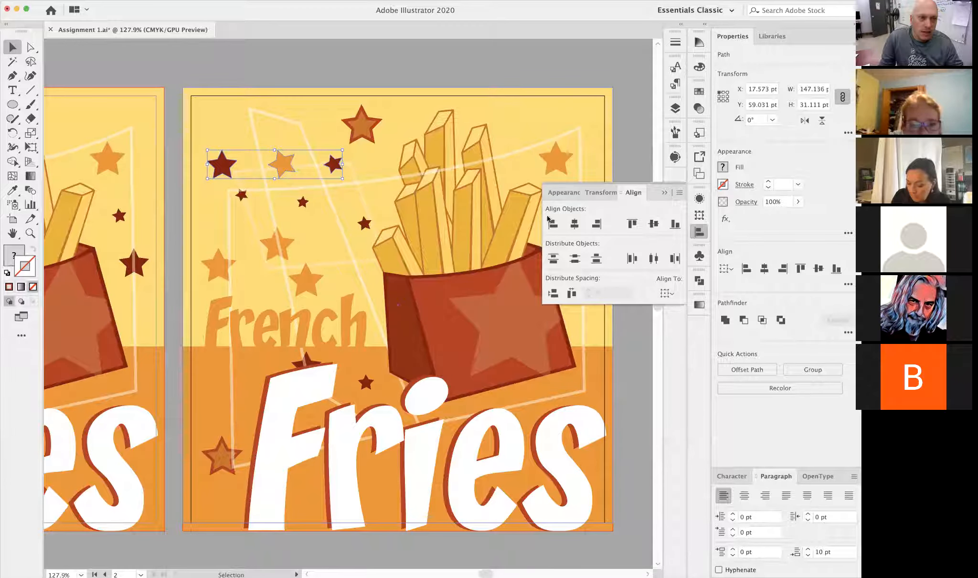
- Align the outlined star and the two orange stars below it on their horizontal centres and distribute their vertical spacing evenly
{"action": "left_click", "coordinate": [305, 277]}
{"action": "left_click", "coordinate": [288, 247], "text": "shift"}
{"action": "left_click", "coordinate": [362, 124], "text": "shift"}
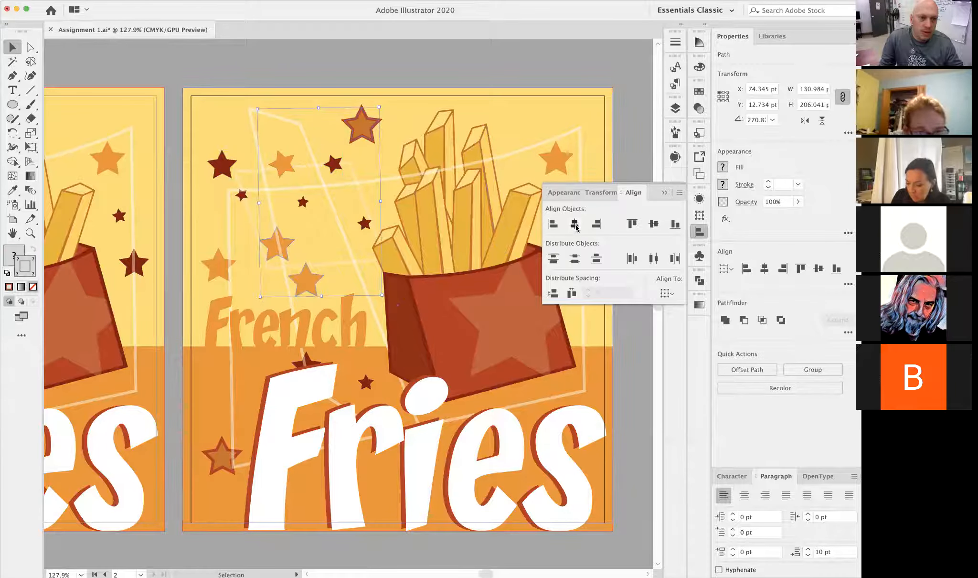
{"action": "left_click", "coordinate": [577, 227]}
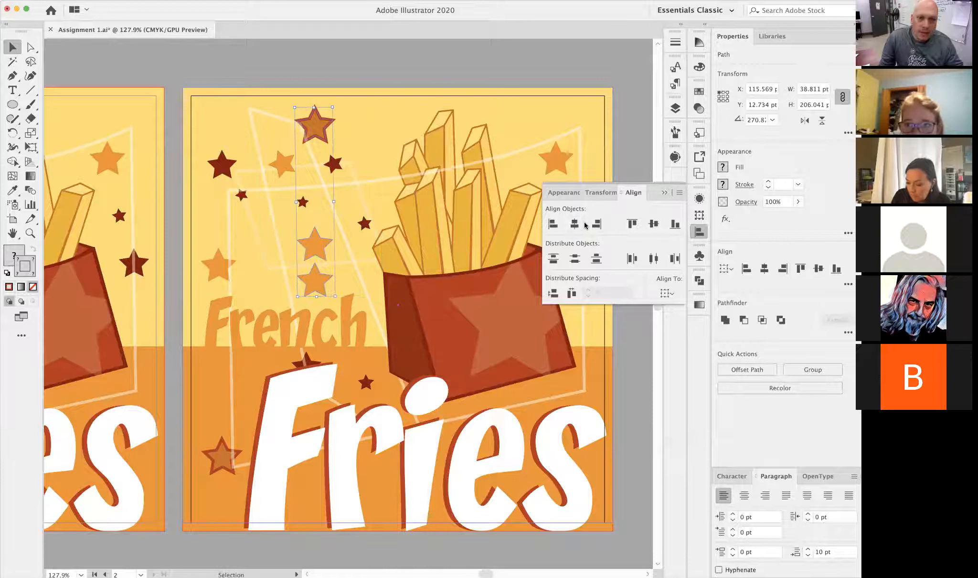
{"action": "left_click", "coordinate": [552, 293]}
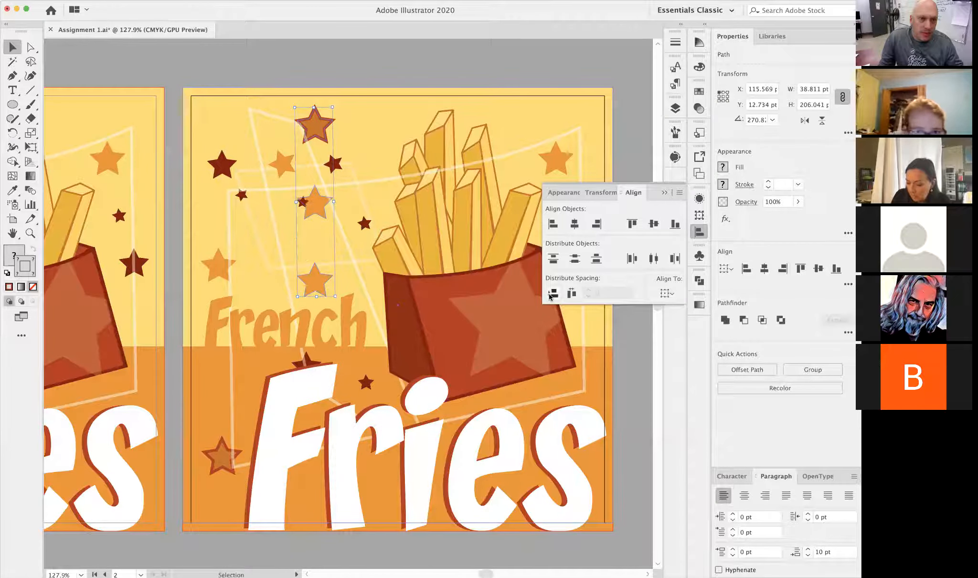
- Move the small dark red star of the row closer to the fries and distribute the row's three stars with equal horizontal spacing
{"action": "left_click", "coordinate": [275, 167]}
{"action": "left_click_drag", "start_coordinate": [337, 168], "coordinate": [372, 168]}
{"action": "left_click", "coordinate": [281, 164], "text": "shift"}
{"action": "left_click", "coordinate": [221, 168], "text": "shift"}
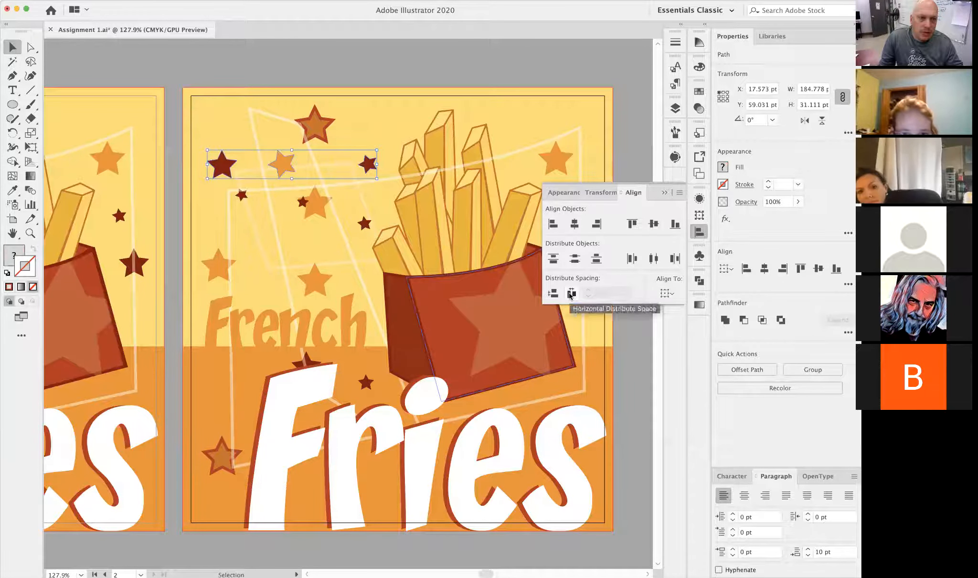
{"action": "left_click", "coordinate": [569, 294]}
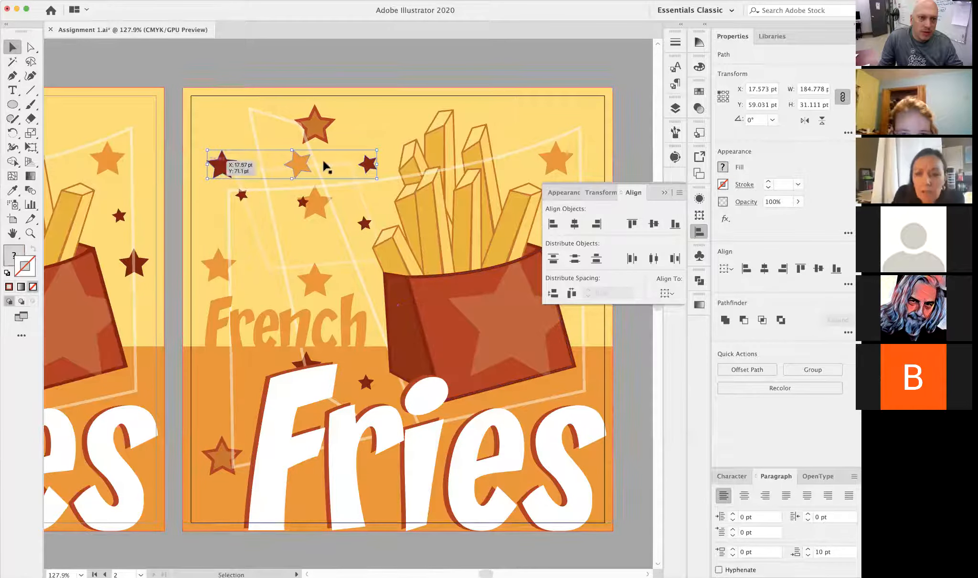
{"action": "left_click", "coordinate": [404, 65]}
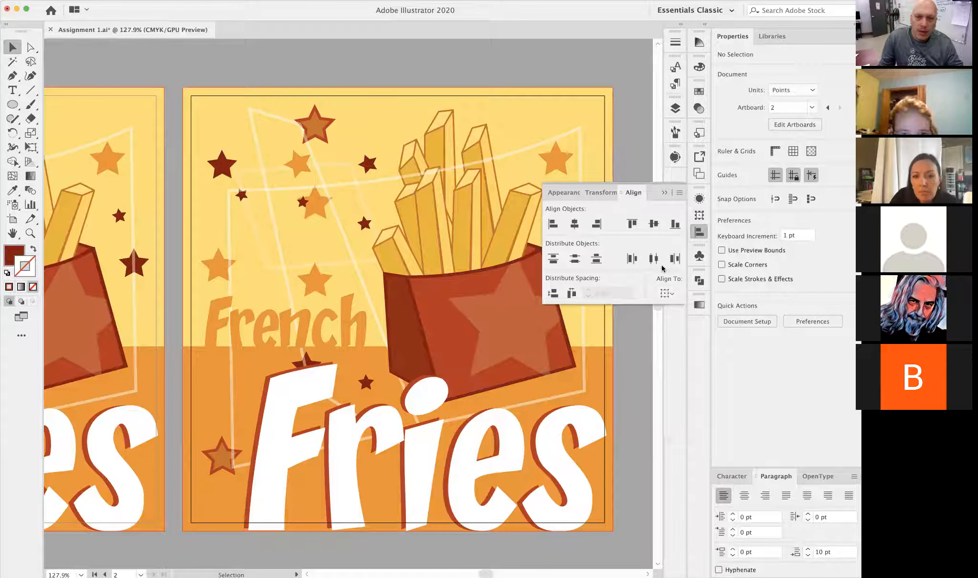
- Select the three stars of the vertical column and set the alignment reference to Align to Artboard
{"action": "left_click", "coordinate": [314, 125]}
{"action": "left_click", "coordinate": [315, 202], "text": "shift"}
{"action": "left_click", "coordinate": [313, 278], "text": "shift"}
{"action": "left_click", "coordinate": [671, 294]}
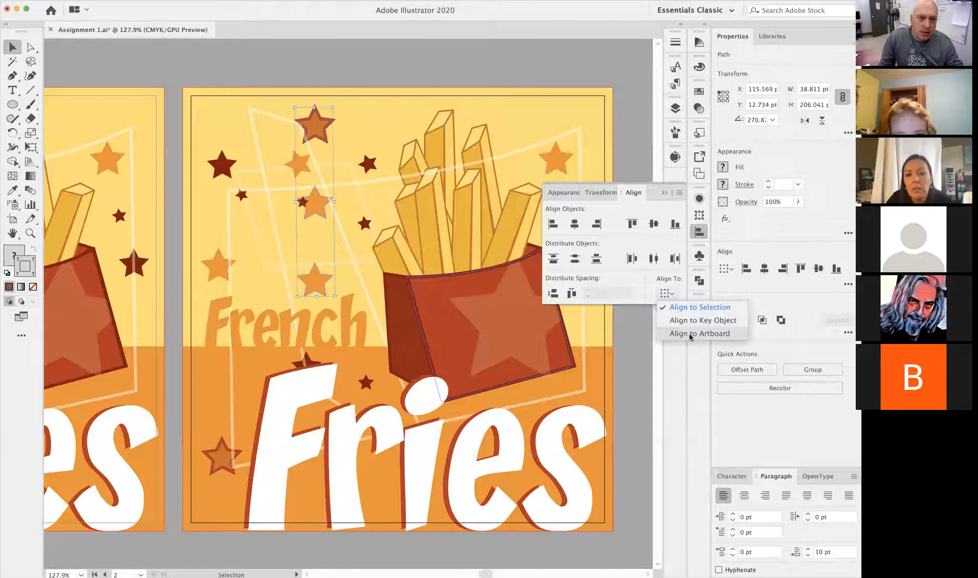
{"action": "left_click", "coordinate": [688, 333]}
{"action": "left_click", "coordinate": [666, 296]}
{"action": "left_click", "coordinate": [639, 335]}
- Compare the assignment's written steps on distributing and key-object alignment with the current state of both artboards
{"action": "left_click", "coordinate": [360, 78]}
{"action": "left_click", "coordinate": [341, 256], "text": "alt+super"}
{"action": "left_click", "coordinate": [366, 393], "text": "alt+super"}
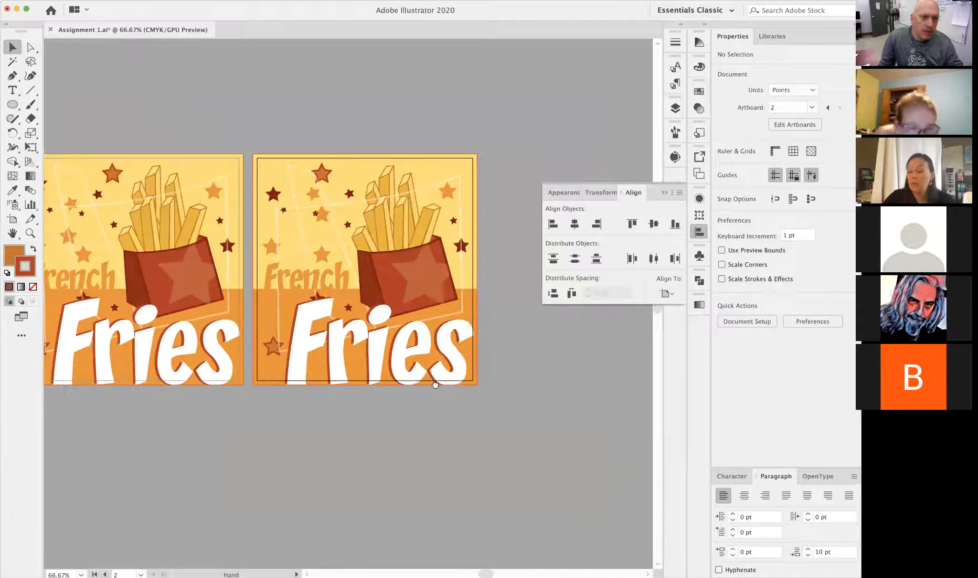
{"action": "scroll", "coordinate": [337, 379], "scroll_direction": "left", "scroll_amount": 7}
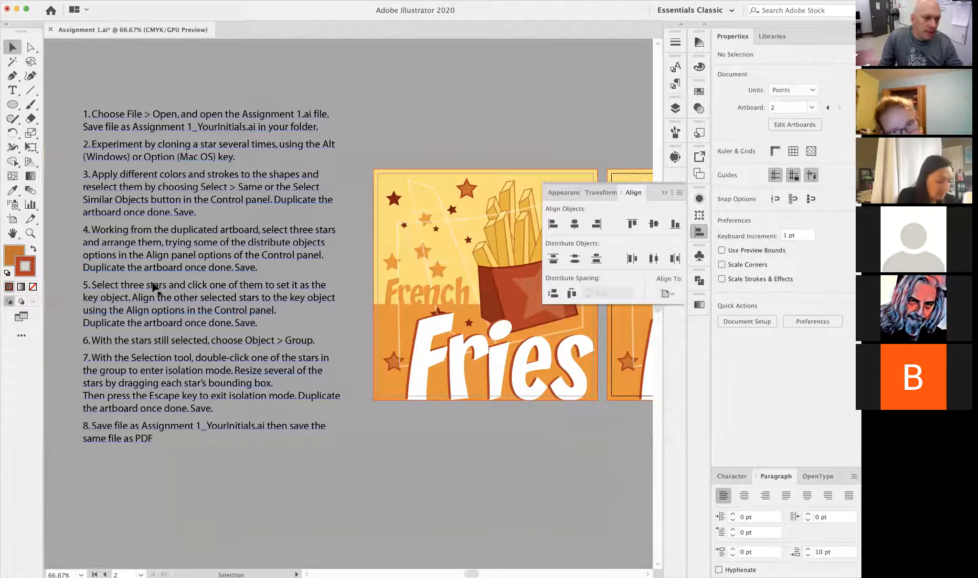
{"action": "left_click_drag", "start_coordinate": [461, 379], "coordinate": [195, 379]}
{"action": "left_click_drag", "start_coordinate": [287, 407], "coordinate": [512, 413]}
{"action": "left_click_drag", "start_coordinate": [411, 381], "coordinate": [536, 377]}
{"action": "left_click_drag", "start_coordinate": [488, 433], "coordinate": [98, 407]}
{"action": "left_click_drag", "start_coordinate": [385, 208], "coordinate": [464, 235]}
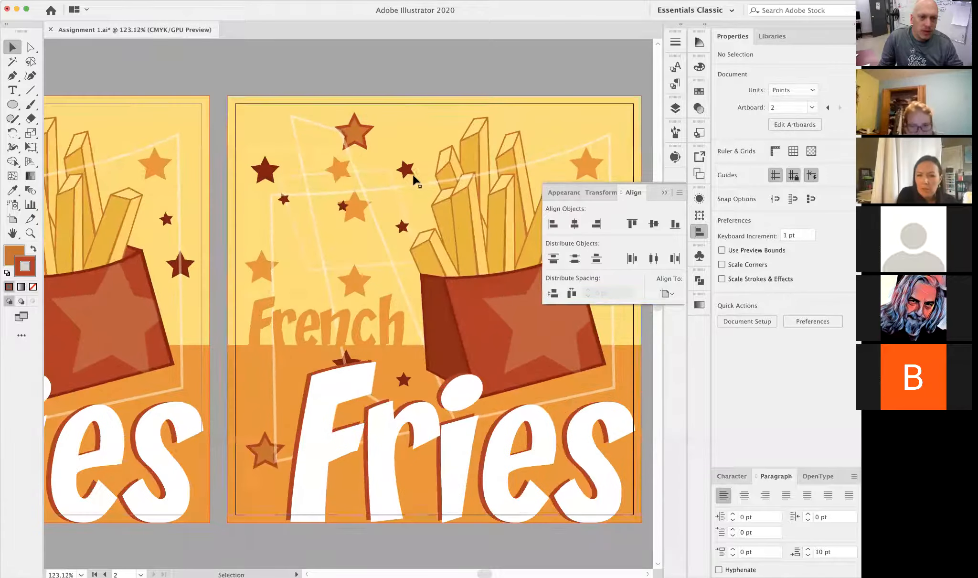
- Move the orange star above the word French upward and place the column's lowest orange star just beneath it
{"action": "left_click", "coordinate": [407, 171]}
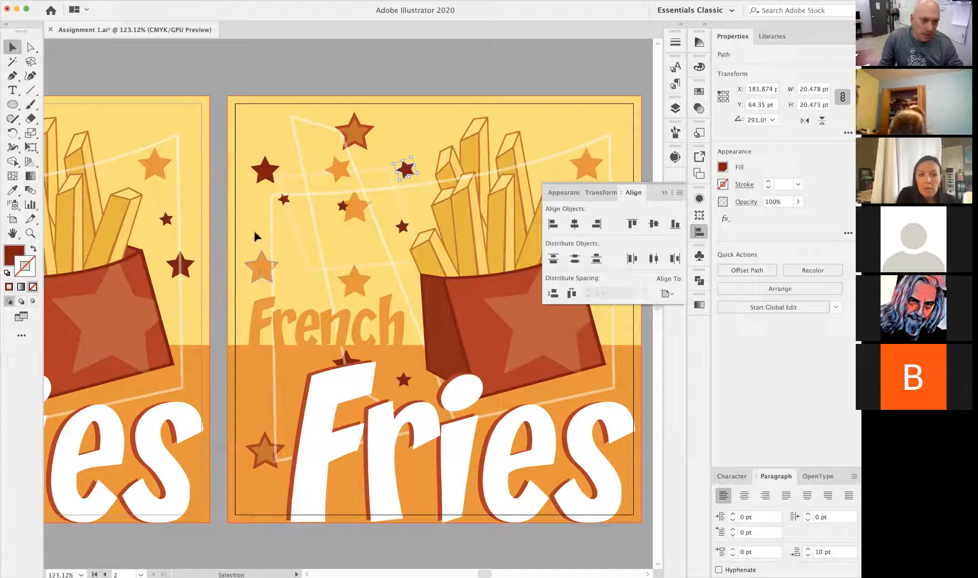
{"action": "left_click_drag", "start_coordinate": [259, 274], "coordinate": [256, 236]}
{"action": "left_click_drag", "start_coordinate": [349, 284], "coordinate": [266, 279]}
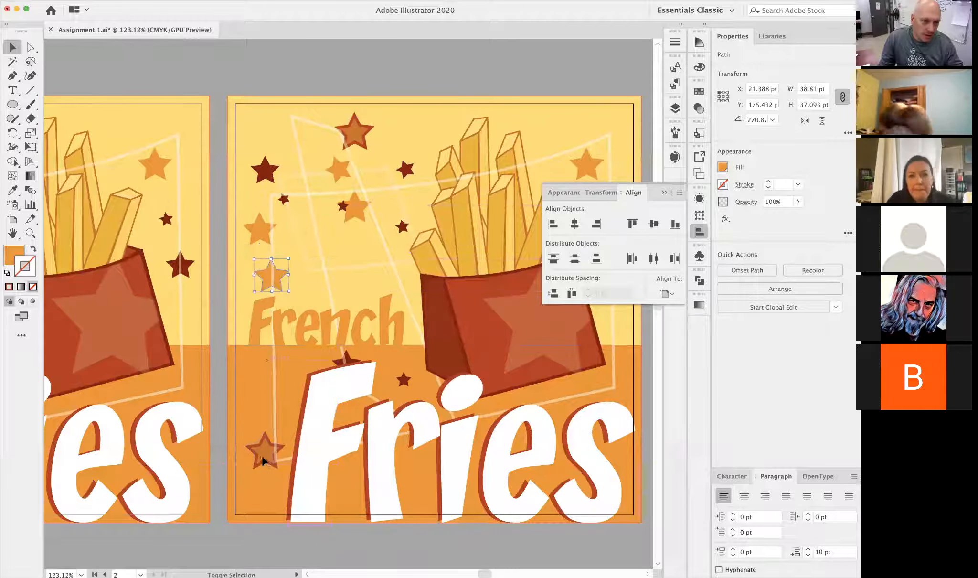
- Centre the two left-edge orange stars and the lower outlined star horizontally on the artboard and distribute their vertical spacing across it
{"action": "left_click", "coordinate": [263, 461], "text": "shift"}
{"action": "left_click", "coordinate": [264, 238], "text": "shift"}
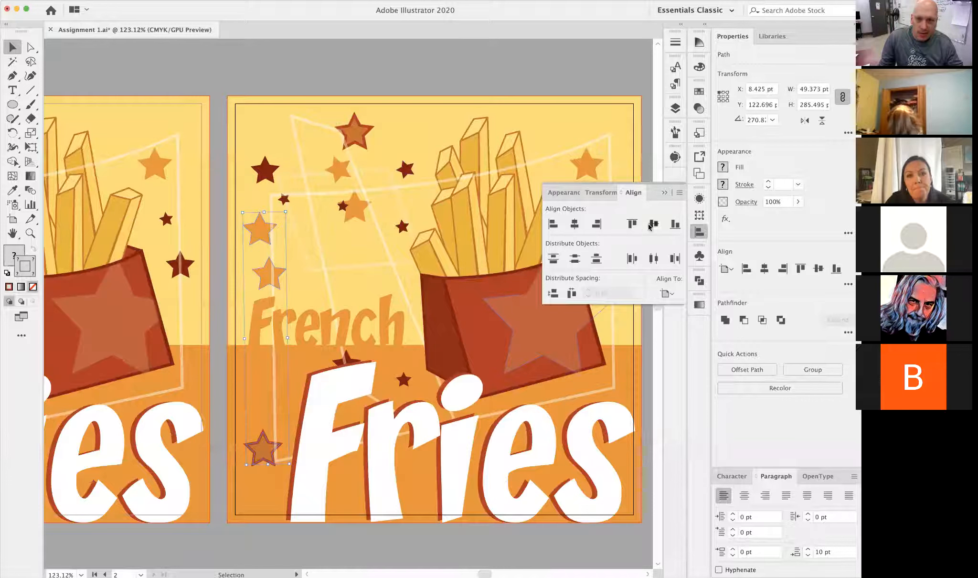
{"action": "left_click", "coordinate": [575, 224]}
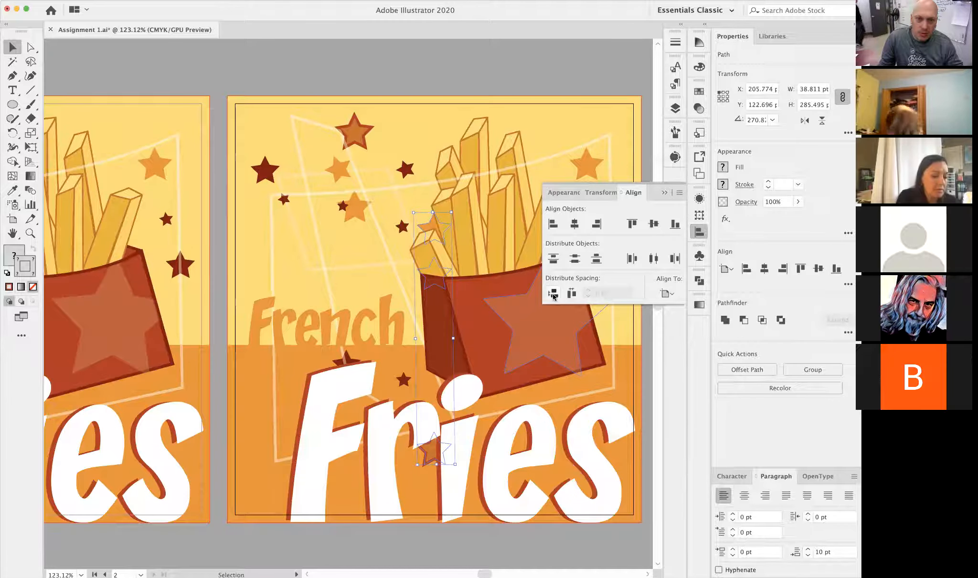
{"action": "left_click", "coordinate": [552, 293]}
- Move the three artboard-distributed stars together back to the artwork's left edge, at about X 21 pt
{"action": "left_click_drag", "start_coordinate": [428, 310], "coordinate": [289, 303]}
{"action": "key", "text": "super+z"}
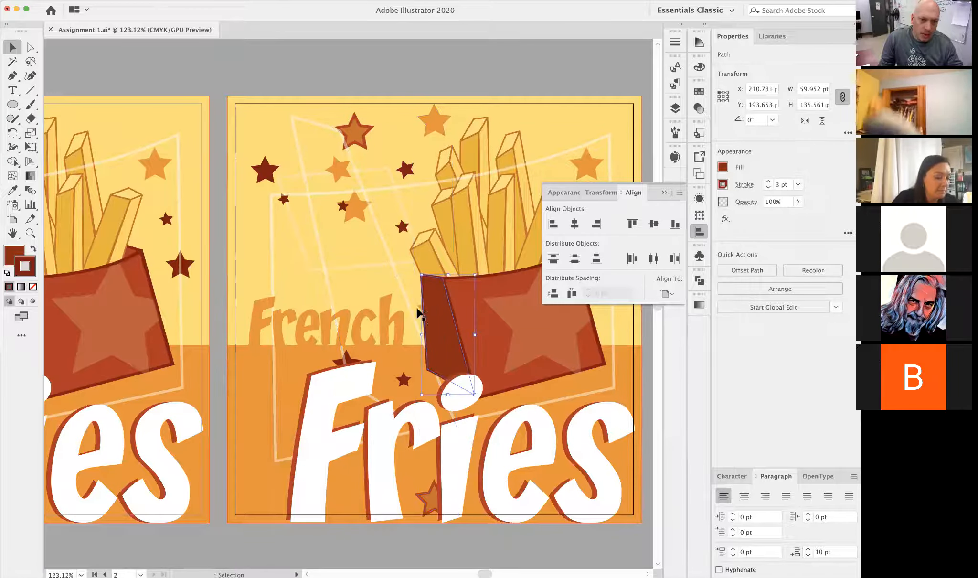
{"action": "left_click", "coordinate": [419, 308]}
{"action": "left_click", "coordinate": [431, 127], "text": "shift"}
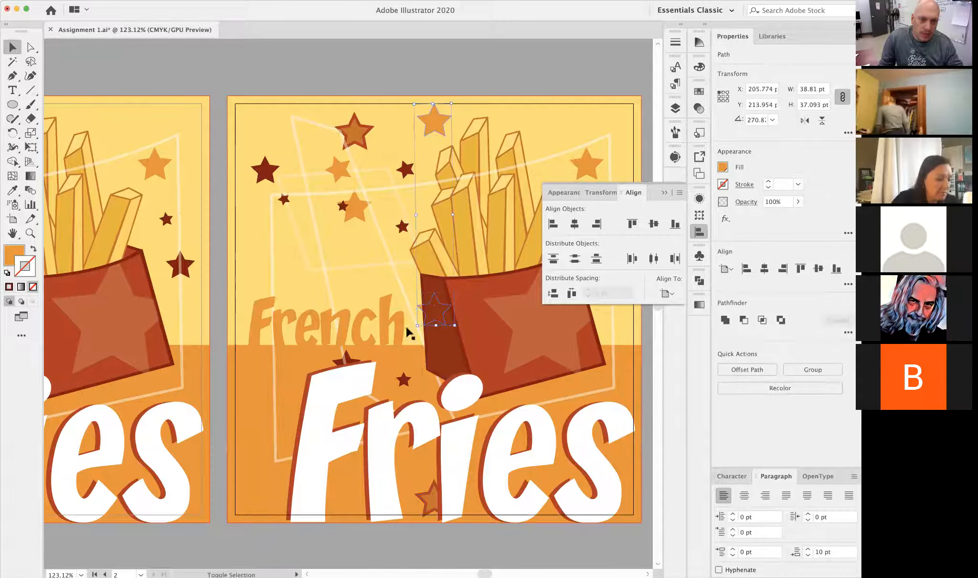
{"action": "left_click", "coordinate": [418, 493], "text": "shift"}
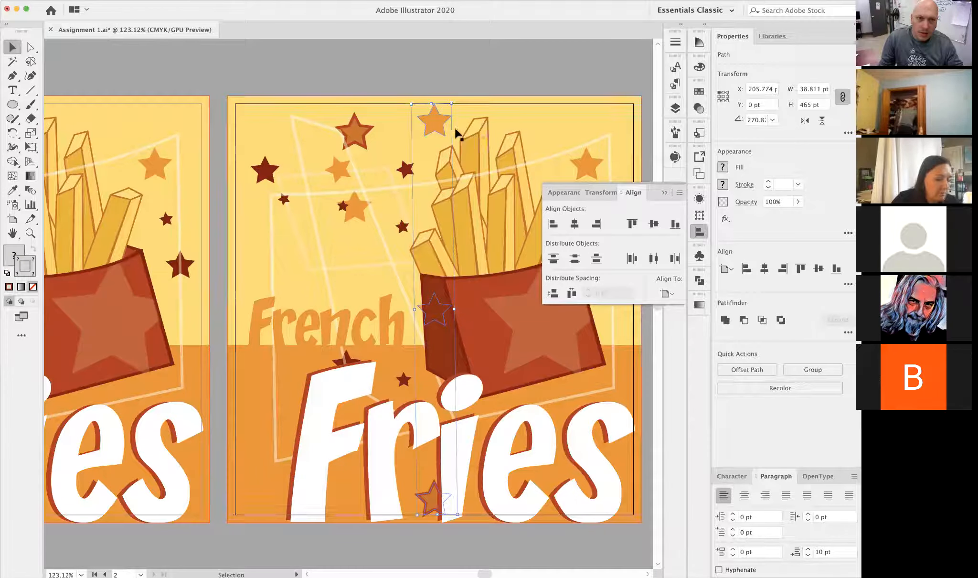
{"action": "left_click_drag", "start_coordinate": [429, 116], "coordinate": [267, 116]}
- Set the alignment reference to Align to Selection and move the three left-edge stars closer together around the word French
{"action": "left_click", "coordinate": [670, 295]}
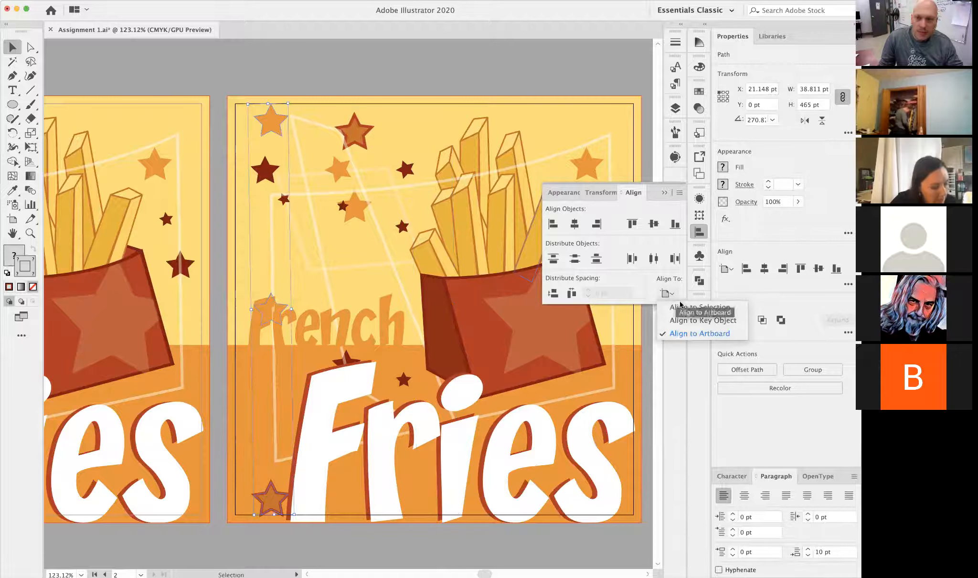
{"action": "left_click", "coordinate": [682, 306]}
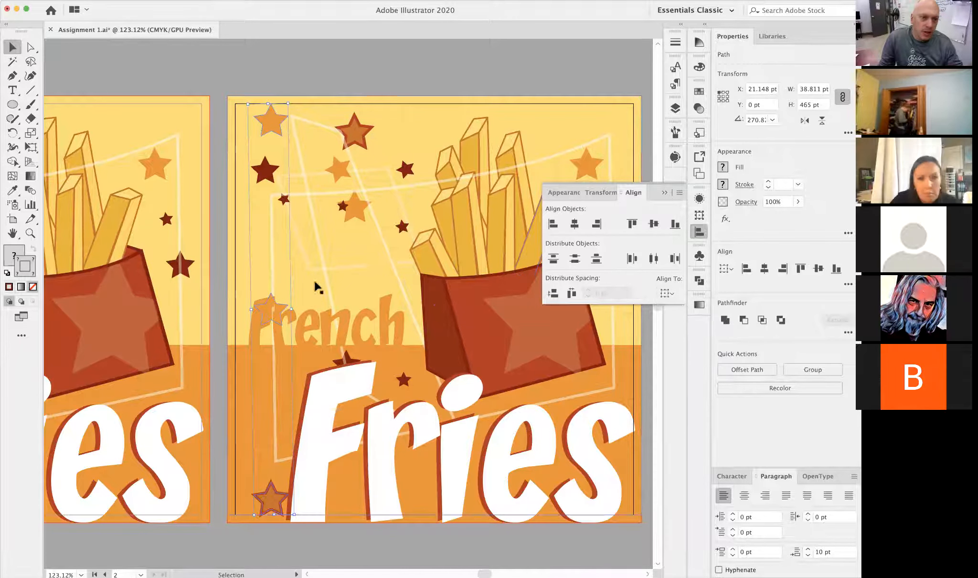
{"action": "left_click", "coordinate": [217, 290]}
{"action": "left_click_drag", "start_coordinate": [266, 313], "coordinate": [275, 285]}
{"action": "left_click_drag", "start_coordinate": [273, 495], "coordinate": [274, 340]}
- Select the three left-edge stars and distribute their vertical spacing evenly within the selection
{"action": "left_click", "coordinate": [276, 284], "text": "shift"}
{"action": "left_click", "coordinate": [279, 249], "text": "shift"}
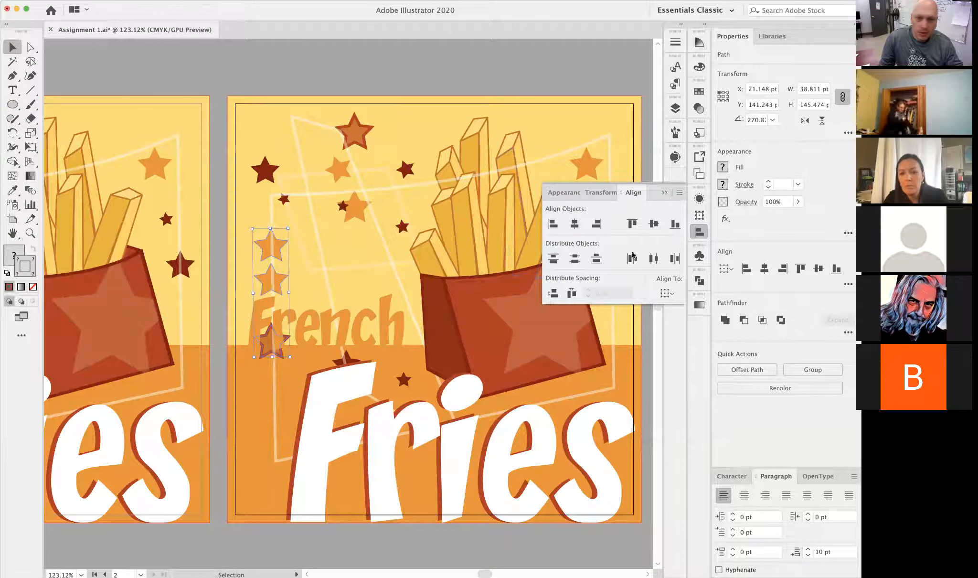
{"action": "left_click", "coordinate": [552, 293]}
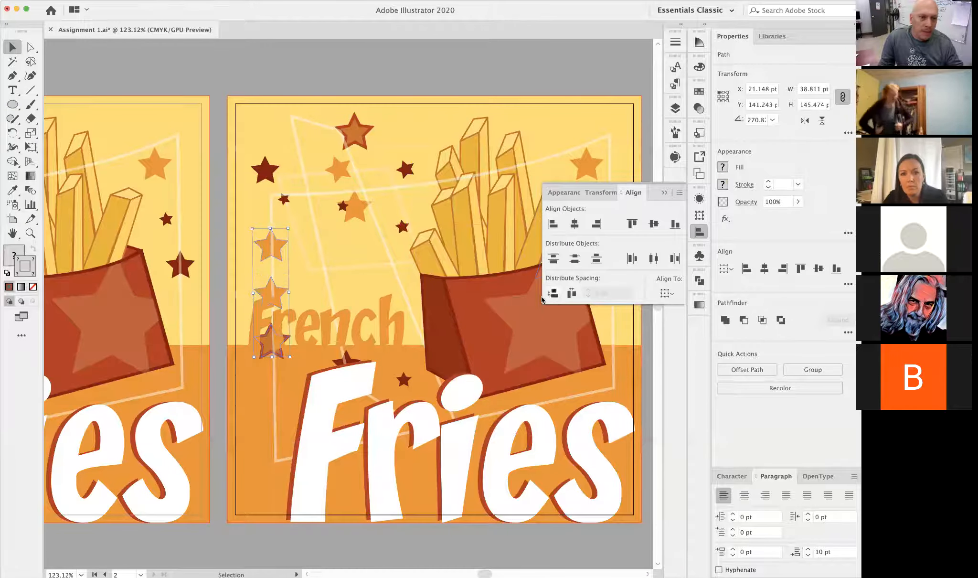
{"action": "left_click", "coordinate": [488, 72]}
- Deselect the stars and duplicate the Fries step 2 artboard
{"action": "left_click", "coordinate": [443, 310], "text": "alt+super"}
{"action": "left_click", "coordinate": [442, 310], "text": "alt+super"}
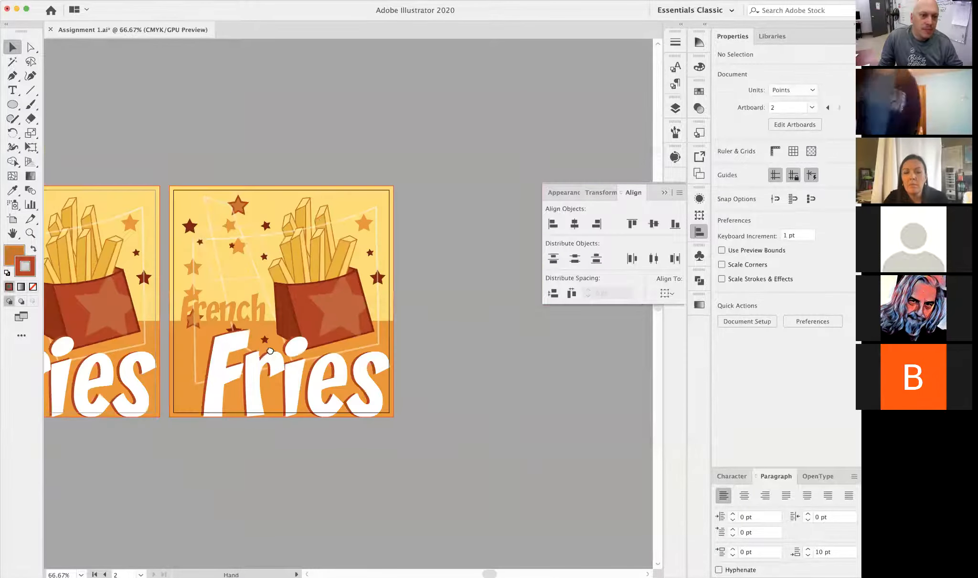
{"action": "left_click_drag", "start_coordinate": [267, 352], "coordinate": [509, 341]}
{"action": "left_click_drag", "start_coordinate": [113, 368], "coordinate": [317, 382]}
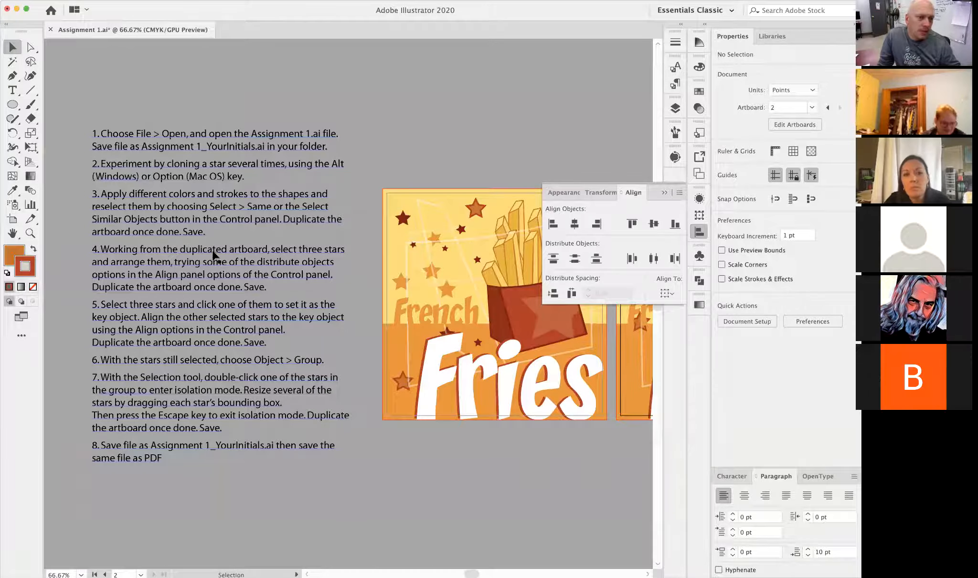
{"action": "scroll", "coordinate": [299, 315], "scroll_direction": "right", "scroll_amount": 5}
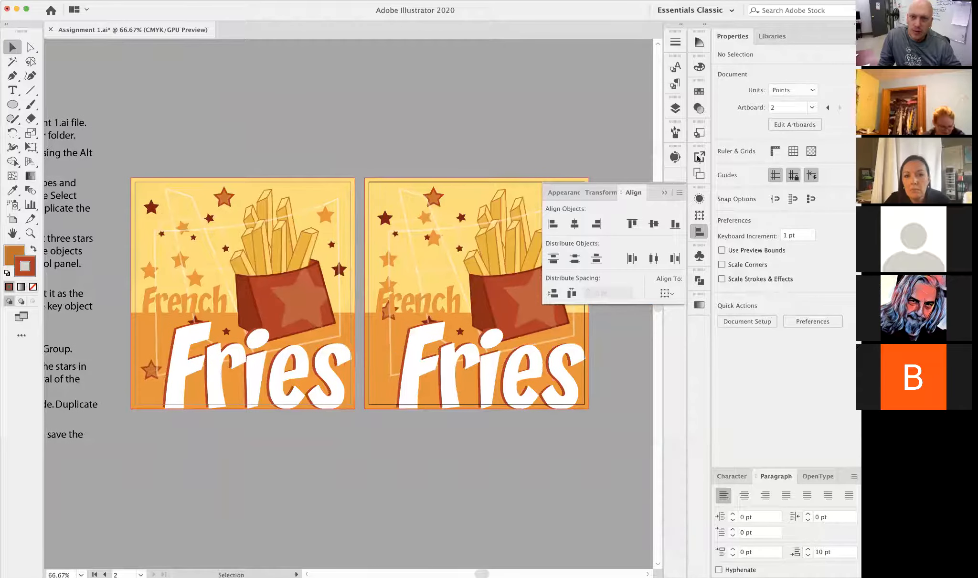
{"action": "left_click", "coordinate": [699, 173]}
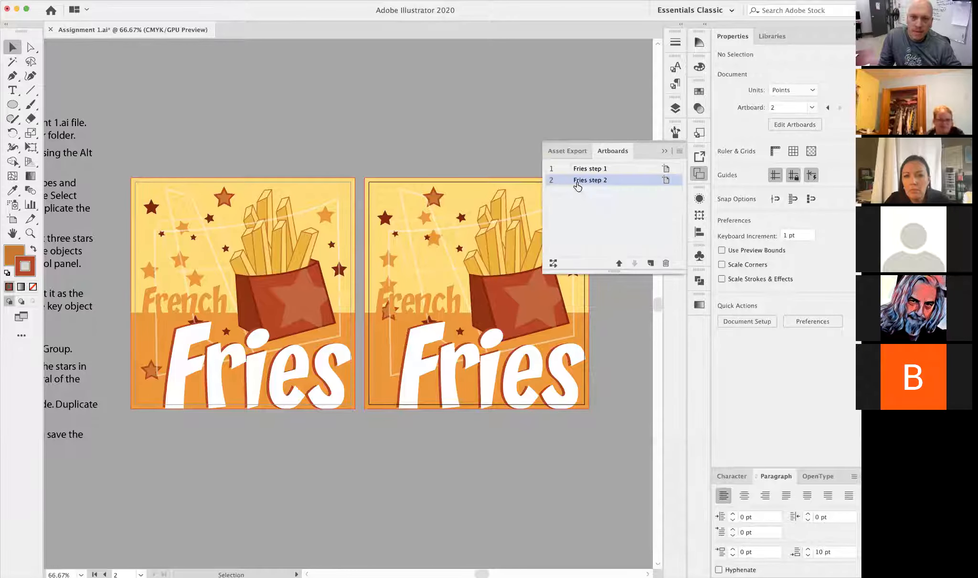
{"action": "double_click", "coordinate": [583, 184]}
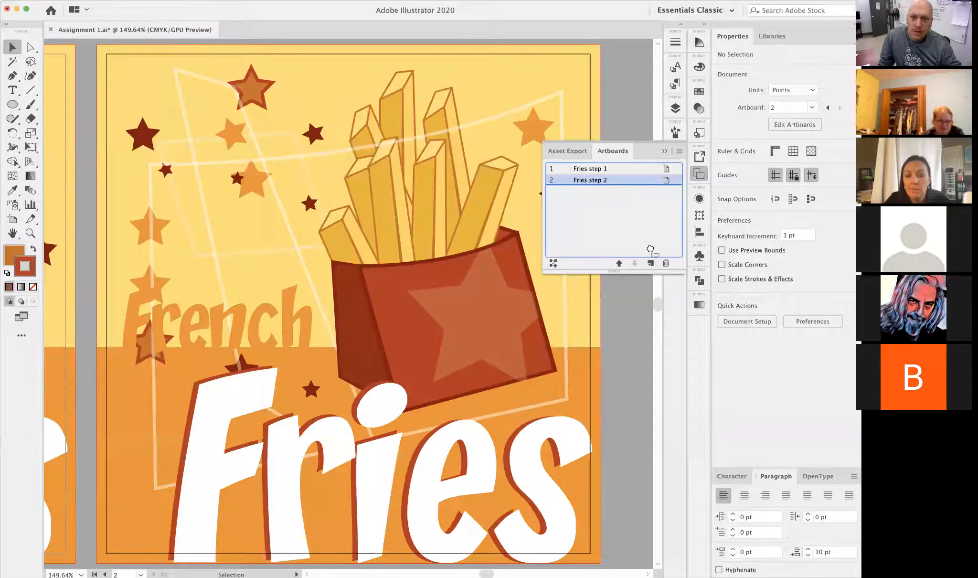
{"action": "left_click_drag", "start_coordinate": [650, 249], "coordinate": [604, 186]}
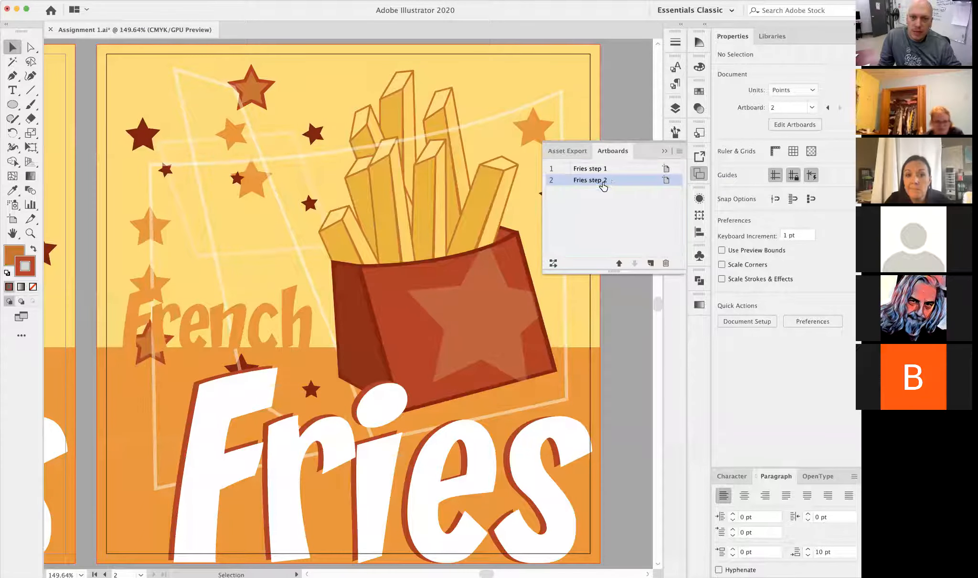
{"action": "left_click", "coordinate": [679, 151]}
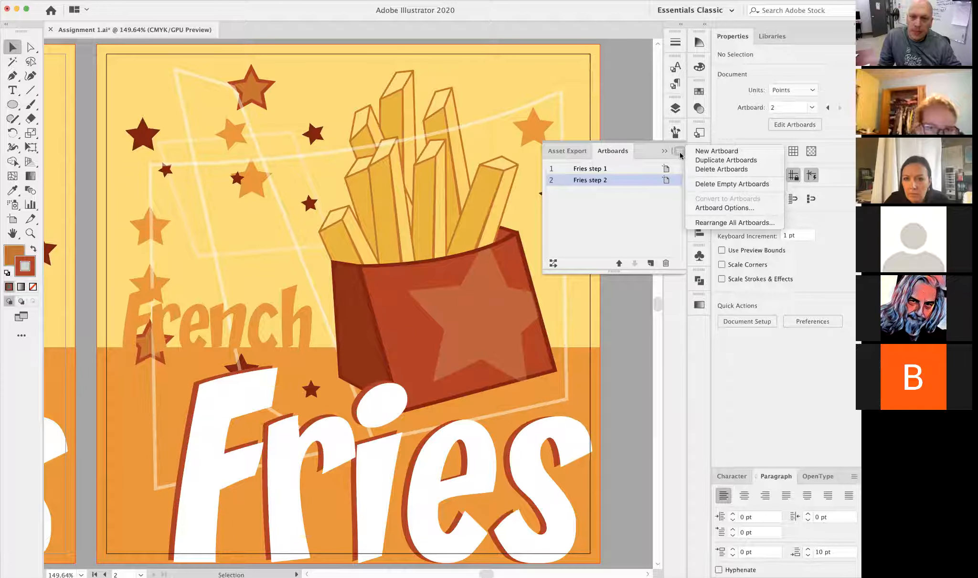
{"action": "left_click", "coordinate": [736, 163]}
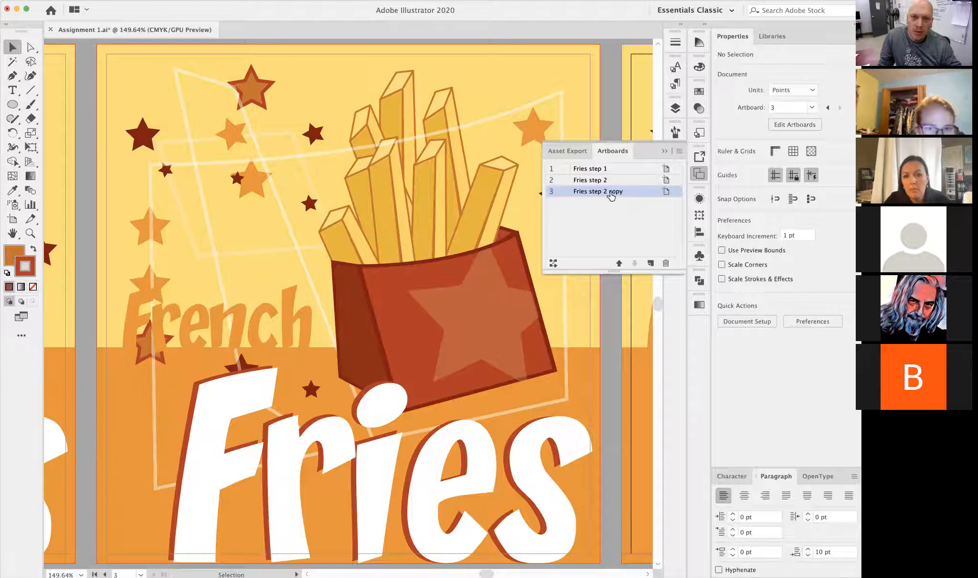
- Rename the duplicated artboard as Fries step 3
{"action": "double_click", "coordinate": [604, 191]}
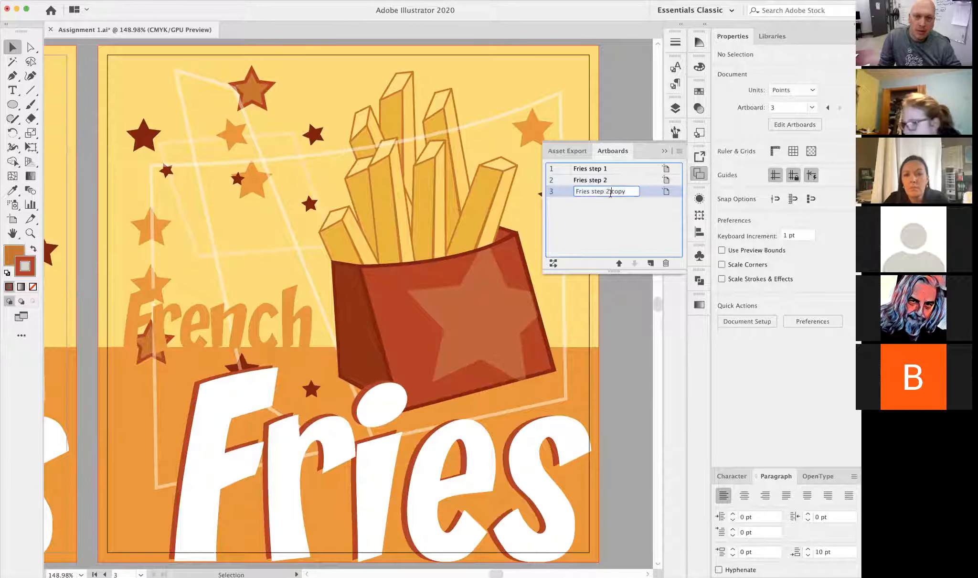
{"action": "type", "text": "3"}
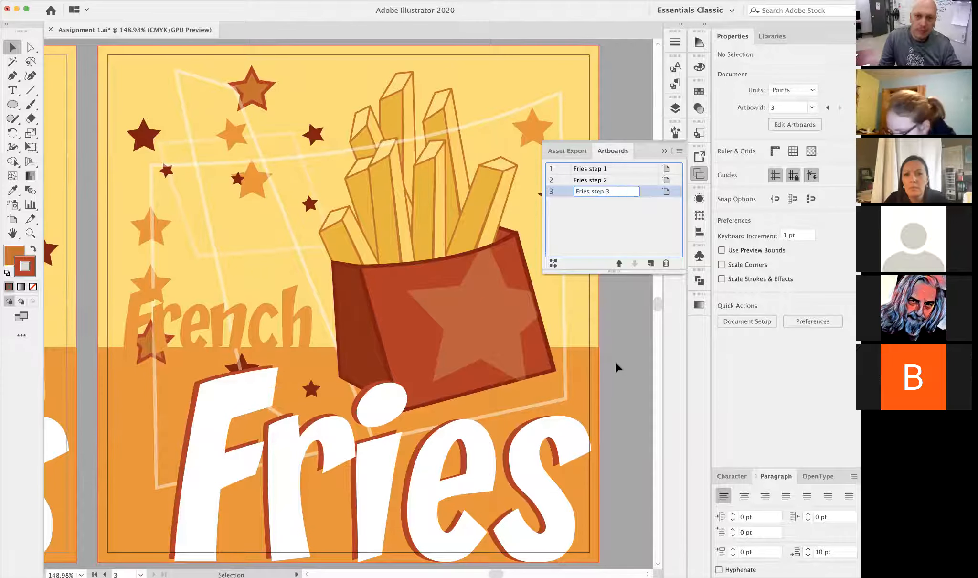
{"action": "key", "text": "Return"}
- Move the assignment instructions text block to the right of the Fries step 3 artboard, at about X 487 pt, Y -281 pt
{"action": "left_click", "coordinate": [411, 330]}
{"action": "left_click", "coordinate": [313, 319], "text": "alt+super"}
{"action": "left_click", "coordinate": [312, 319], "text": "alt+super"}
{"action": "left_click_drag", "start_coordinate": [312, 318], "coordinate": [462, 337]}
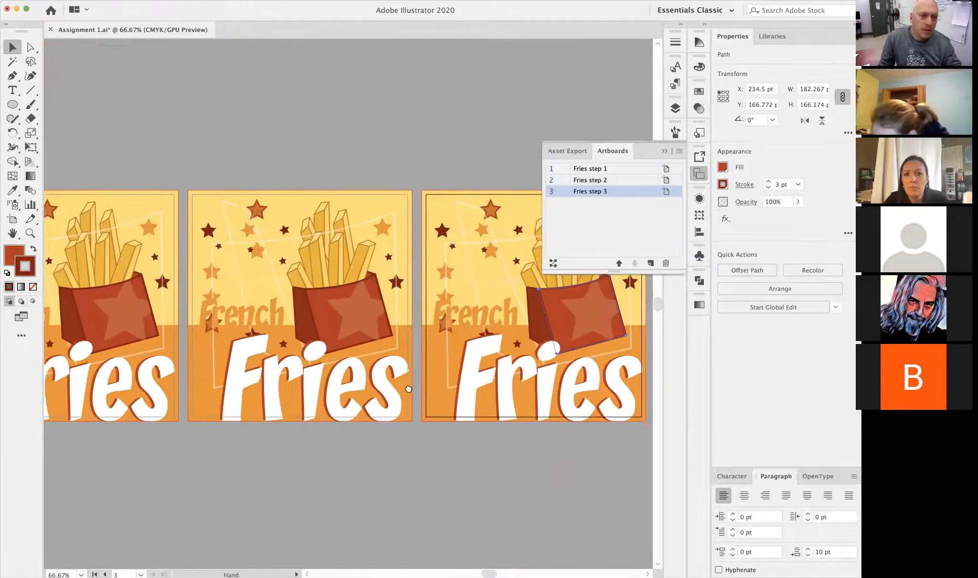
{"action": "left_click_drag", "start_coordinate": [380, 303], "coordinate": [499, 309]}
{"action": "left_click_drag", "start_coordinate": [414, 295], "coordinate": [209, 278]}
{"action": "left_click_drag", "start_coordinate": [427, 360], "coordinate": [478, 370]}
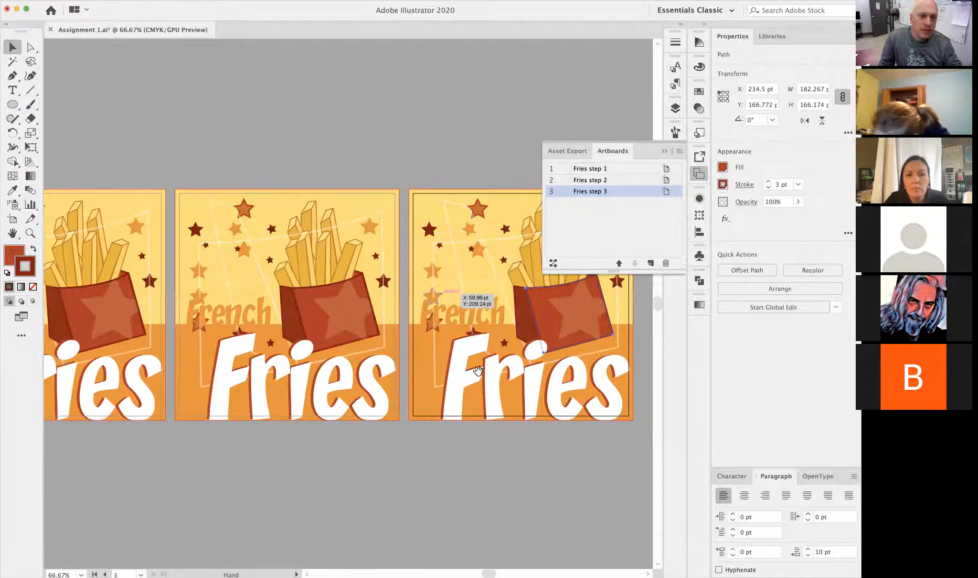
{"action": "left_click", "coordinate": [287, 331], "text": "alt+super"}
{"action": "left_click_drag", "start_coordinate": [385, 312], "coordinate": [369, 316]}
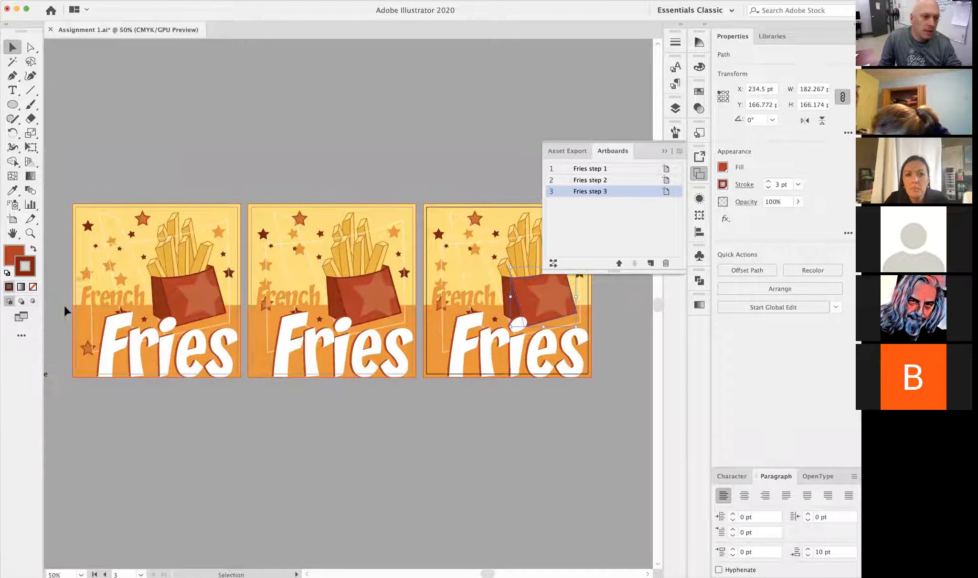
{"action": "left_click_drag", "start_coordinate": [73, 384], "coordinate": [534, 475]}
{"action": "left_click_drag", "start_coordinate": [531, 405], "coordinate": [207, 375]}
{"action": "left_click_drag", "start_coordinate": [137, 385], "coordinate": [397, 239]}
{"action": "left_click_drag", "start_coordinate": [206, 221], "coordinate": [529, 206]}
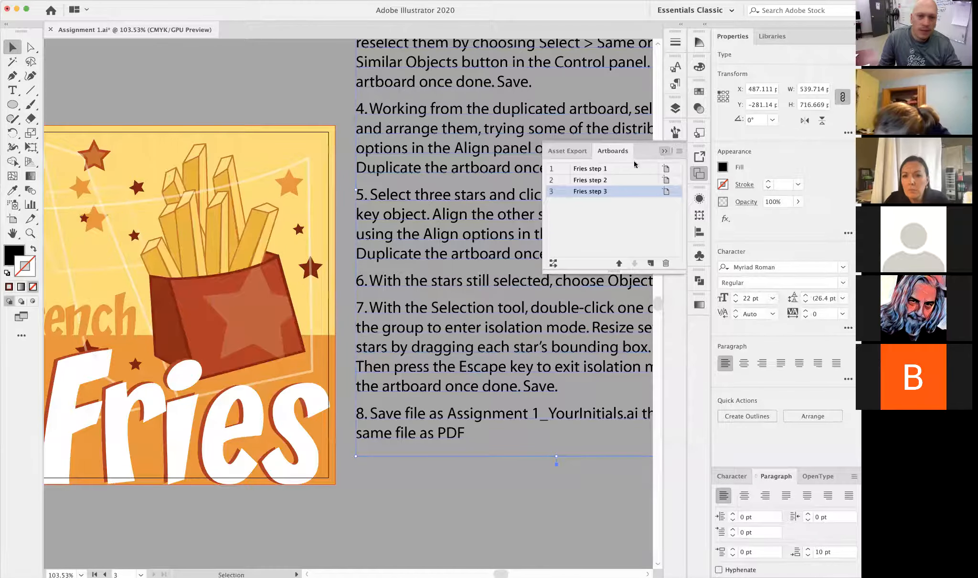
{"action": "left_click", "coordinate": [664, 151]}
{"action": "left_click", "coordinate": [367, 259], "text": "alt+super"}
{"action": "left_click_drag", "start_coordinate": [361, 323], "coordinate": [378, 259]}
{"action": "left_click", "coordinate": [381, 261], "text": "alt+super"}
{"action": "left_click_drag", "start_coordinate": [381, 333], "coordinate": [425, 306]}
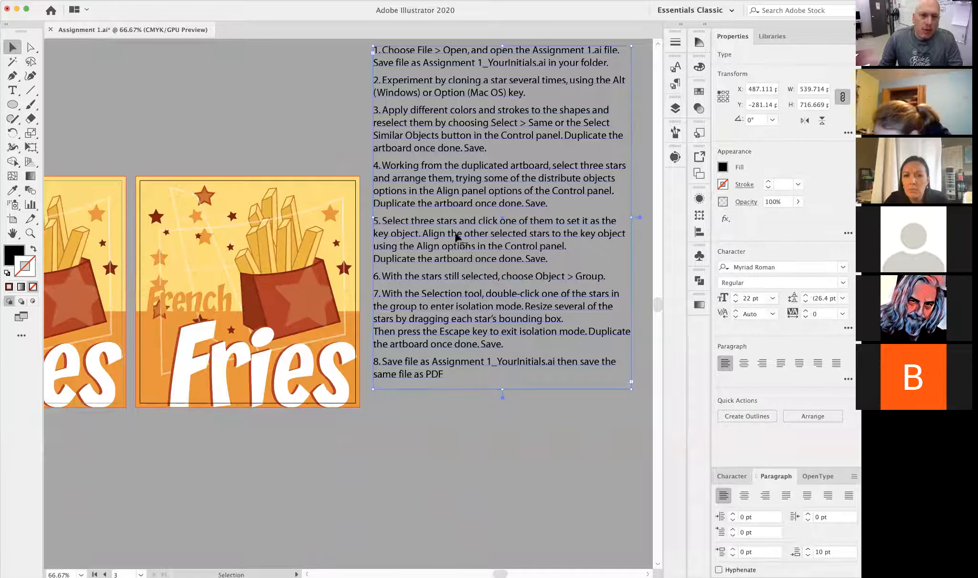
{"action": "left_click", "coordinate": [388, 421]}
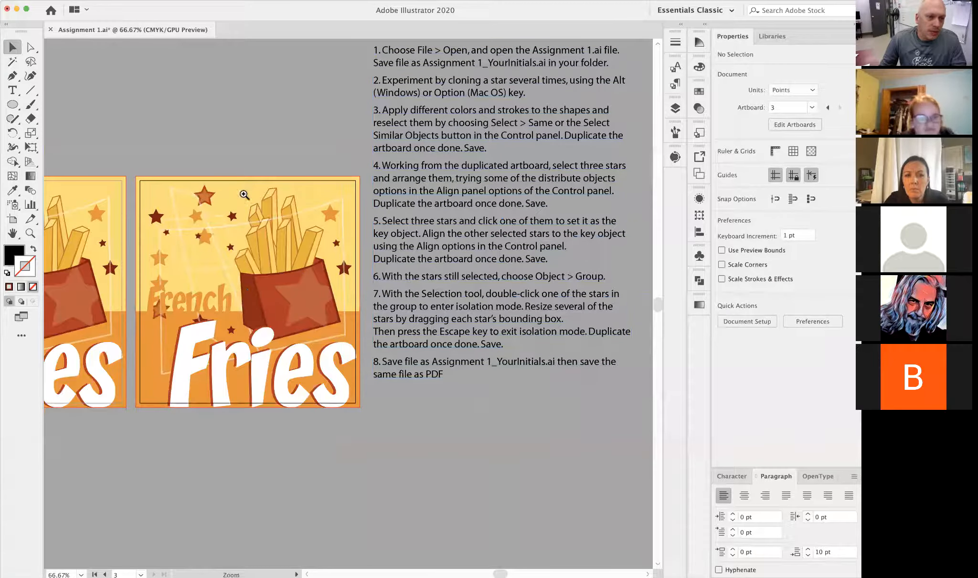
- Select the three stars near the right edge of Fries step 3 and check the available alignment reference options
{"action": "left_click", "coordinate": [244, 195], "text": "super"}
{"action": "left_click", "coordinate": [330, 214]}
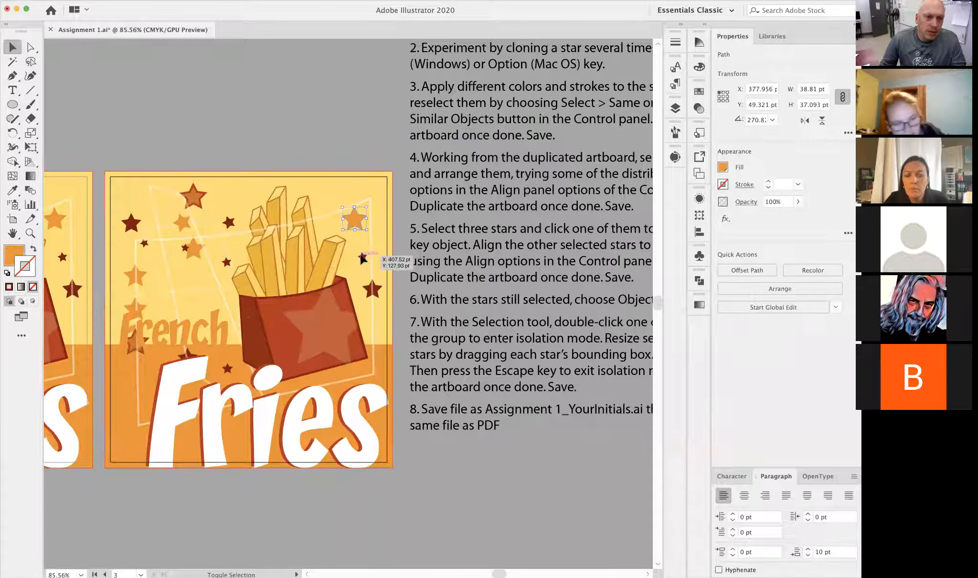
{"action": "left_click", "coordinate": [362, 257], "text": "shift"}
{"action": "left_click", "coordinate": [372, 289], "text": "shift"}
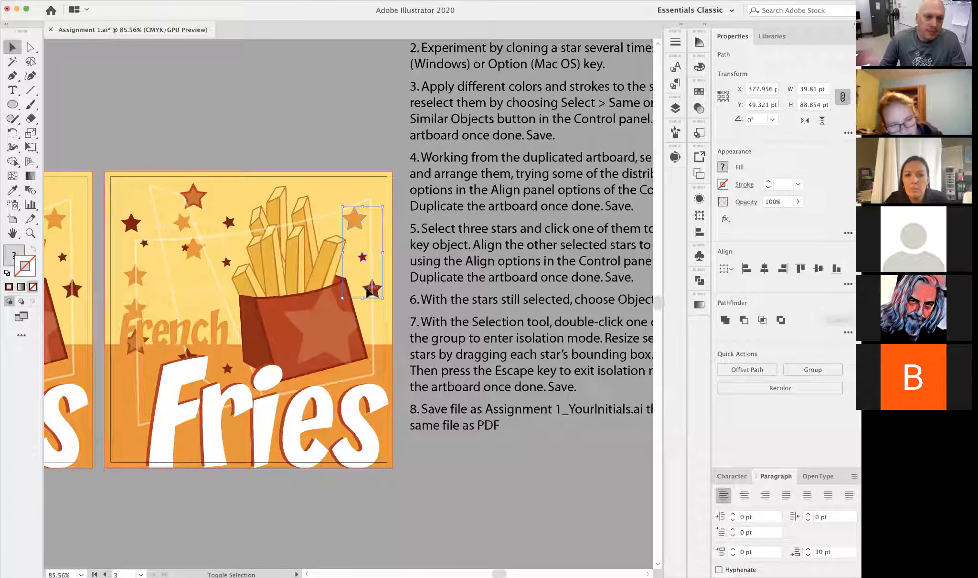
{"action": "left_click", "coordinate": [698, 232]}
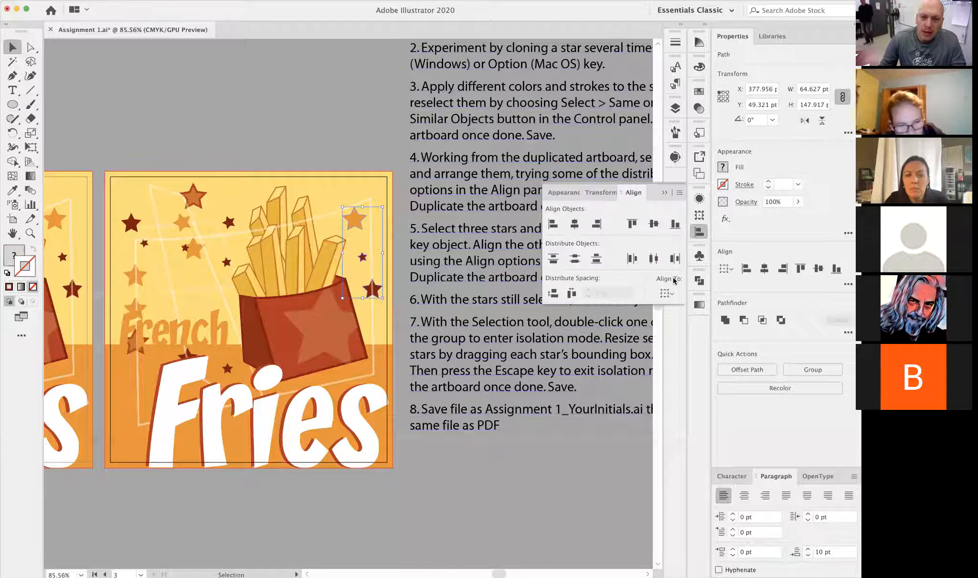
{"action": "left_click", "coordinate": [669, 297]}
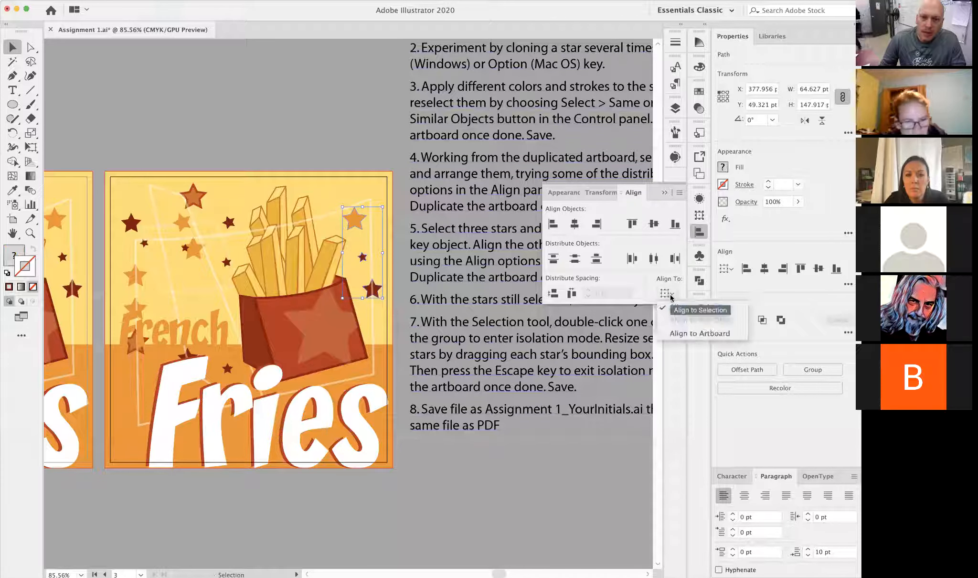
{"action": "left_click", "coordinate": [637, 294]}
{"action": "left_click", "coordinate": [461, 222]}
{"action": "scroll", "coordinate": [461, 222], "scroll_direction": "right", "scroll_amount": 5}
{"action": "scroll", "coordinate": [461, 222], "scroll_direction": "down", "scroll_amount": 1}
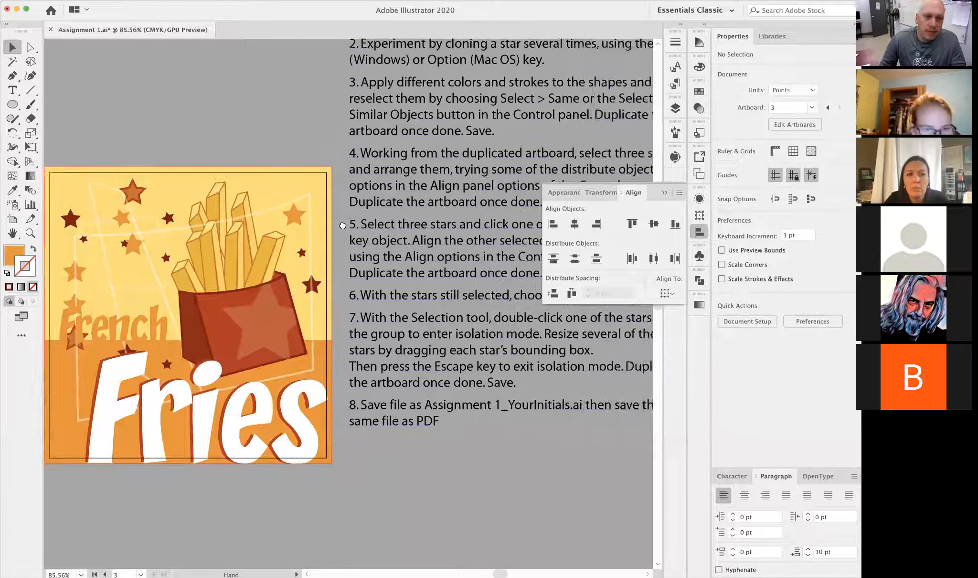
{"action": "left_click", "coordinate": [663, 193]}
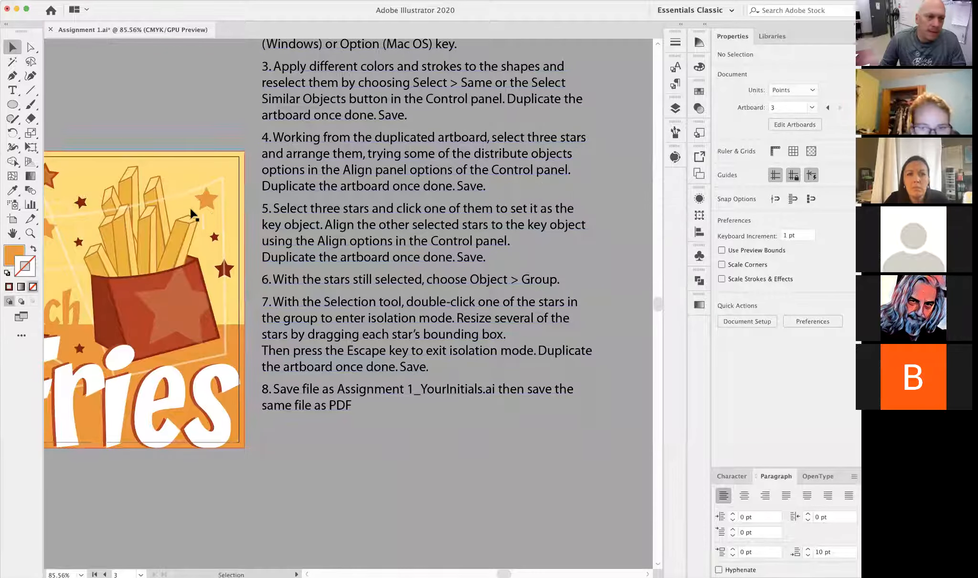
- Select the three stars along the right edge of Fries step 3 and make the orange star the key object
{"action": "left_click", "coordinate": [201, 199]}
{"action": "left_click", "coordinate": [214, 237], "text": "shift"}
{"action": "left_click", "coordinate": [224, 270], "text": "shift"}
{"action": "left_click", "coordinate": [250, 253]}
{"action": "left_click_drag", "start_coordinate": [185, 200], "coordinate": [227, 229]}
{"action": "left_click", "coordinate": [213, 201]}
{"action": "left_click", "coordinate": [223, 250], "text": "shift"}
{"action": "left_click", "coordinate": [238, 288], "text": "shift"}
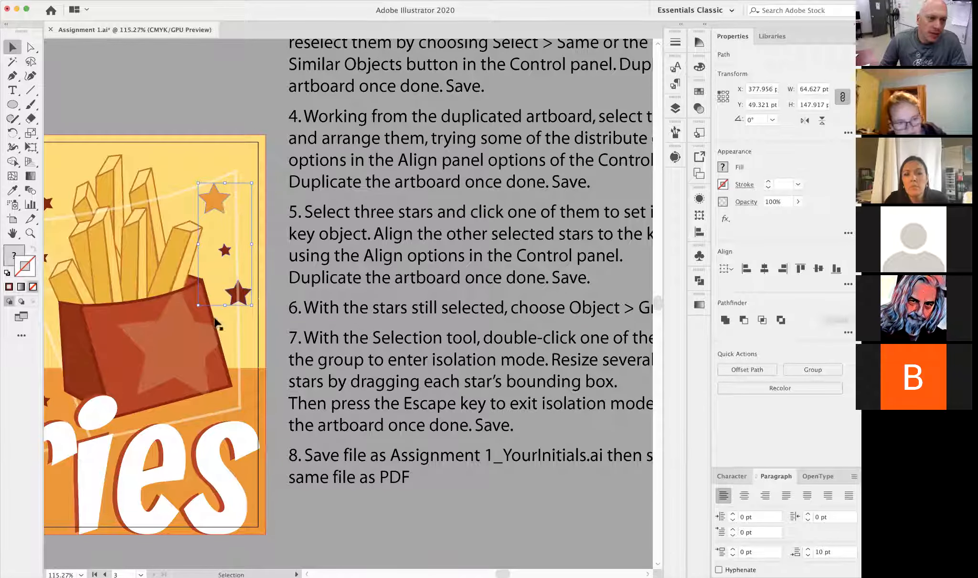
{"action": "left_click", "coordinate": [212, 198]}
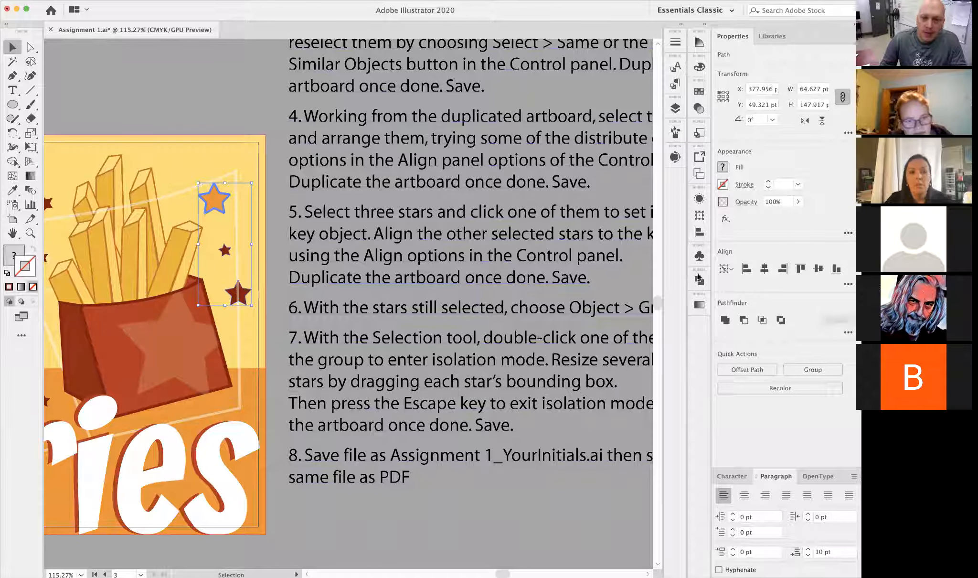
- Align the horizontal centres of the three right-edge stars to the orange key star, then deselect them
{"action": "left_click", "coordinate": [699, 232]}
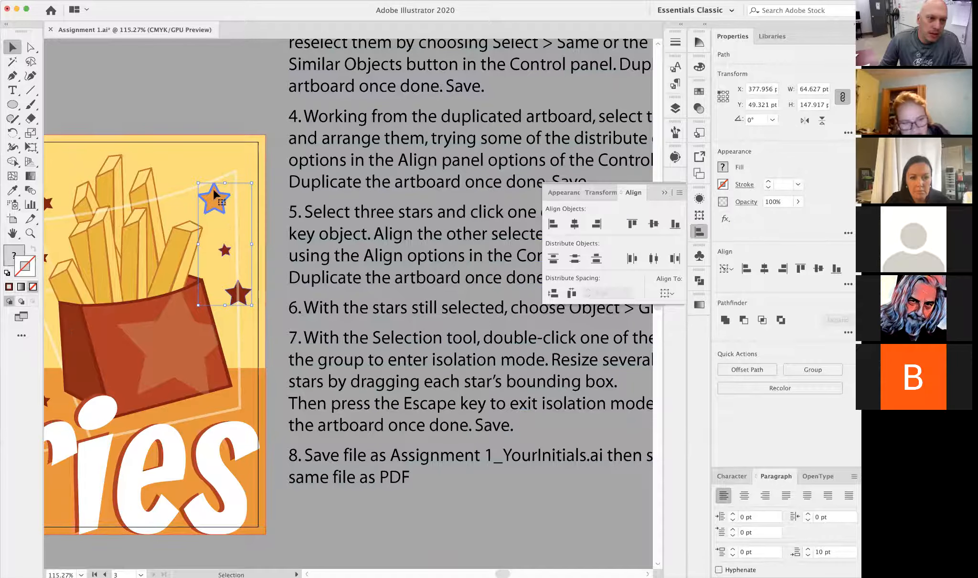
{"action": "left_click", "coordinate": [574, 224]}
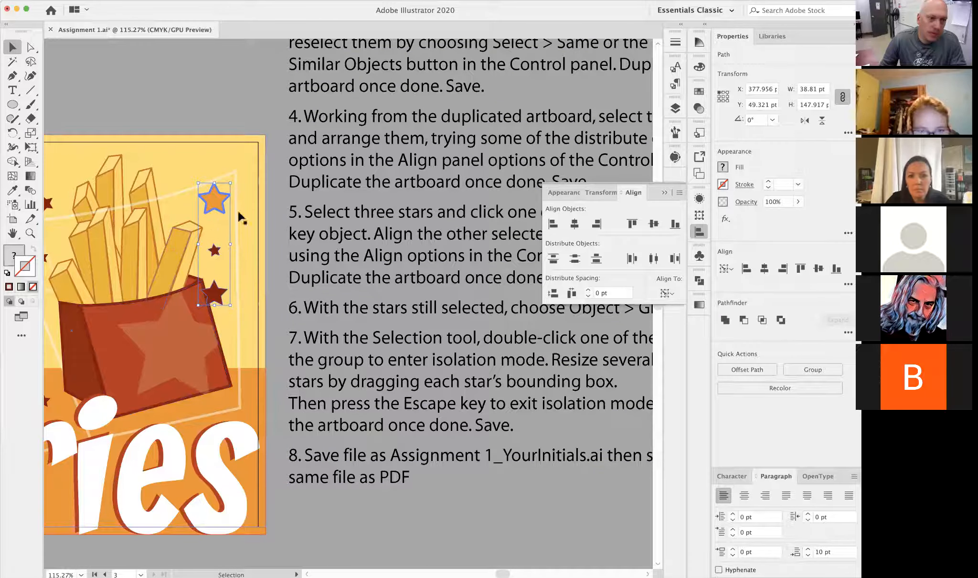
{"action": "left_click", "coordinate": [13, 133]}
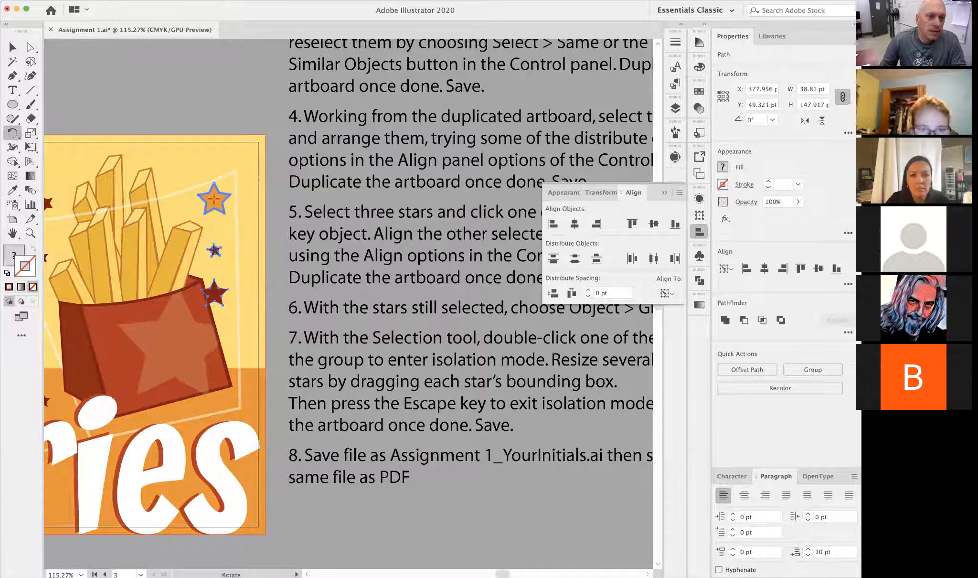
{"action": "left_click", "coordinate": [14, 47]}
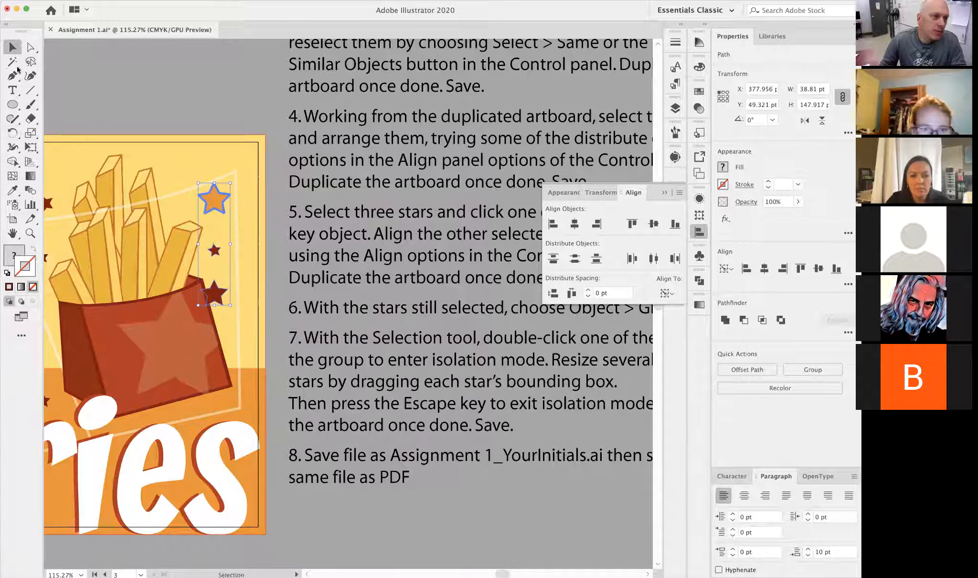
{"action": "left_click", "coordinate": [235, 114]}
- Enlarge the small middle dark red star to about 38 pt wide and high and tilt it to about 279°
{"action": "left_click", "coordinate": [215, 250]}
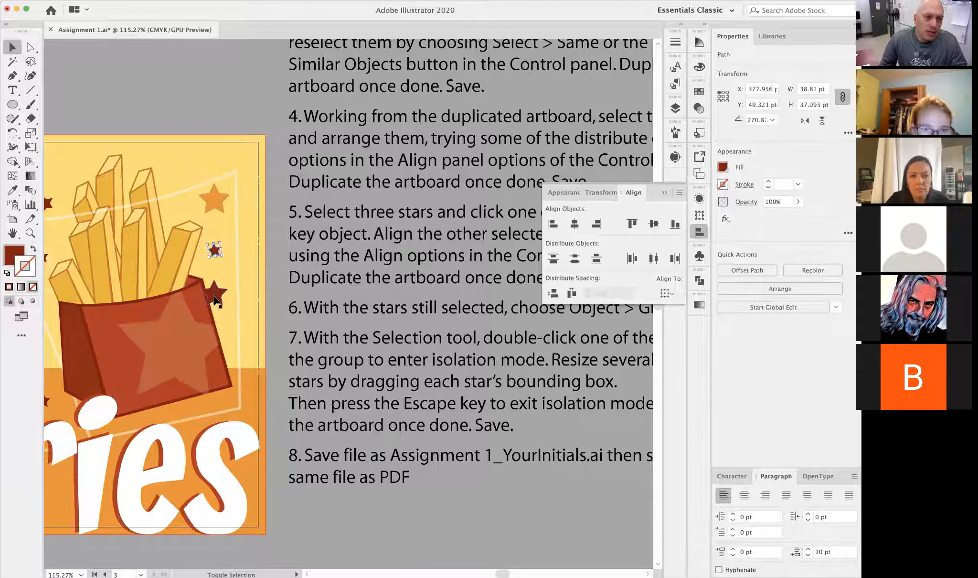
{"action": "left_click", "coordinate": [213, 297], "text": "shift"}
{"action": "left_click", "coordinate": [214, 203]}
{"action": "left_click", "coordinate": [221, 247], "text": "shift"}
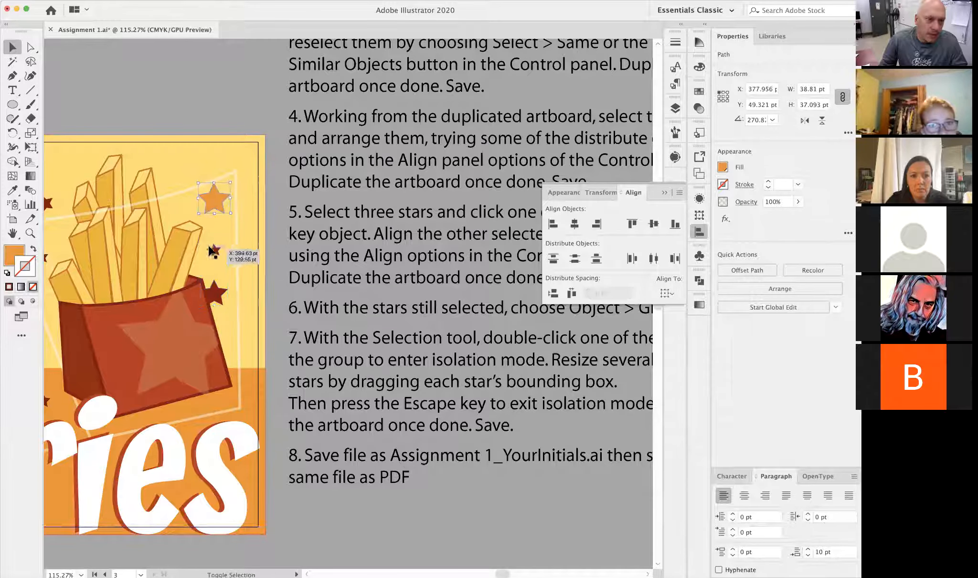
{"action": "left_click", "coordinate": [241, 97]}
{"action": "left_click", "coordinate": [218, 206]}
{"action": "left_click", "coordinate": [218, 252]}
{"action": "mouse_move", "coordinate": [219, 253]}
{"action": "left_mouse_down"}
{"action": "mouse_move", "coordinate": [246, 224]}
{"action": "mouse_move", "coordinate": [213, 260]}
{"action": "left_mouse_up"}
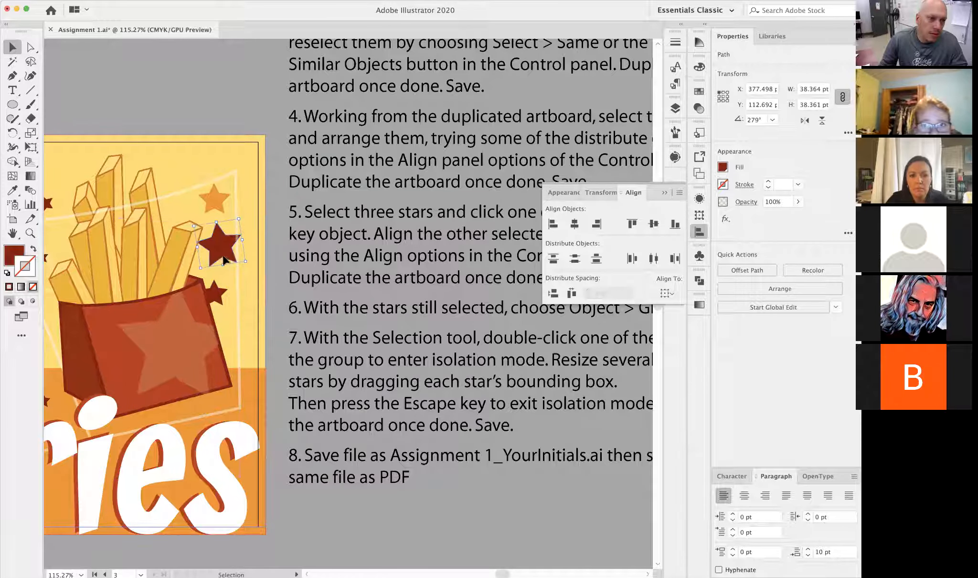
- Align the three stars' right edges to the enlarged dark red star as key object and shift them slightly right together
{"action": "left_click", "coordinate": [216, 292], "text": "shift"}
{"action": "left_click", "coordinate": [215, 199], "text": "shift"}
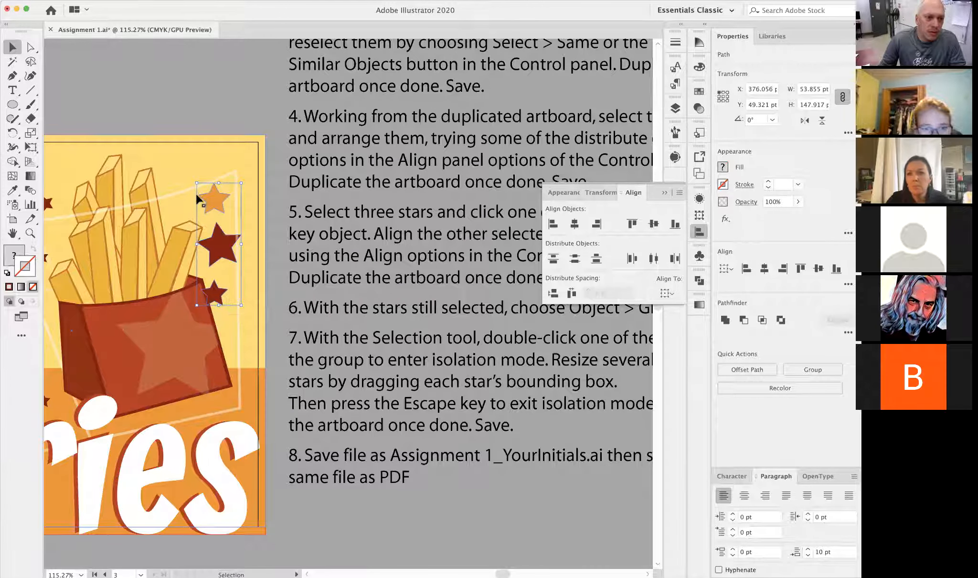
{"action": "left_click", "coordinate": [222, 249]}
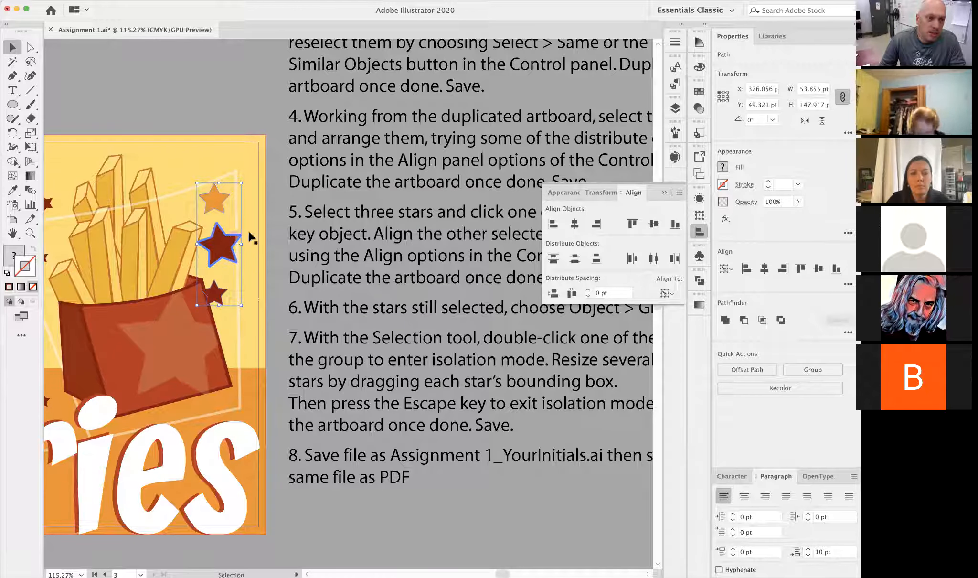
{"action": "left_click", "coordinate": [596, 225]}
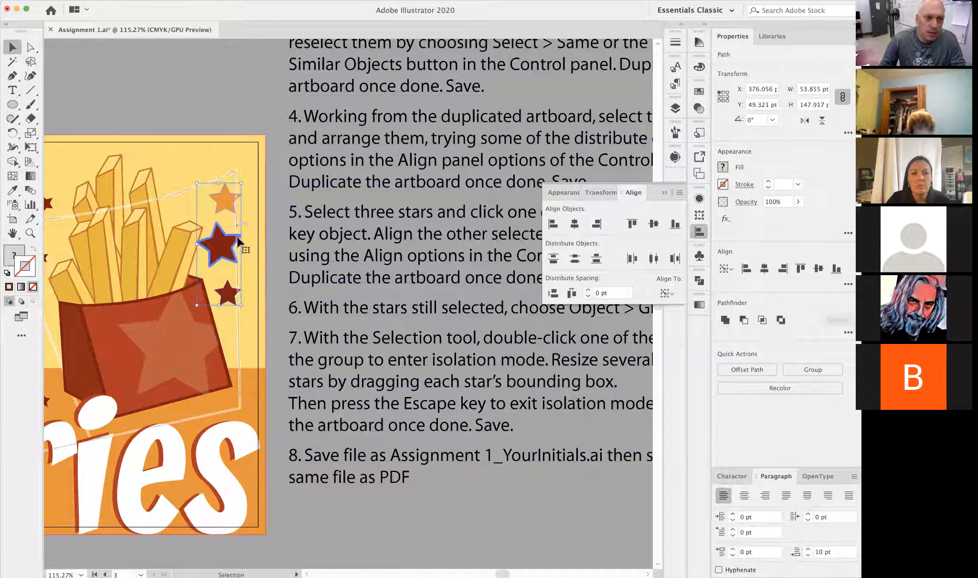
{"action": "left_click_drag", "start_coordinate": [233, 251], "coordinate": [247, 250]}
{"action": "left_click", "coordinate": [423, 337]}
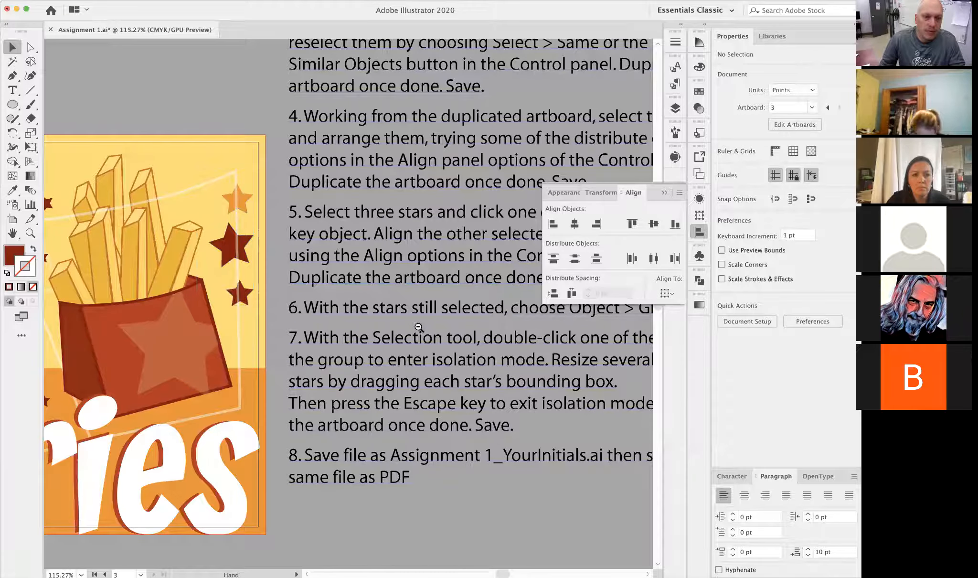
- Align the top edges of the three orange stars and the small dark red star beside the tips of the fries, then deselect them
{"action": "left_click", "coordinate": [425, 322], "text": "alt+super"}
{"action": "left_click_drag", "start_coordinate": [295, 331], "coordinate": [404, 342]}
{"action": "left_click", "coordinate": [263, 296], "text": "alt+super"}
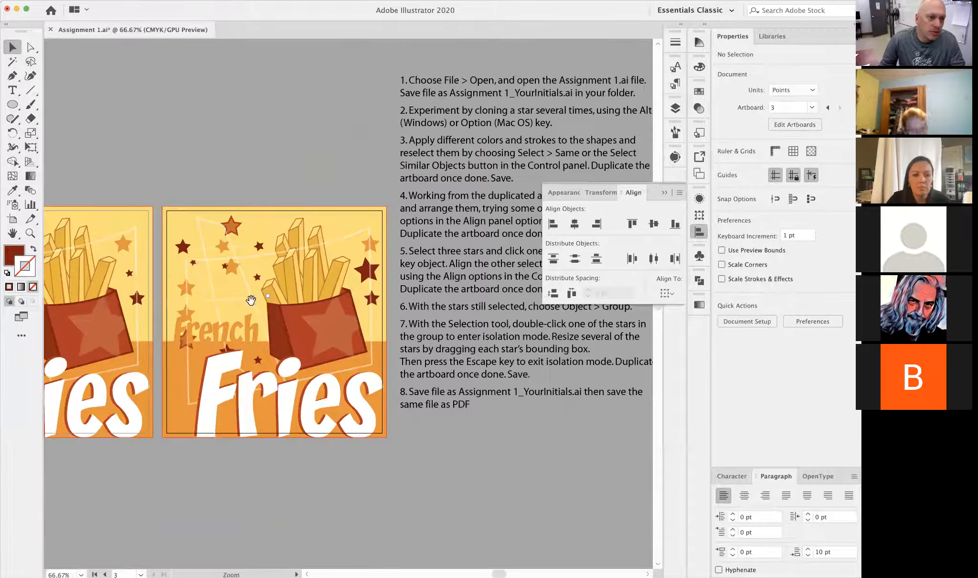
{"action": "left_click_drag", "start_coordinate": [252, 300], "coordinate": [199, 289]}
{"action": "left_click", "coordinate": [180, 257]}
{"action": "left_click", "coordinate": [171, 234], "text": "shift"}
{"action": "left_click", "coordinate": [179, 214], "text": "shift"}
{"action": "left_click", "coordinate": [207, 235], "text": "shift"}
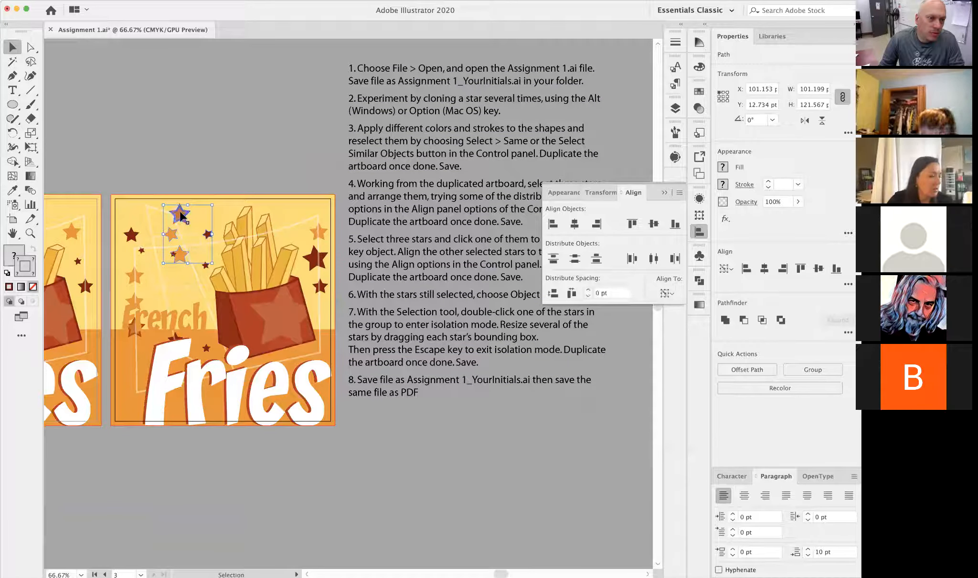
{"action": "left_click", "coordinate": [631, 224]}
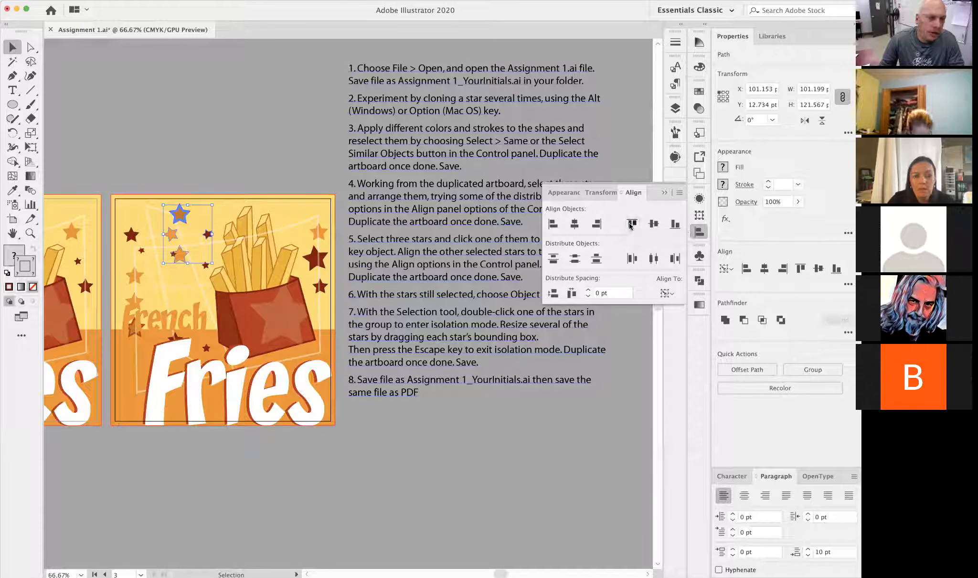
{"action": "left_click", "coordinate": [230, 173]}
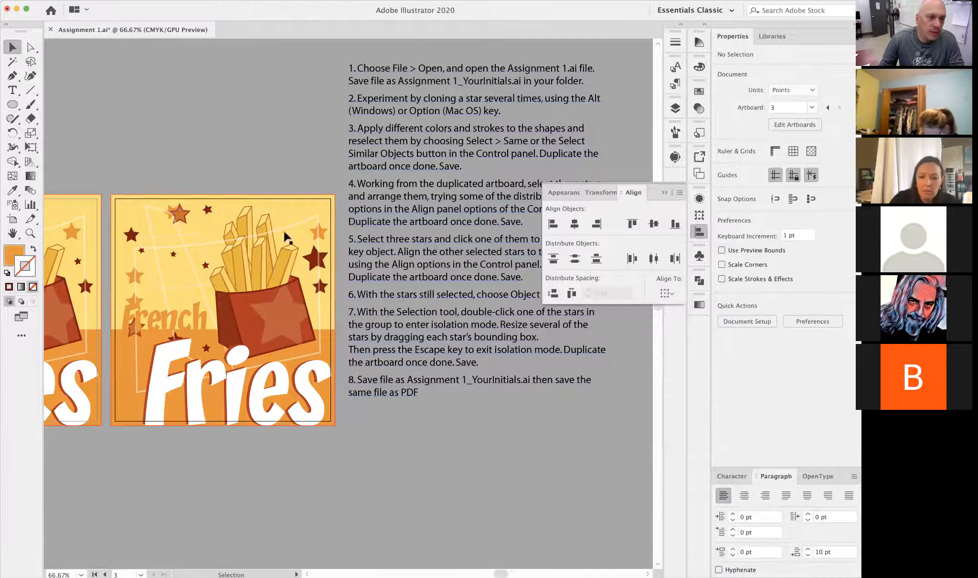
{"action": "left_click", "coordinate": [664, 192]}
- Select the orange star and two dark red stars along the poster's right edge and group them
{"action": "scroll", "coordinate": [437, 420], "scroll_direction": "right", "scroll_amount": 3}
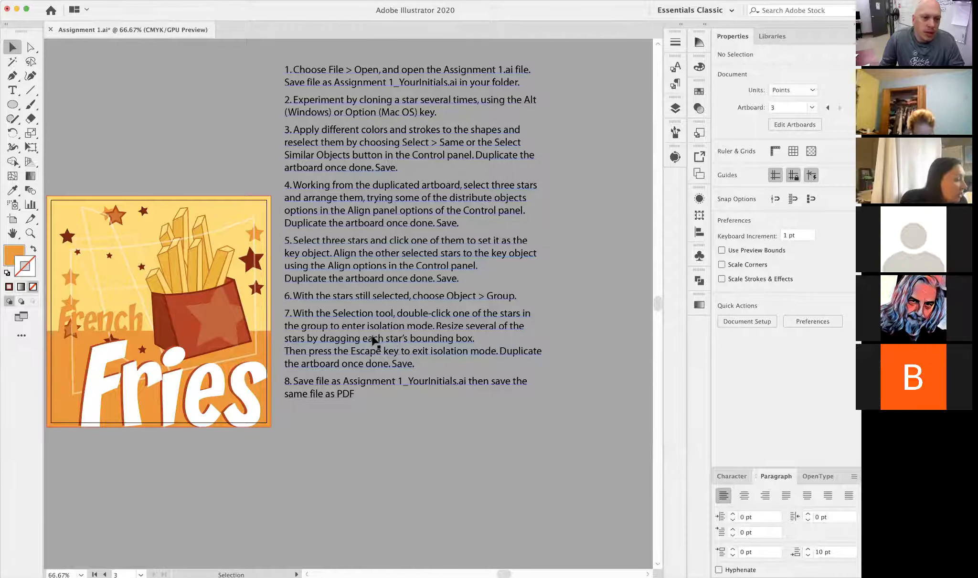
{"action": "left_click", "coordinate": [255, 234]}
{"action": "left_click", "coordinate": [252, 260], "text": "shift"}
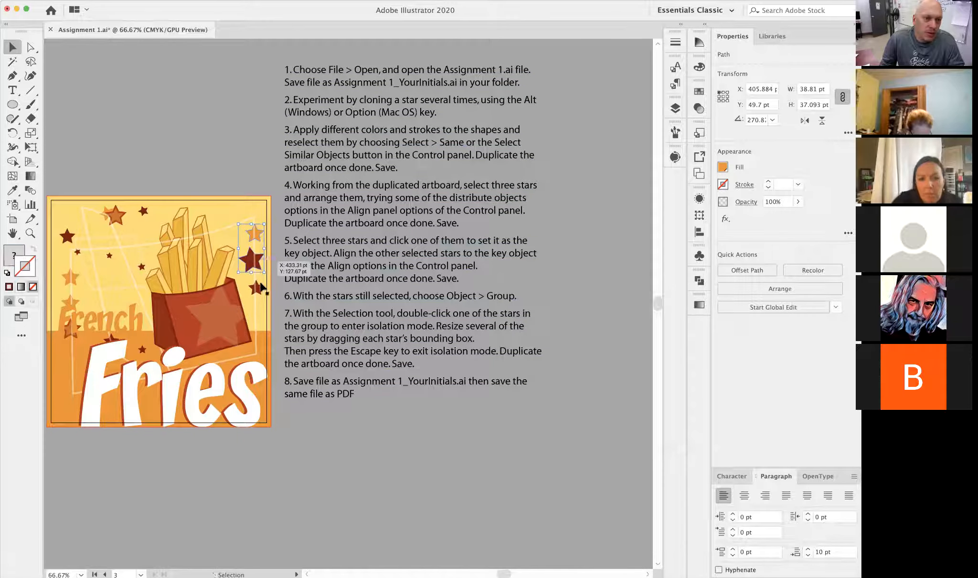
{"action": "left_click", "coordinate": [258, 289], "text": "shift"}
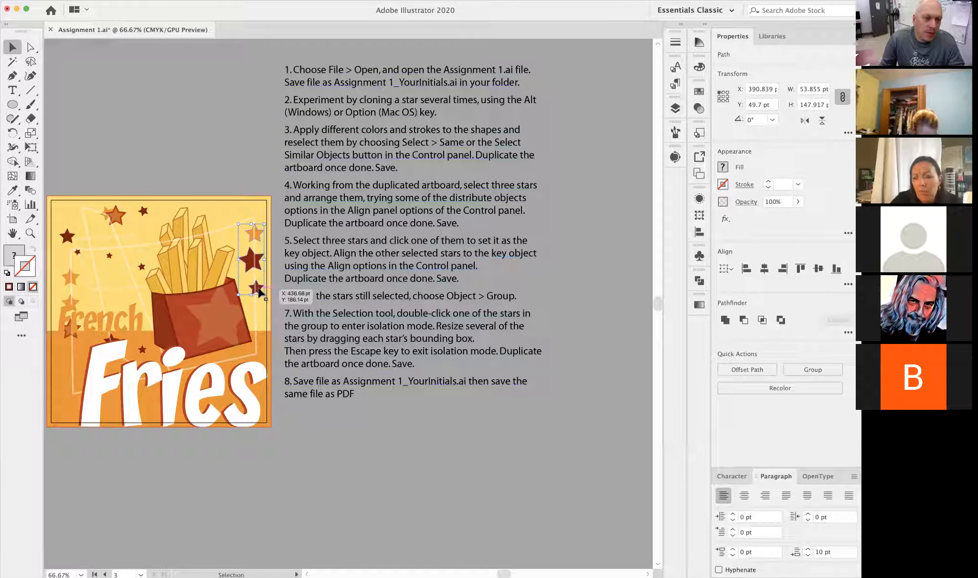
{"action": "right_click", "coordinate": [248, 260]}
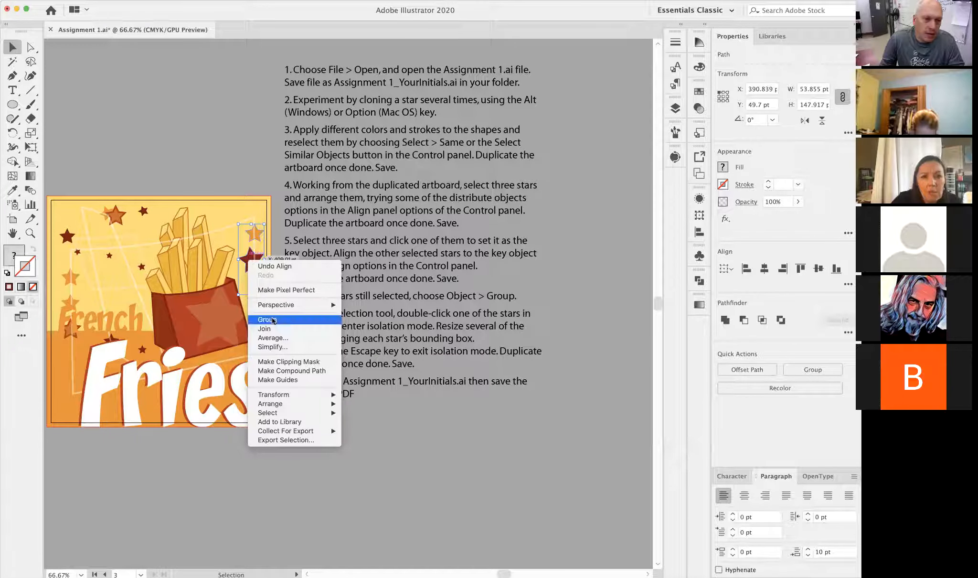
{"action": "left_click", "coordinate": [86, 0]}
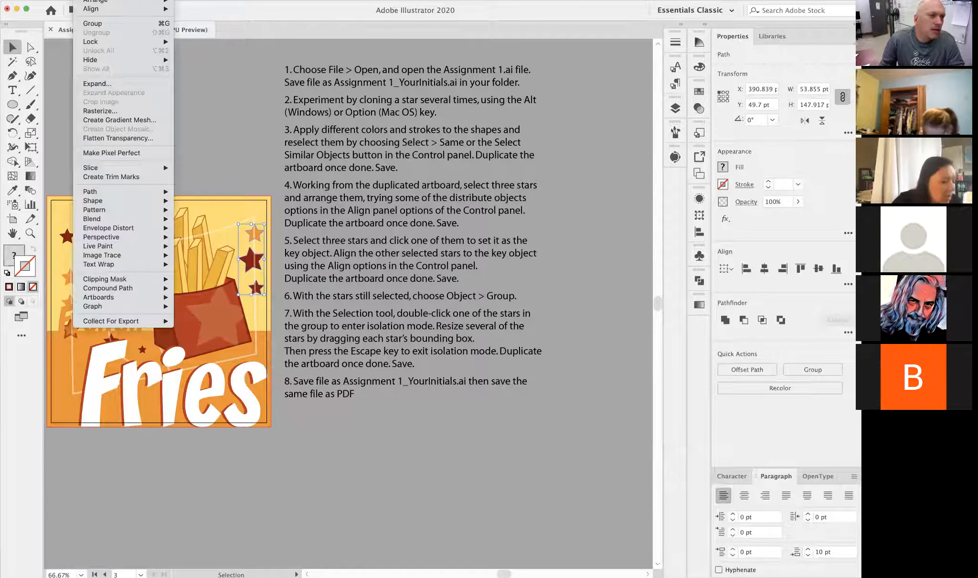
{"action": "mouse_move", "coordinate": [62, 0]}
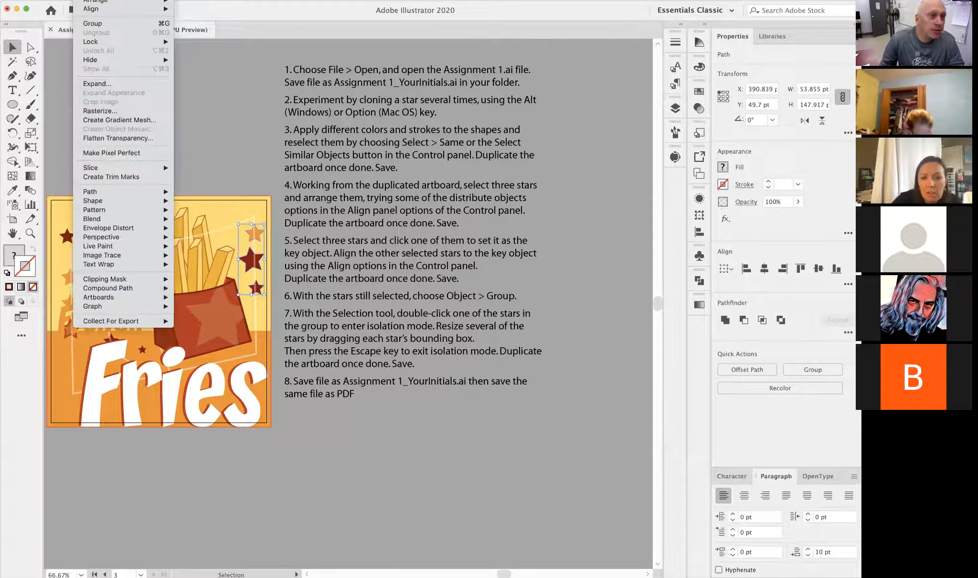
{"action": "left_click", "coordinate": [98, 26]}
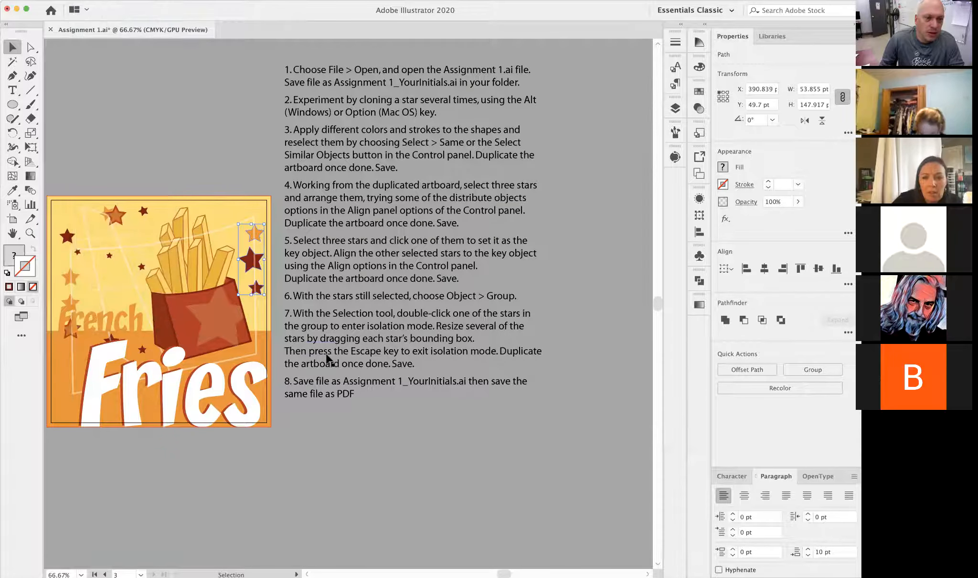
- Move the three-star group up and slightly left to about X 385 pt, Y 32 pt
{"action": "left_click", "coordinate": [247, 149]}
{"action": "left_click_drag", "start_coordinate": [238, 226], "coordinate": [335, 271]}
{"action": "left_click", "coordinate": [268, 303]}
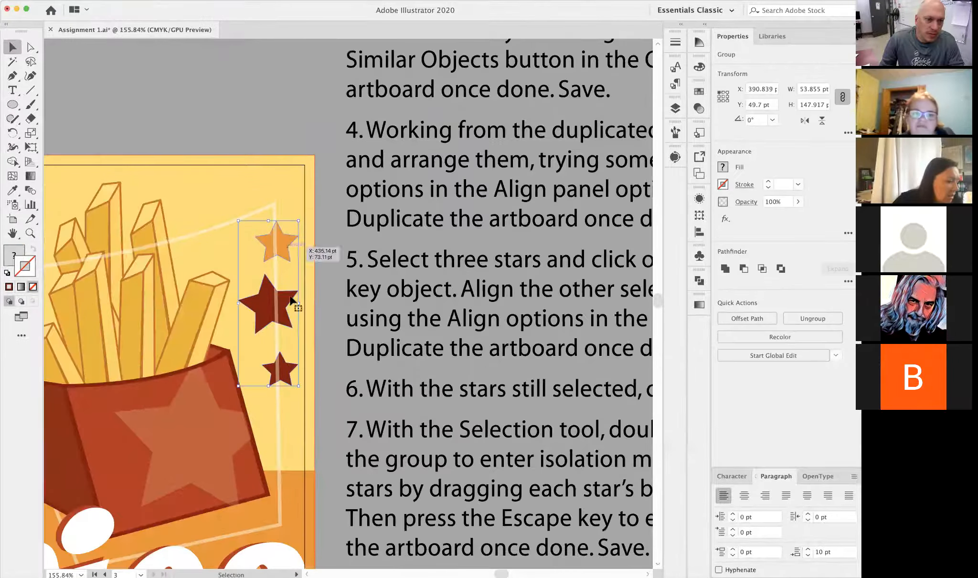
{"action": "left_click", "coordinate": [470, 356], "text": "alt+super"}
{"action": "left_click", "coordinate": [471, 355], "text": "alt+super"}
{"action": "left_click_drag", "start_coordinate": [247, 281], "coordinate": [298, 301]}
{"action": "left_click", "coordinate": [298, 302], "text": "super"}
{"action": "left_click_drag", "start_coordinate": [265, 264], "coordinate": [257, 245]}
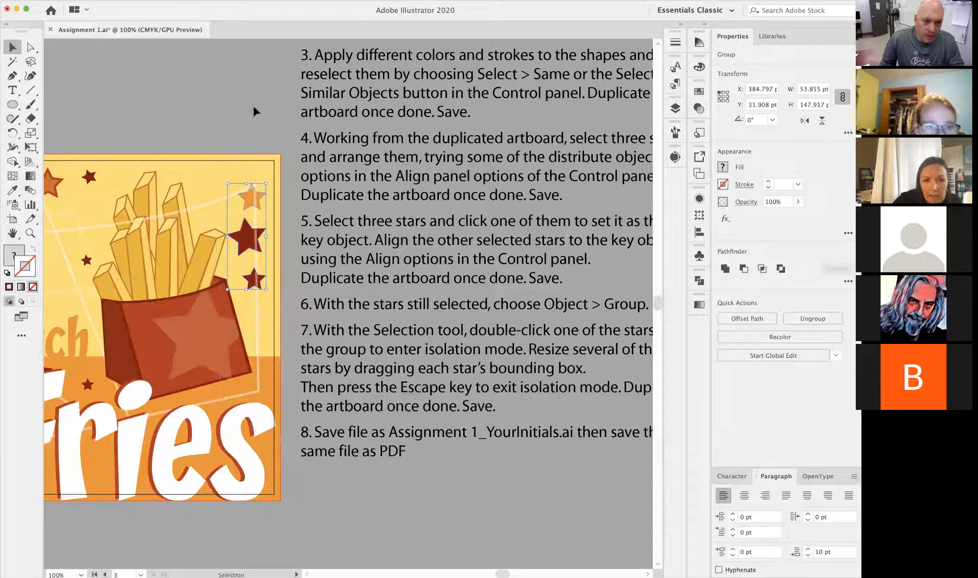
- Isolate the star group, enlarge and tilt its orange star, and enlarge the lowest dark red star to about 54 by 59 pt
{"action": "left_click_drag", "start_coordinate": [426, 314], "coordinate": [343, 309]}
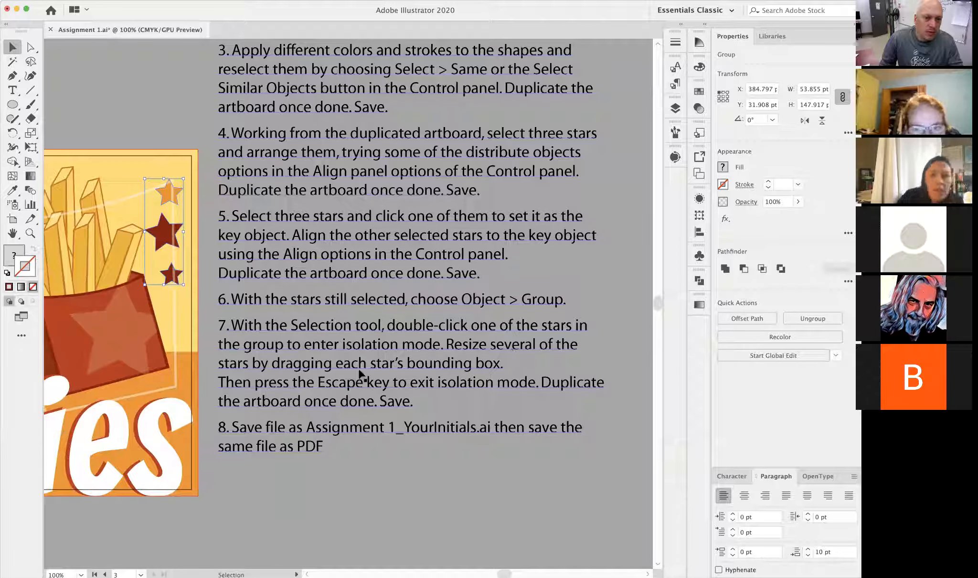
{"action": "double_click", "coordinate": [164, 196]}
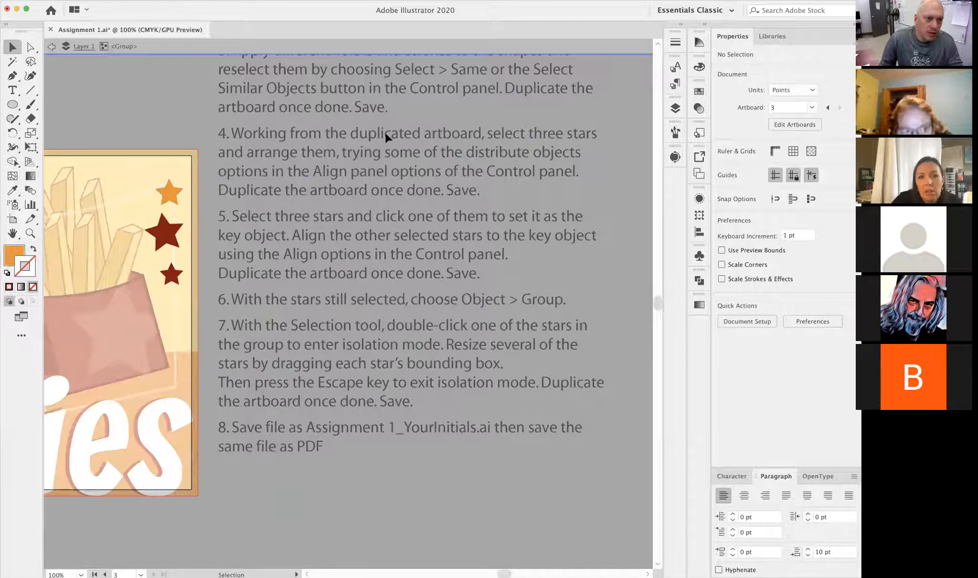
{"action": "left_click_drag", "start_coordinate": [252, 285], "coordinate": [428, 328]}
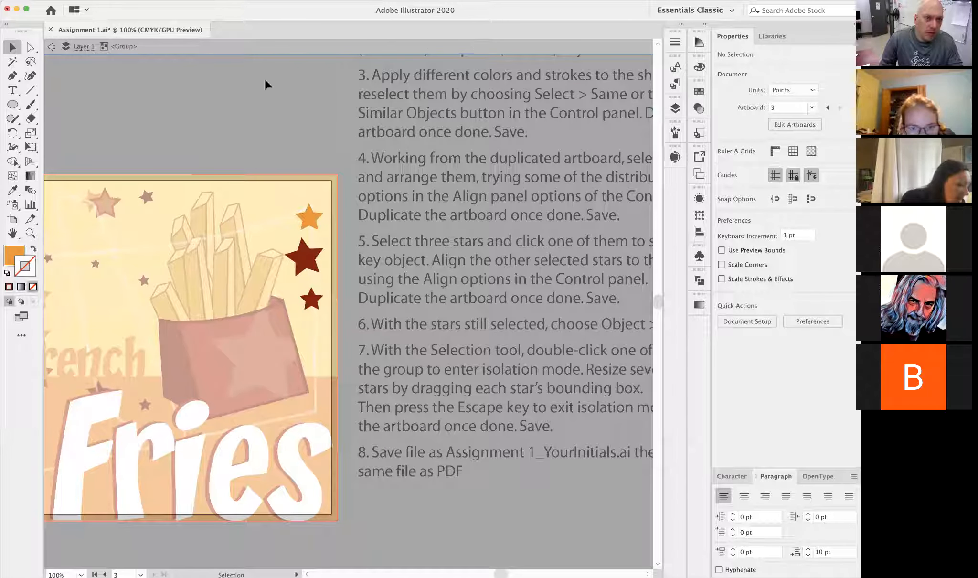
{"action": "left_click", "coordinate": [307, 222]}
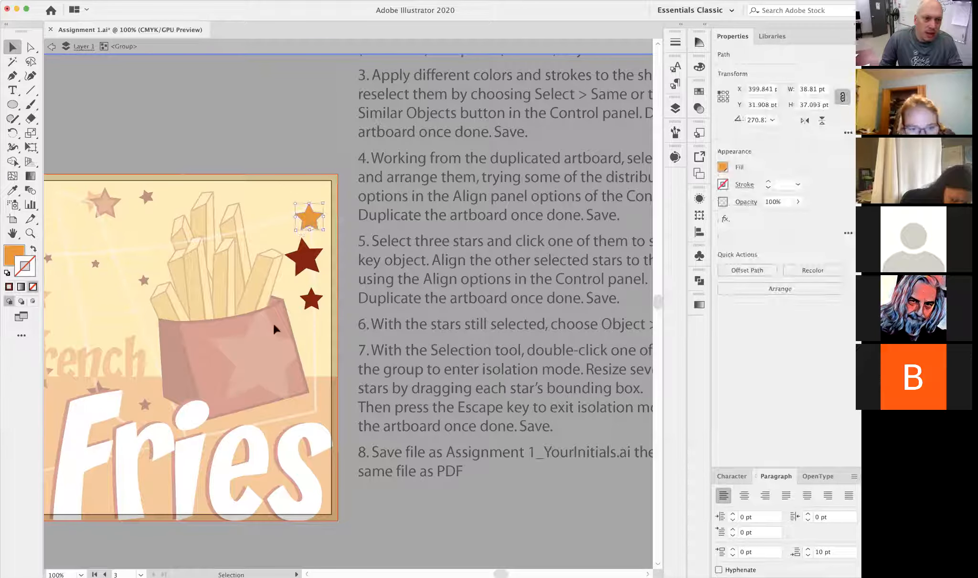
{"action": "left_click_drag", "start_coordinate": [313, 219], "coordinate": [304, 191]}
{"action": "left_click_drag", "start_coordinate": [308, 234], "coordinate": [321, 211]}
{"action": "left_click_drag", "start_coordinate": [309, 297], "coordinate": [320, 342]}
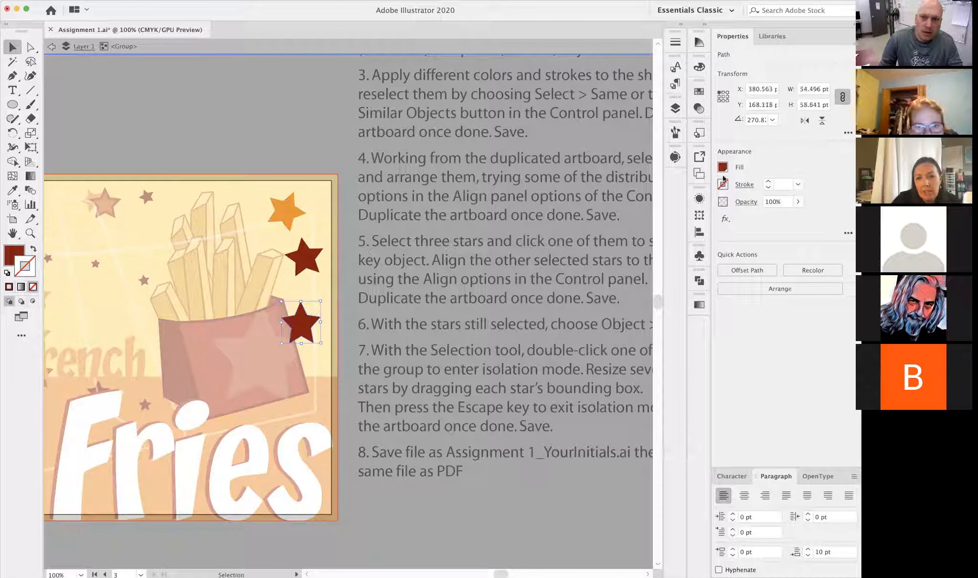
- Fill the lowest star with the light yellow swatch, exit isolation mode, and select the whole star group briefly before deselecting it
{"action": "left_click", "coordinate": [723, 168]}
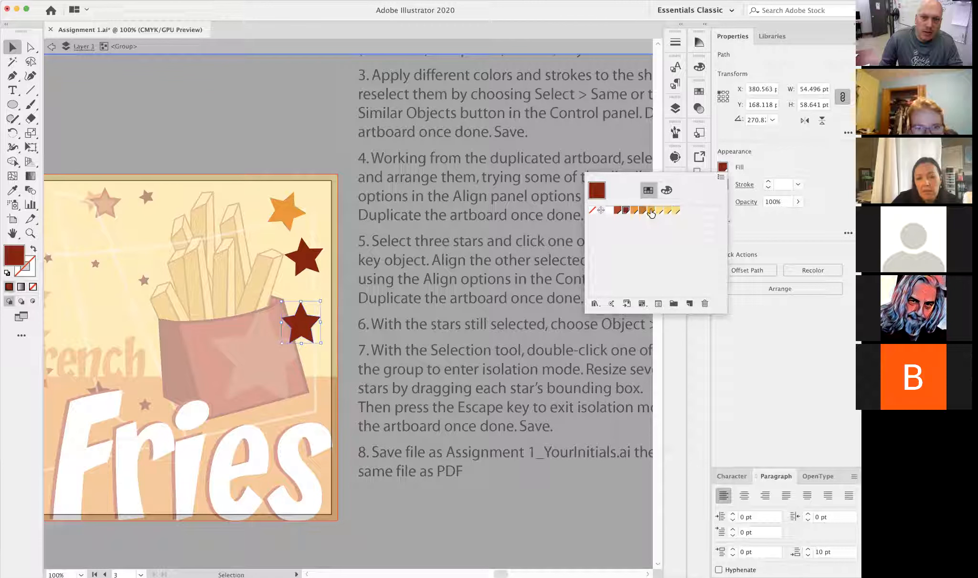
{"action": "left_click", "coordinate": [667, 210]}
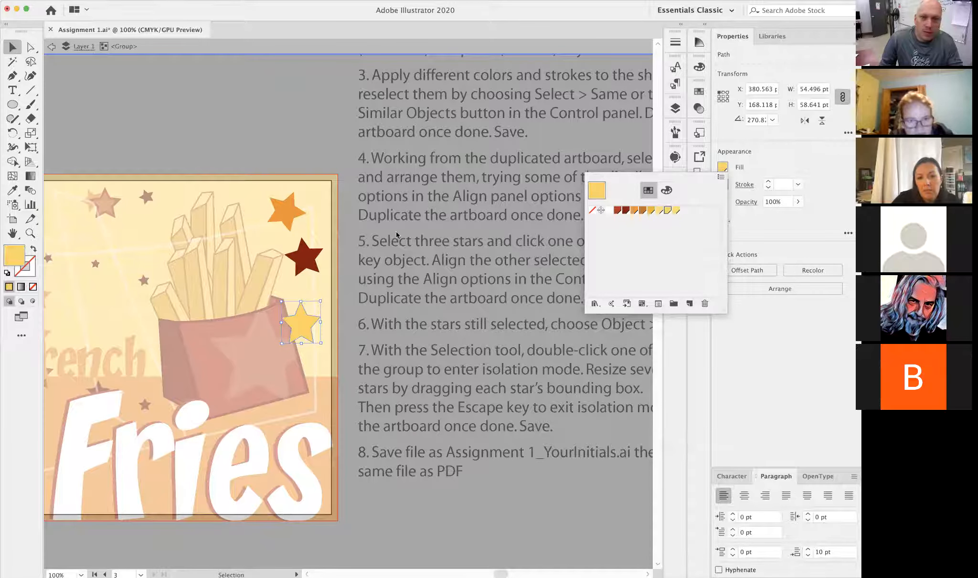
{"action": "left_click", "coordinate": [304, 119]}
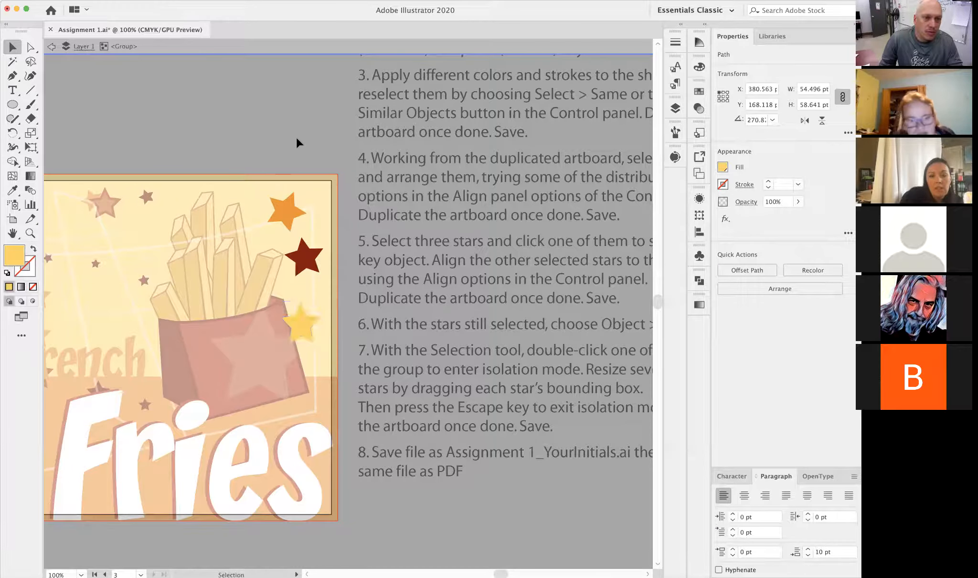
{"action": "key", "text": "Escape"}
{"action": "left_click", "coordinate": [310, 329]}
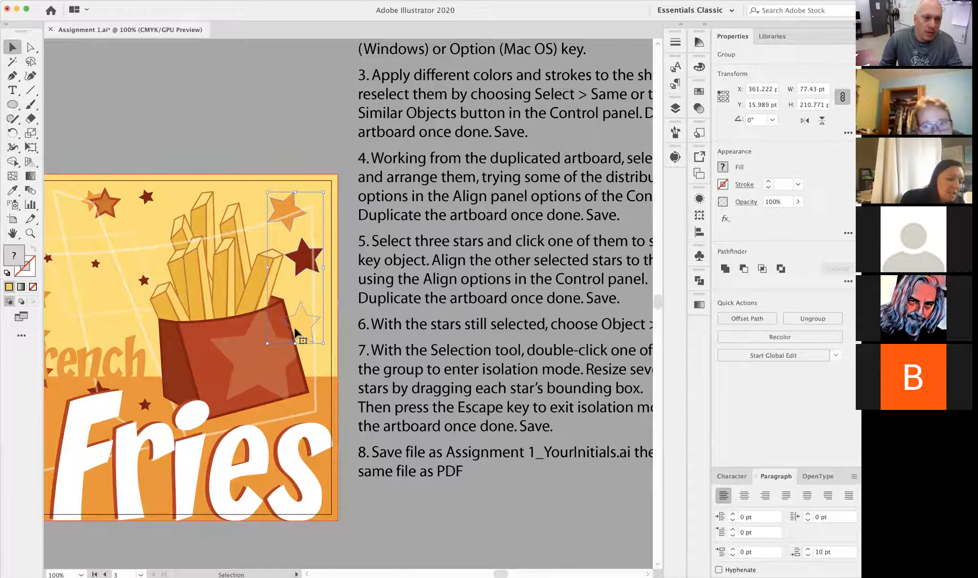
{"action": "left_click_drag", "start_coordinate": [453, 362], "coordinate": [341, 346]}
{"action": "left_click", "coordinate": [387, 429]}
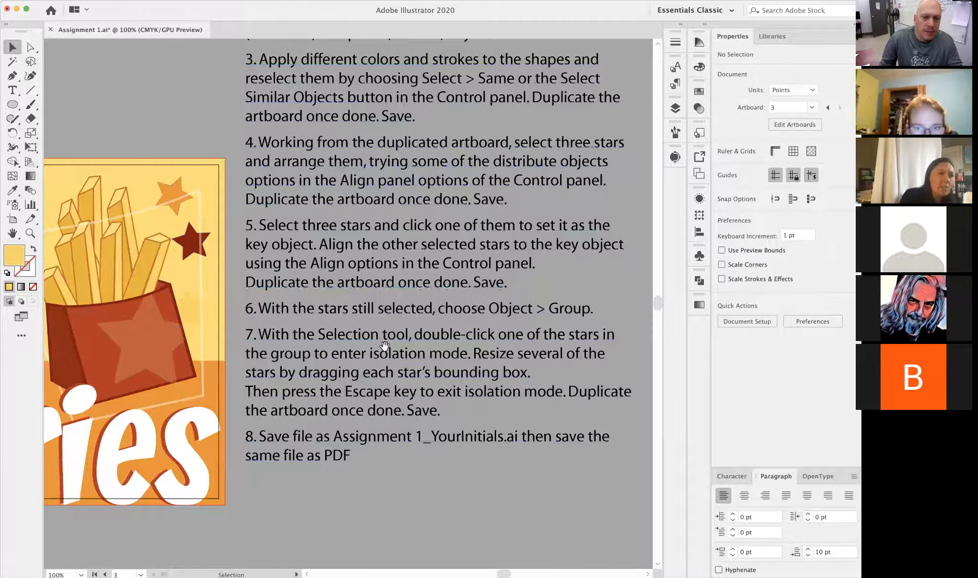
- Try moving the separate pieces of the rightmost fry on their own, and undo the move
{"action": "key", "text": "super+minus"}
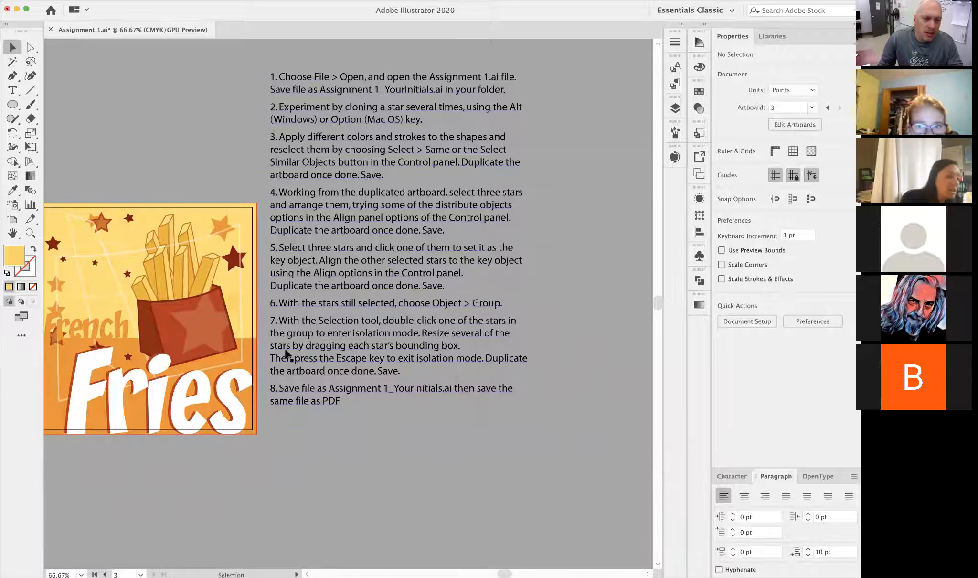
{"action": "left_click_drag", "start_coordinate": [311, 368], "coordinate": [436, 373]}
{"action": "left_click_drag", "start_coordinate": [366, 430], "coordinate": [307, 407]}
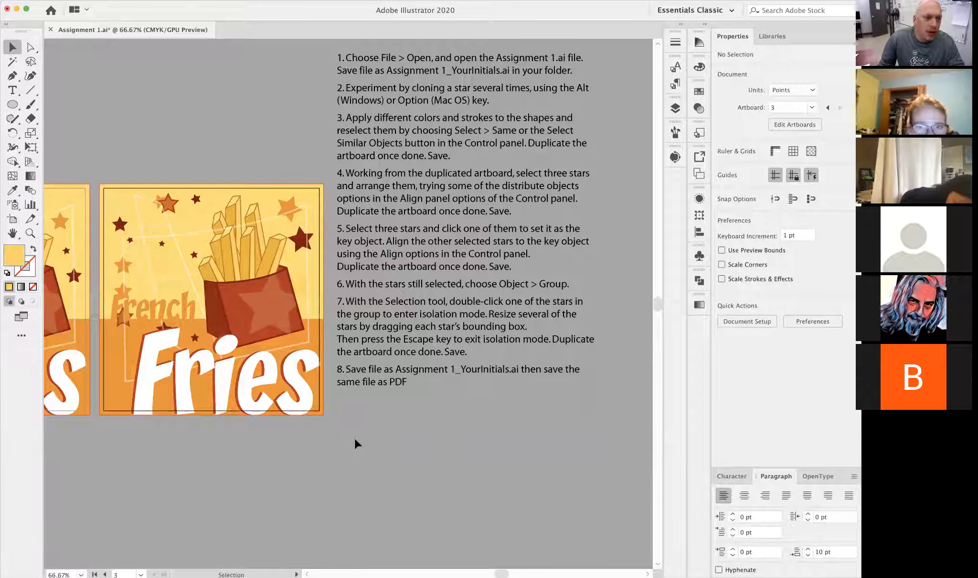
{"action": "left_click", "coordinate": [272, 257]}
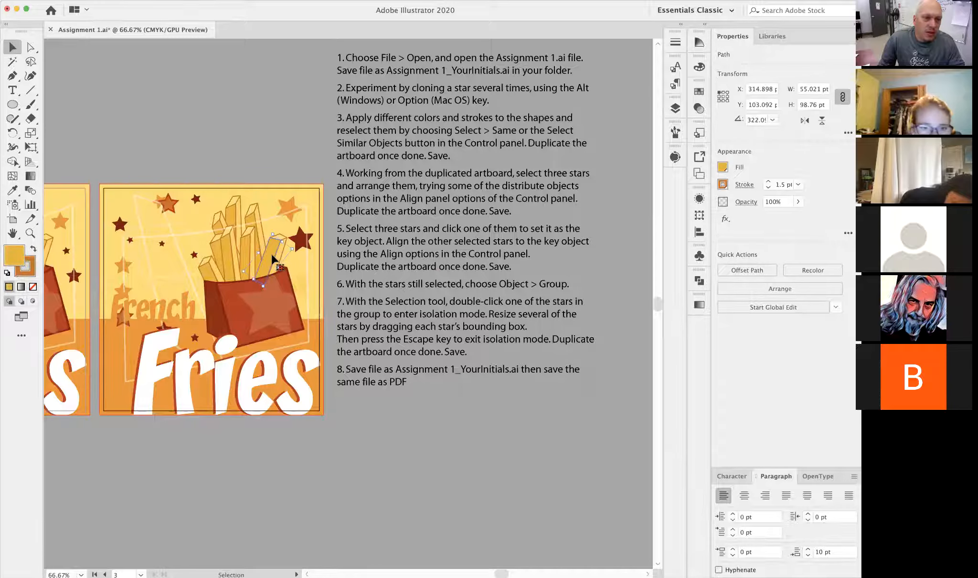
{"action": "scroll", "coordinate": [272, 258], "scroll_direction": "up", "scroll_amount": 5}
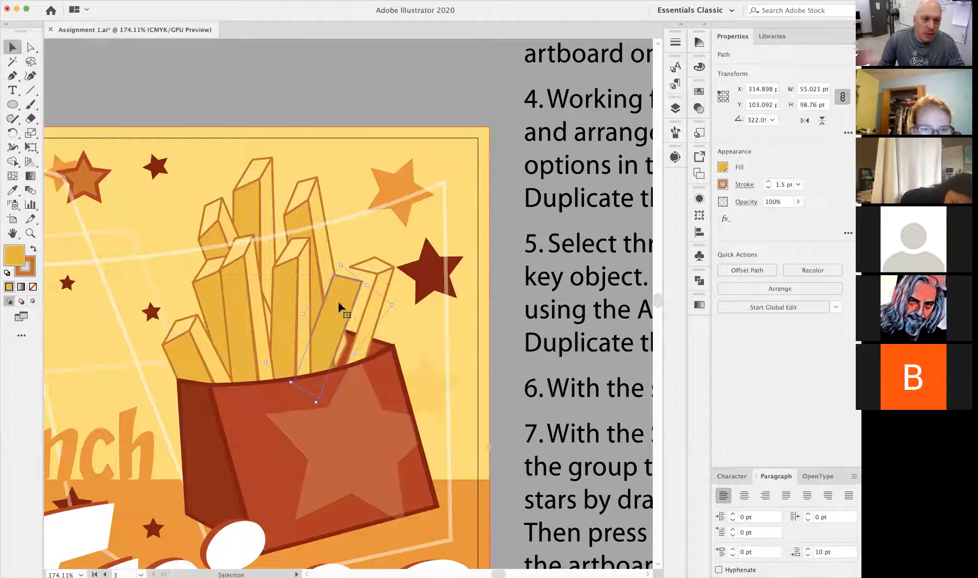
{"action": "left_click_drag", "start_coordinate": [371, 262], "coordinate": [375, 245]}
{"action": "key", "text": "super+z"}
- Try moving the clip group with the pale star on the front of the fries carton, and undo the move
{"action": "left_click", "coordinate": [411, 430]}
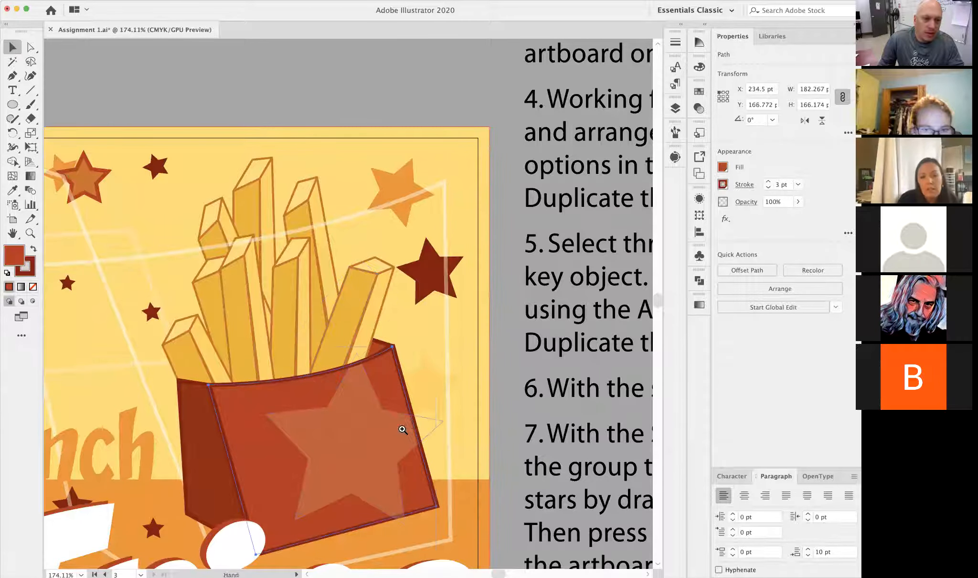
{"action": "left_click", "coordinate": [400, 414], "text": "super"}
{"action": "left_click", "coordinate": [357, 349], "text": "super"}
{"action": "left_click", "coordinate": [340, 297], "text": "alt+super"}
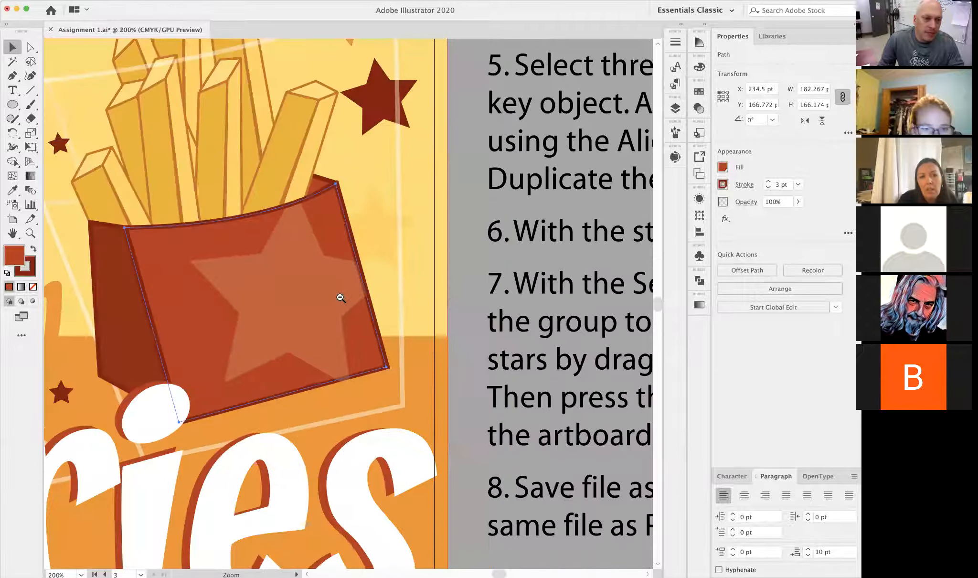
{"action": "left_click", "coordinate": [350, 303], "text": "alt+super"}
{"action": "left_click", "coordinate": [349, 303]}
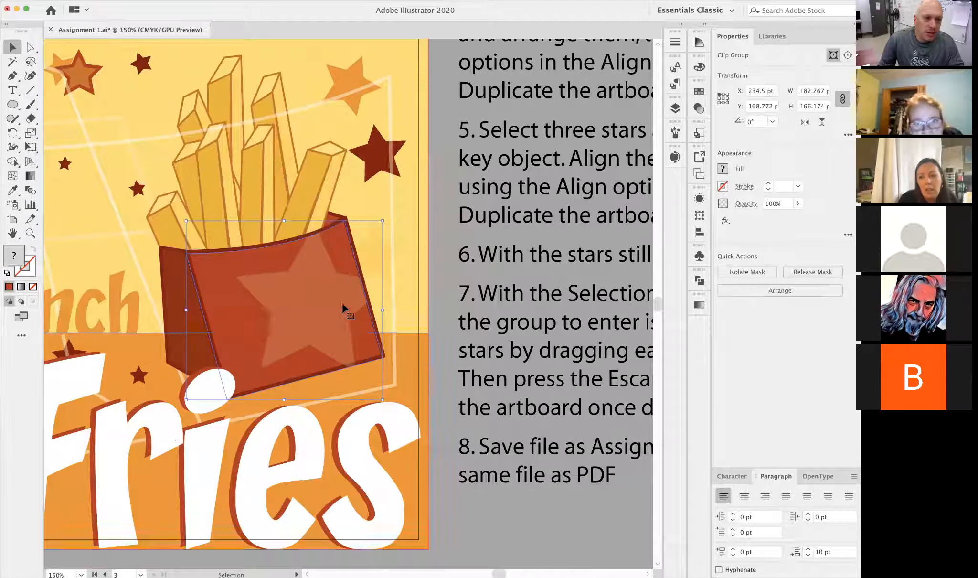
{"action": "left_click_drag", "start_coordinate": [320, 315], "coordinate": [346, 343]}
{"action": "key", "text": "super+z"}
{"action": "key", "text": "super+z"}
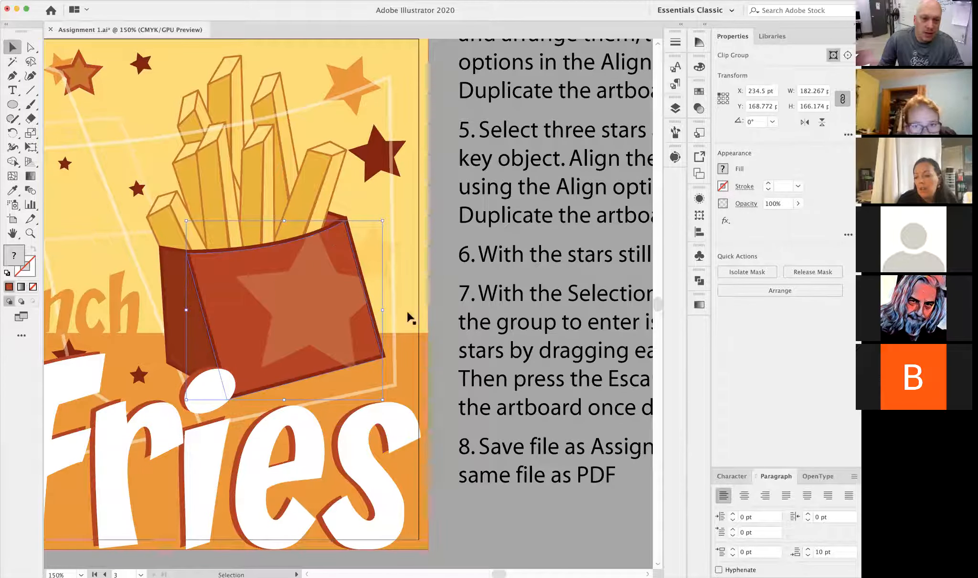
- Isolate the clip group on the fries carton and set its large star's opacity to 70%
{"action": "double_click", "coordinate": [328, 308]}
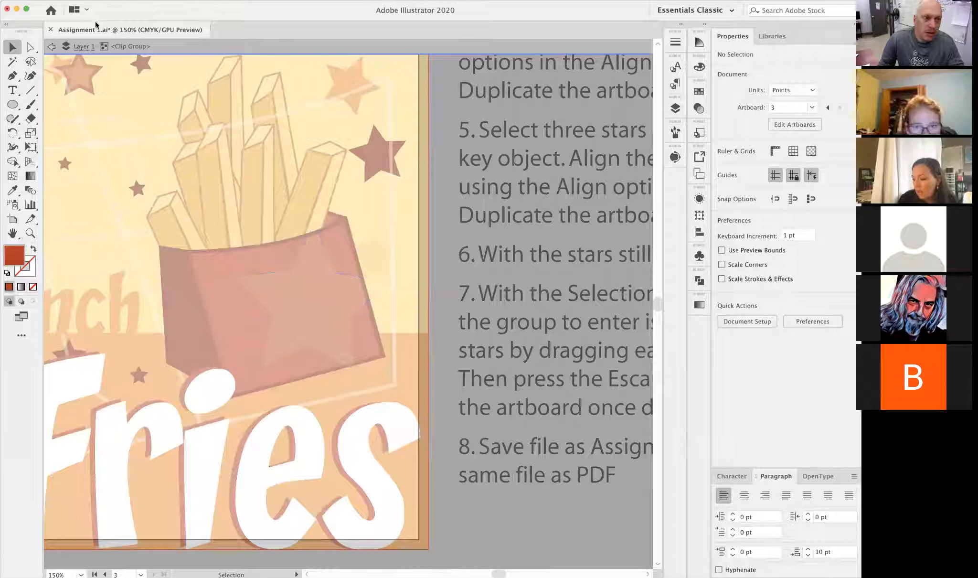
{"action": "left_click", "coordinate": [304, 311]}
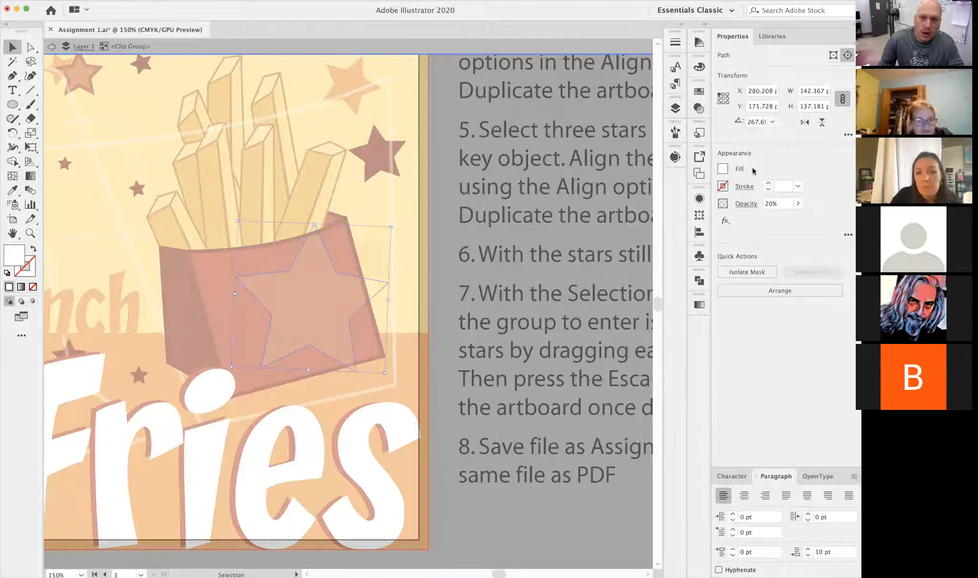
{"action": "left_click", "coordinate": [798, 204]}
{"action": "left_click_drag", "start_coordinate": [775, 220], "coordinate": [783, 217]}
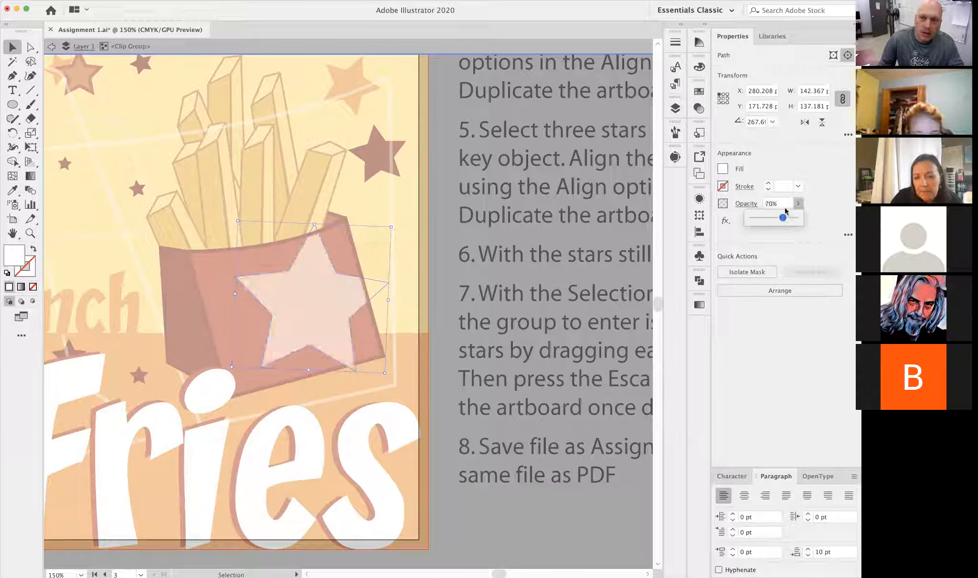
- Fill the carton's large star with the yellow swatch, and exit isolation mode
{"action": "left_click", "coordinate": [722, 168]}
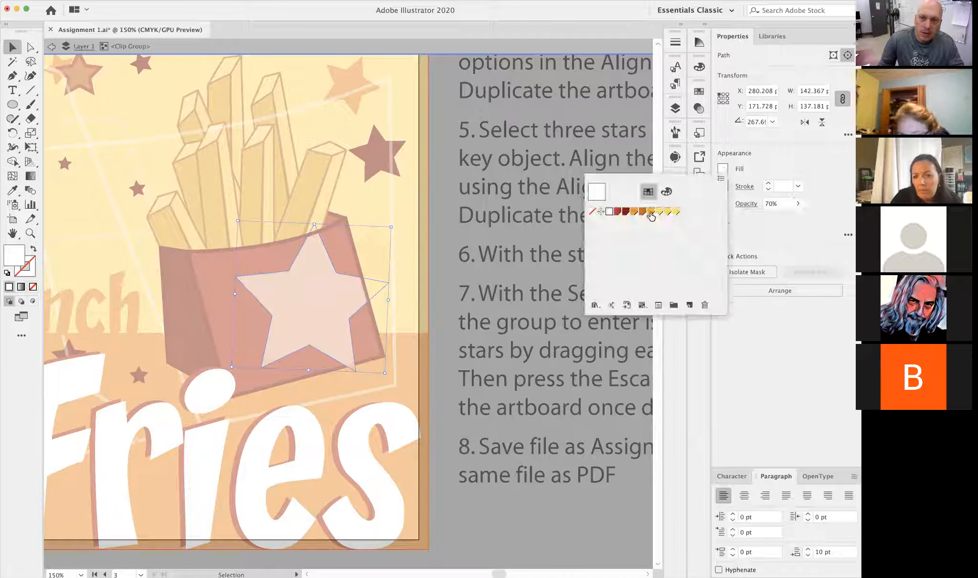
{"action": "left_click", "coordinate": [665, 216]}
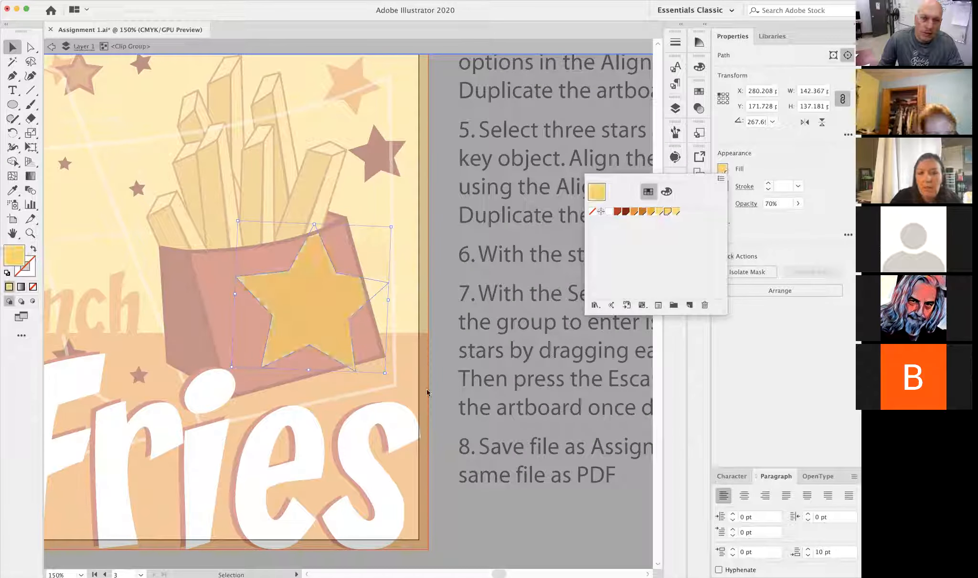
{"action": "left_click", "coordinate": [438, 422]}
{"action": "double_click", "coordinate": [440, 422]}
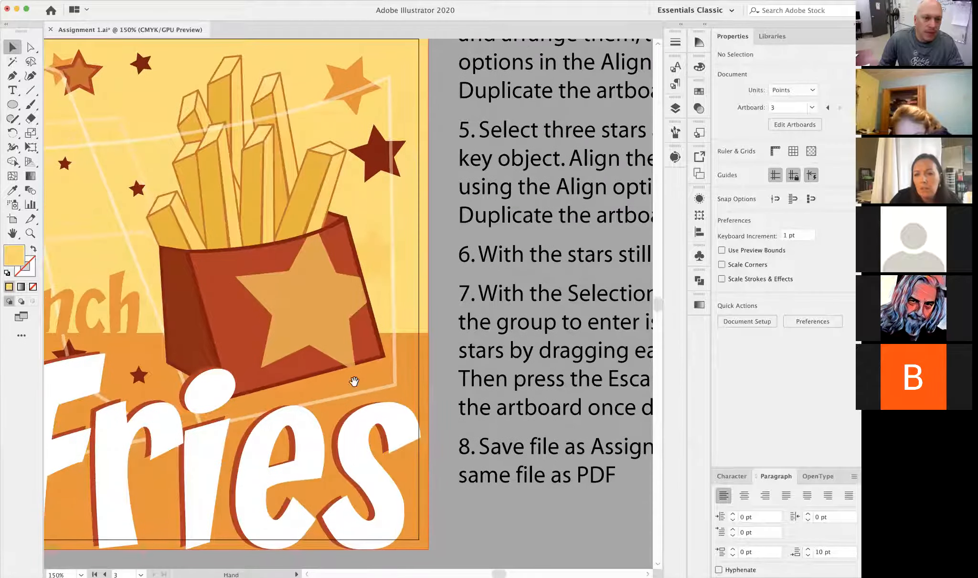
- Select the orange rectangle behind the Fries lettering on the third artboard and convert its spot colour fill to CMYK
{"action": "scroll", "coordinate": [378, 377], "scroll_direction": "left", "scroll_amount": 3}
{"action": "left_click", "coordinate": [389, 374], "text": "alt"}
{"action": "left_click", "coordinate": [316, 366], "text": "alt"}
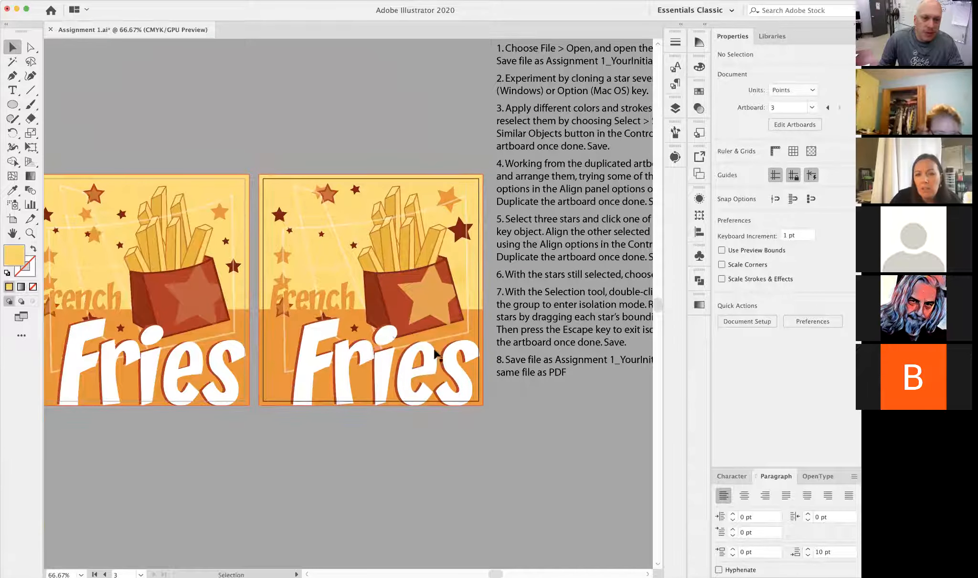
{"action": "left_click", "coordinate": [399, 379]}
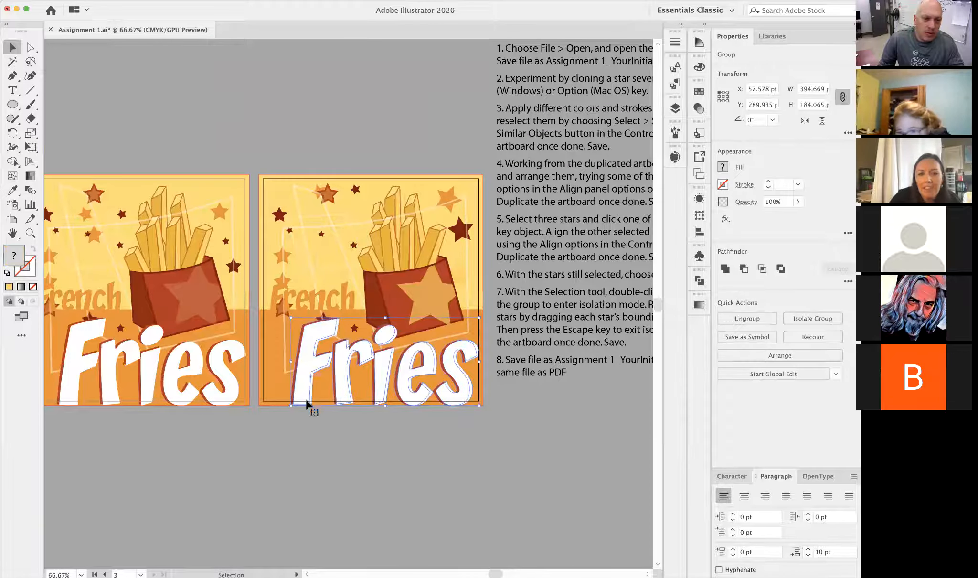
{"action": "scroll", "coordinate": [334, 419], "scroll_direction": "right", "scroll_amount": 2}
{"action": "scroll", "coordinate": [334, 419], "scroll_direction": "up", "scroll_amount": 1}
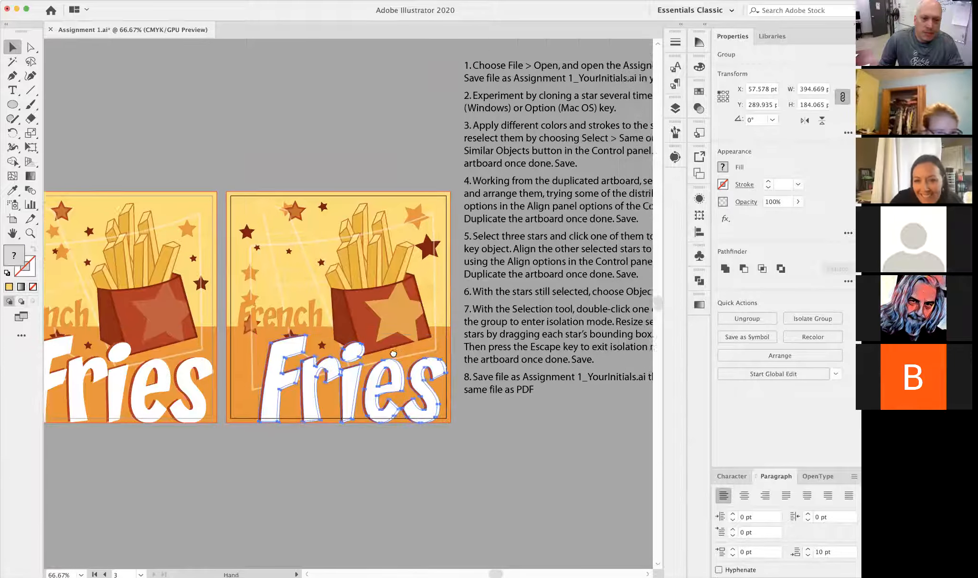
{"action": "left_click", "coordinate": [229, 391]}
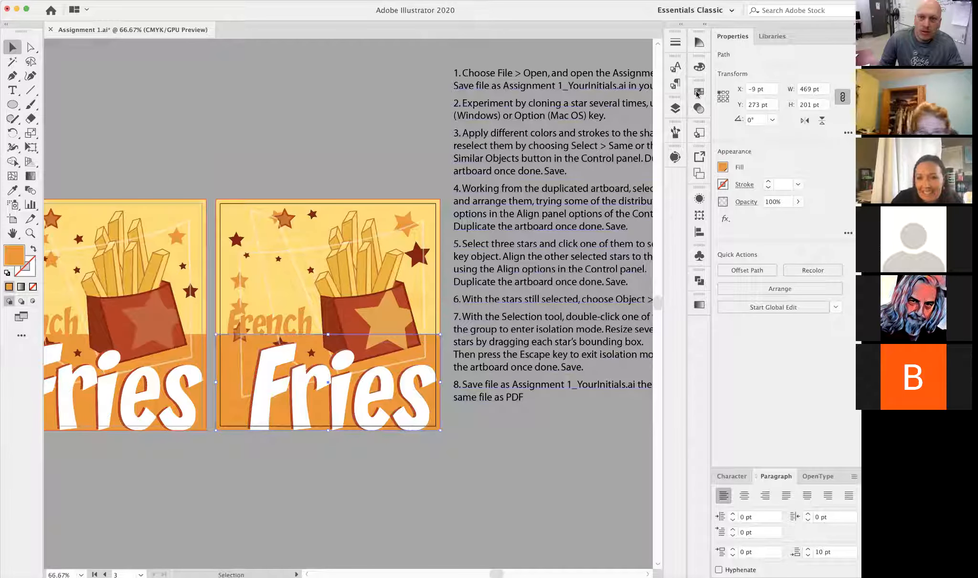
{"action": "left_click", "coordinate": [698, 69]}
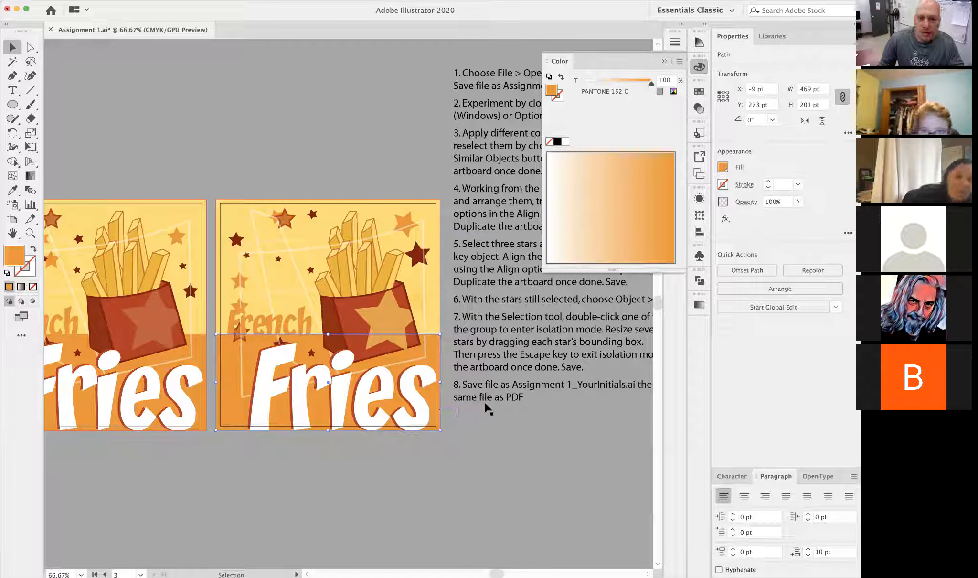
{"action": "left_click", "coordinate": [674, 92]}
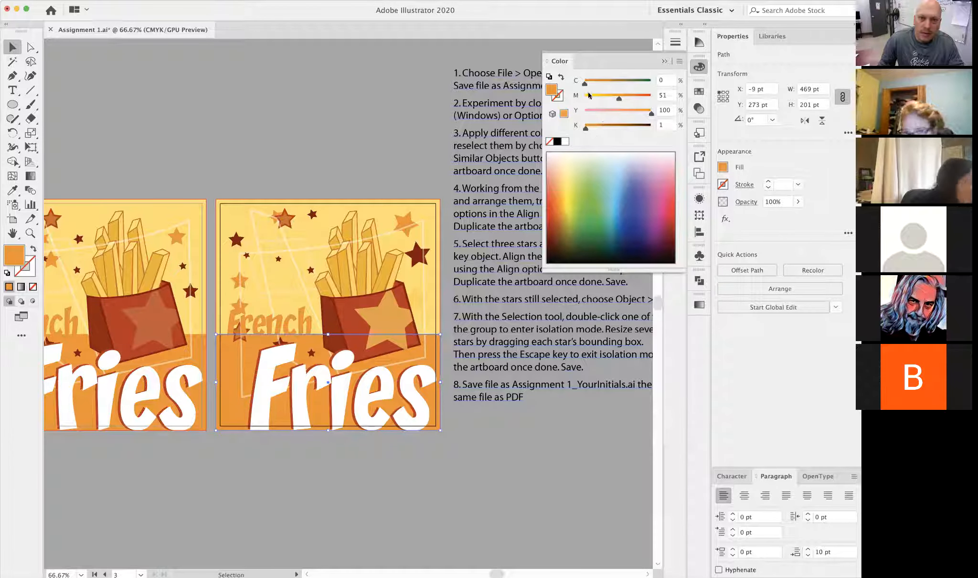
- Recolour the lower background rectangle purple with C 53, M 78, Y 22, K 1, and deselect it
{"action": "left_click", "coordinate": [599, 111]}
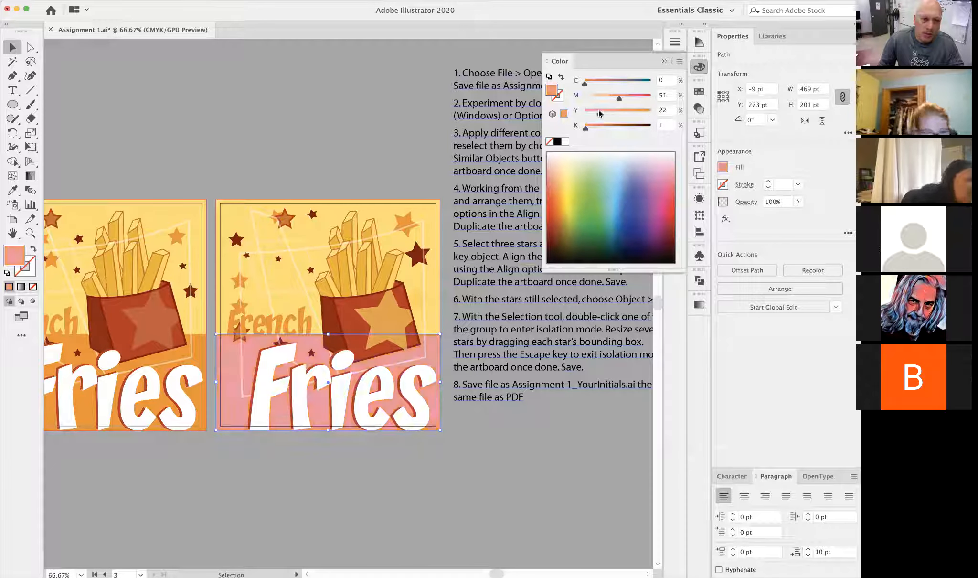
{"action": "left_click", "coordinate": [636, 98]}
{"action": "left_click", "coordinate": [618, 82]}
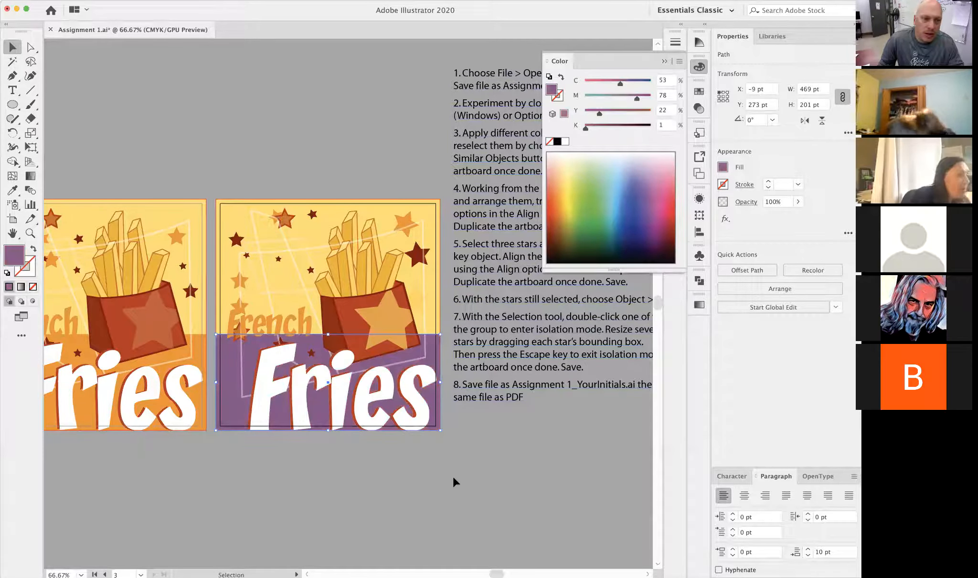
{"action": "left_click", "coordinate": [454, 478]}
- Convert the yellow upper background's fill to CMYK and recolour it light blue, with about C 59, M 0, Y 3, K 0
{"action": "left_click", "coordinate": [316, 226]}
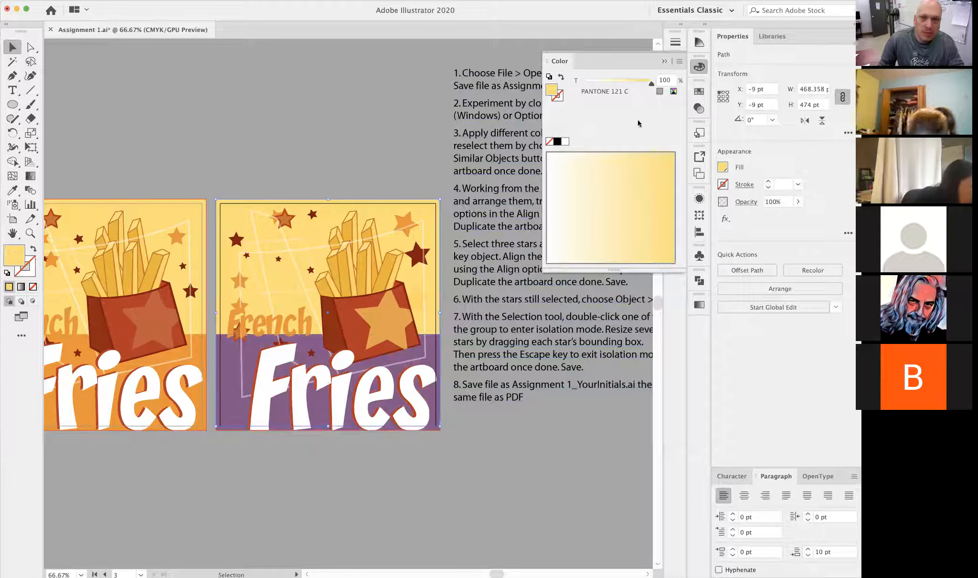
{"action": "left_click", "coordinate": [673, 92]}
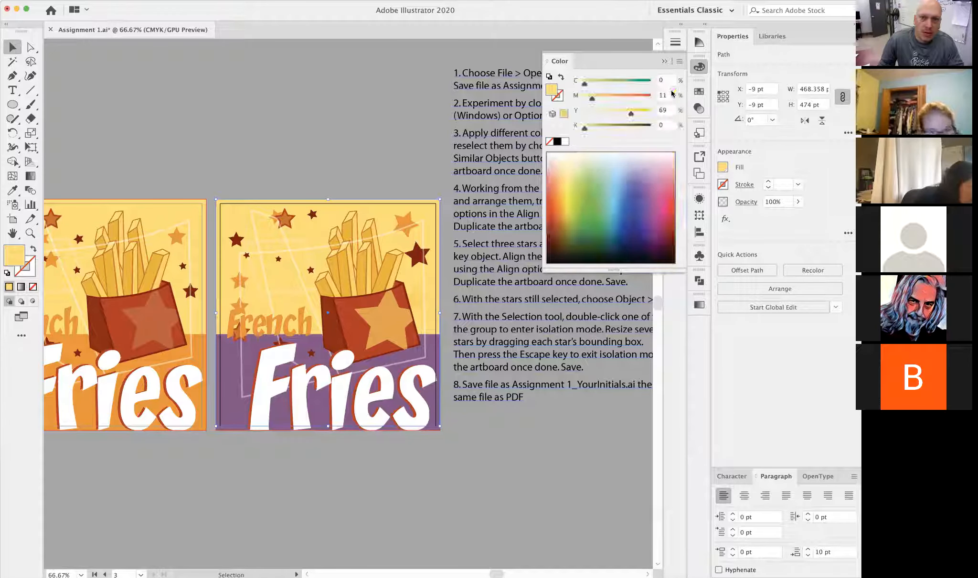
{"action": "left_click", "coordinate": [564, 197]}
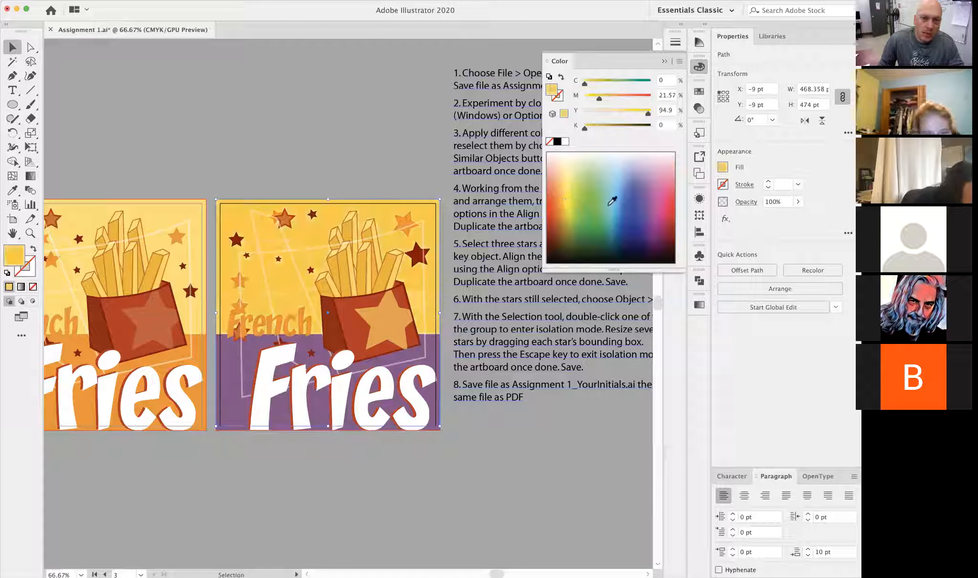
{"action": "left_click", "coordinate": [655, 197]}
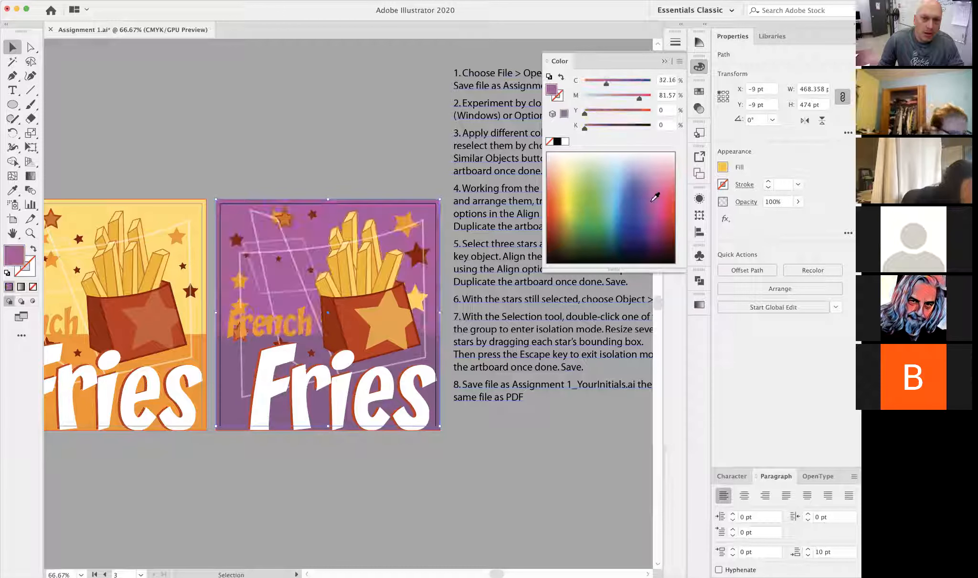
{"action": "left_click", "coordinate": [620, 199]}
{"action": "left_click", "coordinate": [462, 446]}
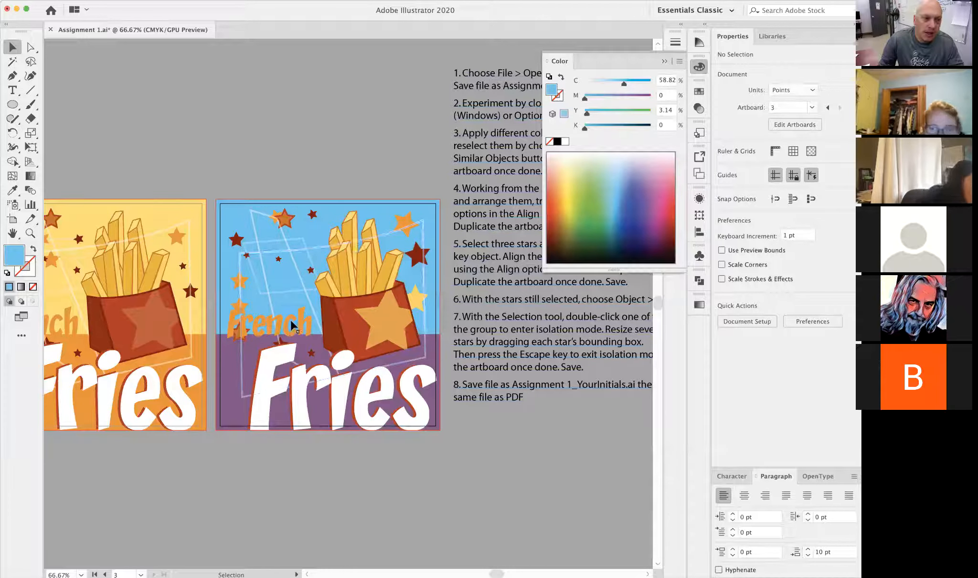
{"action": "left_click", "coordinate": [664, 61]}
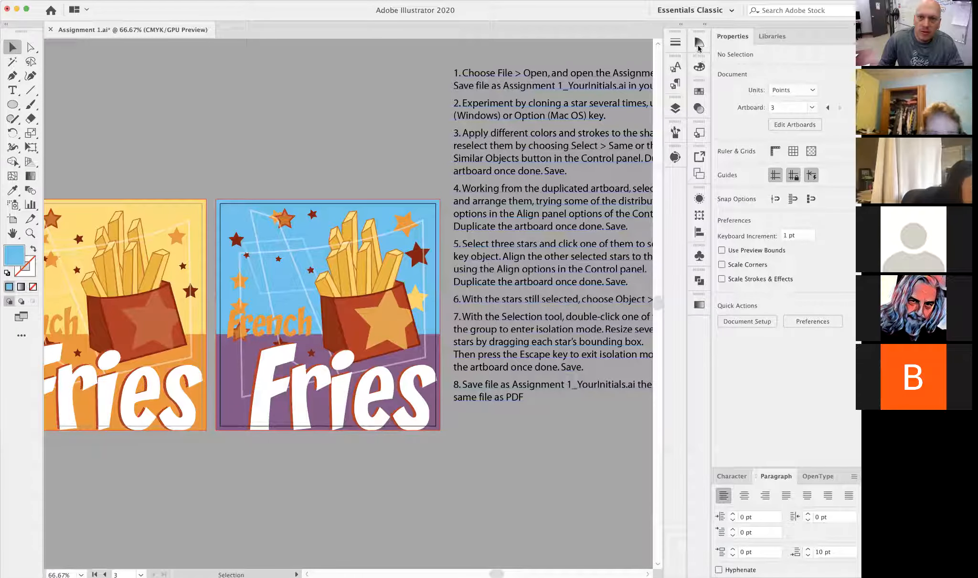
- Look over the gradient settings and the list of panels that can be shown
{"action": "left_click", "coordinate": [699, 43]}
{"action": "left_click", "coordinate": [698, 44]}
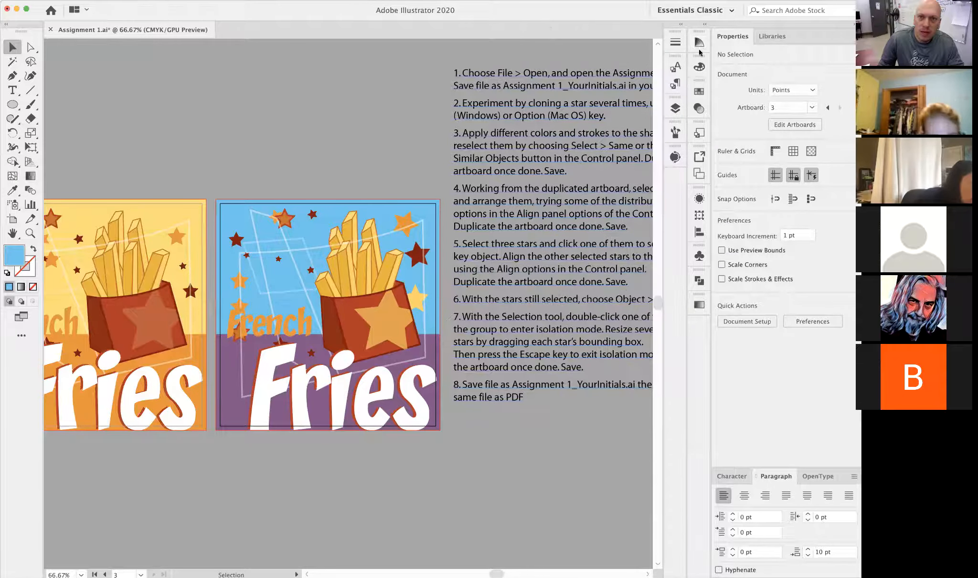
{"action": "left_click", "coordinate": [700, 306]}
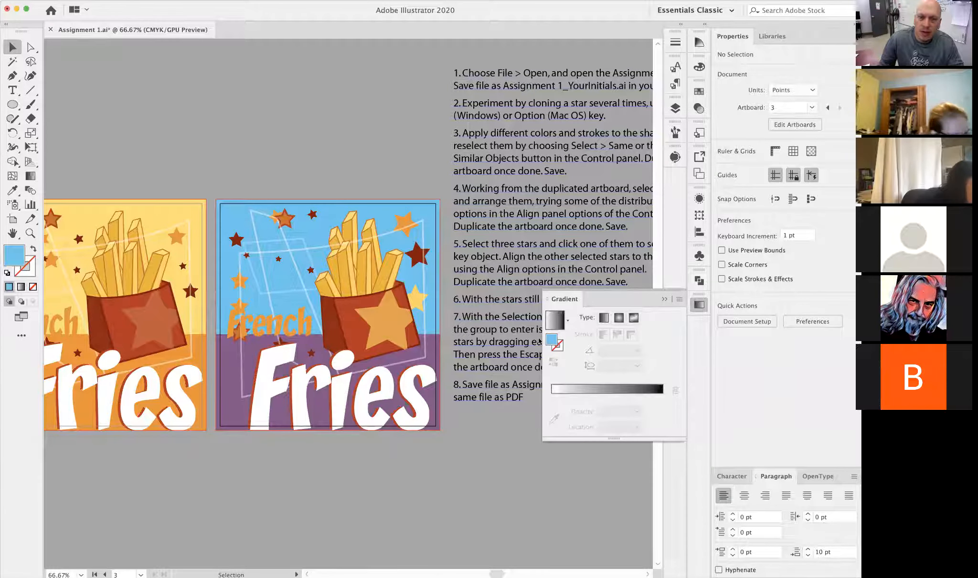
{"action": "left_click", "coordinate": [664, 299]}
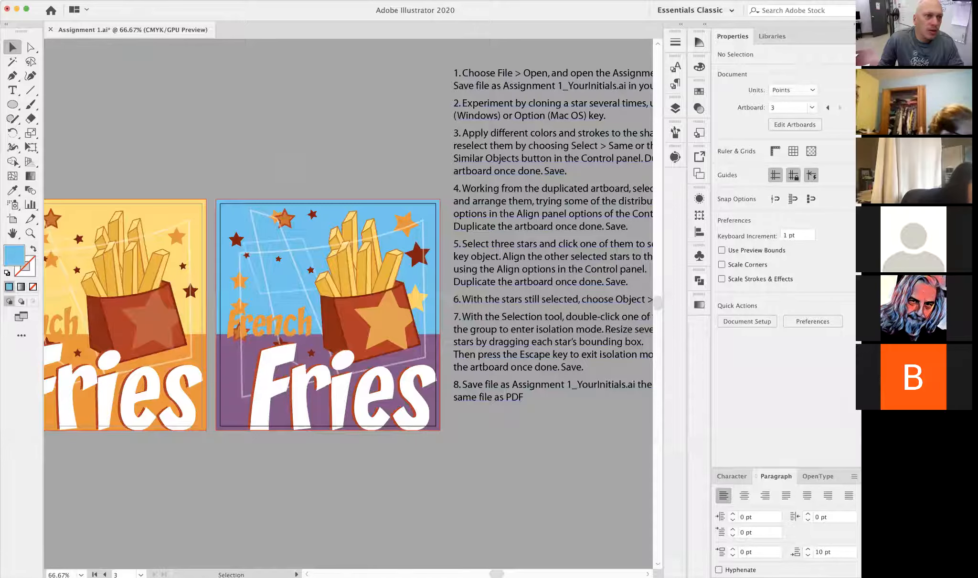
{"action": "left_click", "coordinate": [222, 1]}
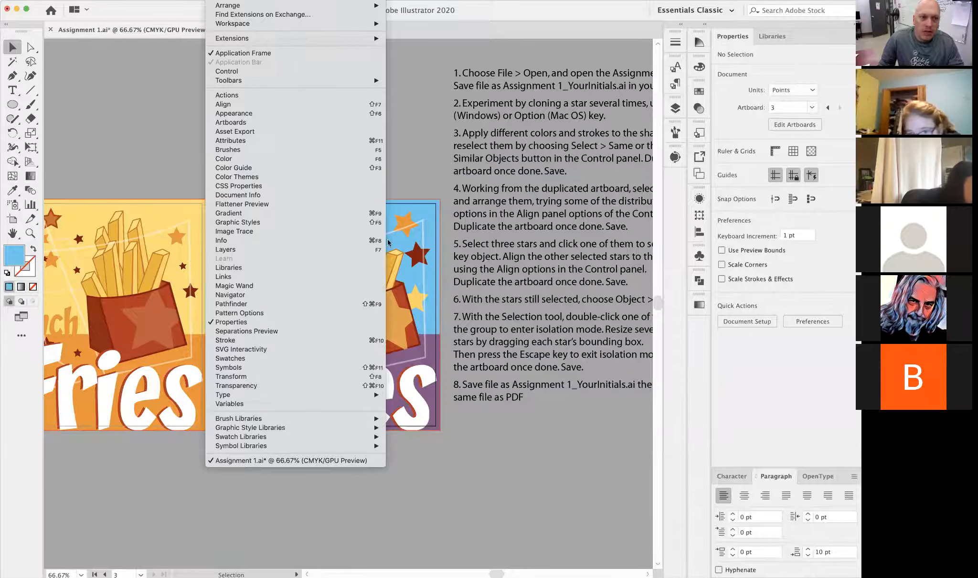
{"action": "left_click", "coordinate": [414, 165]}
- Try enlarging the light blue background rectangle beyond the artboard's upper corner, and undo the change
{"action": "left_click_drag", "start_coordinate": [493, 445], "coordinate": [432, 440]}
{"action": "key", "text": "super+alt+space"}
{"action": "left_click", "coordinate": [343, 354]}
{"action": "left_click_drag", "start_coordinate": [421, 354], "coordinate": [386, 355]}
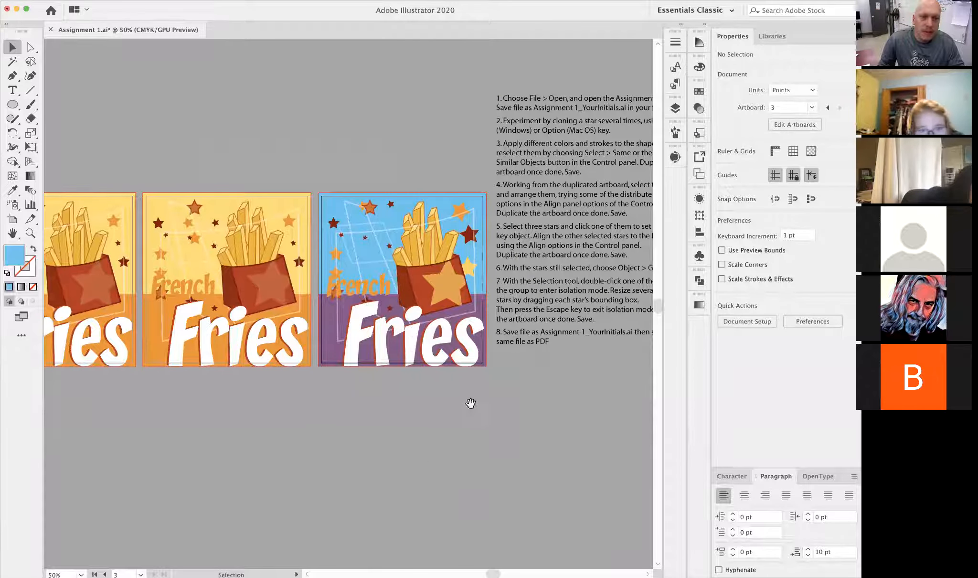
{"action": "left_click_drag", "start_coordinate": [470, 404], "coordinate": [426, 404]}
{"action": "left_click_drag", "start_coordinate": [476, 342], "coordinate": [421, 392]}
{"action": "left_click", "coordinate": [415, 472]}
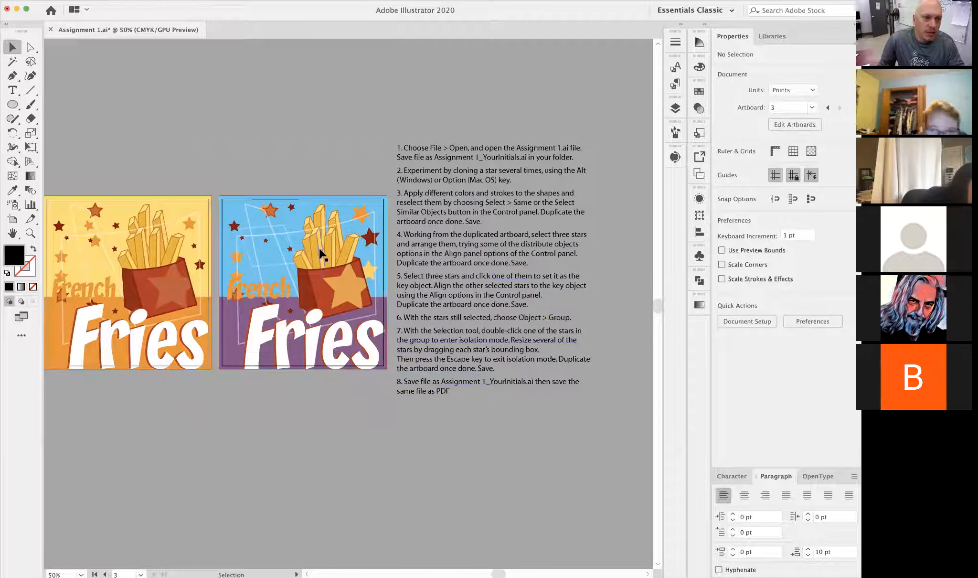
{"action": "left_click", "coordinate": [348, 203]}
{"action": "left_click_drag", "start_coordinate": [386, 196], "coordinate": [447, 80]}
{"action": "key", "text": "super+z"}
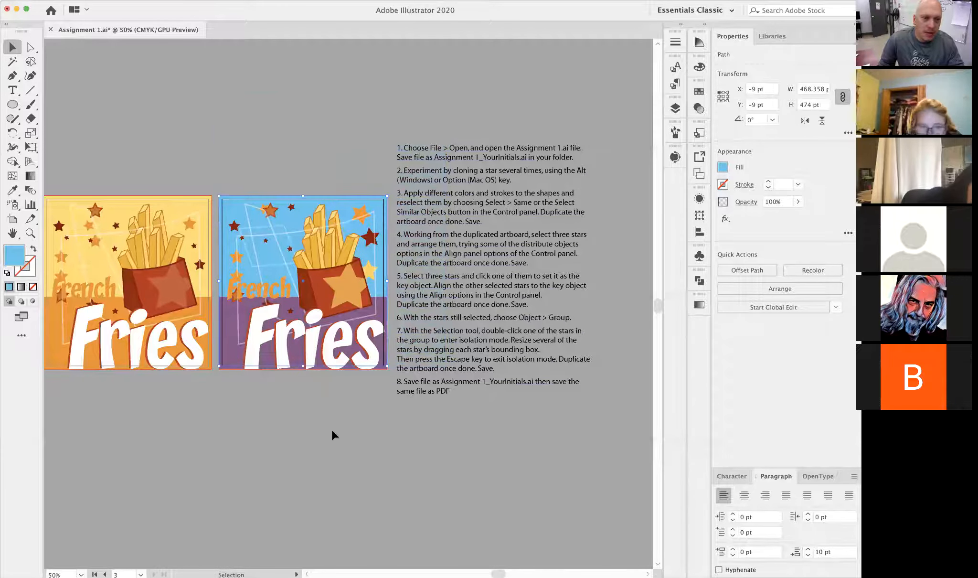
{"action": "left_click", "coordinate": [334, 435]}
- Switch the document display to Outline mode and show the recoloured poster's carton and lettering up close
{"action": "left_click", "coordinate": [193, 0]}
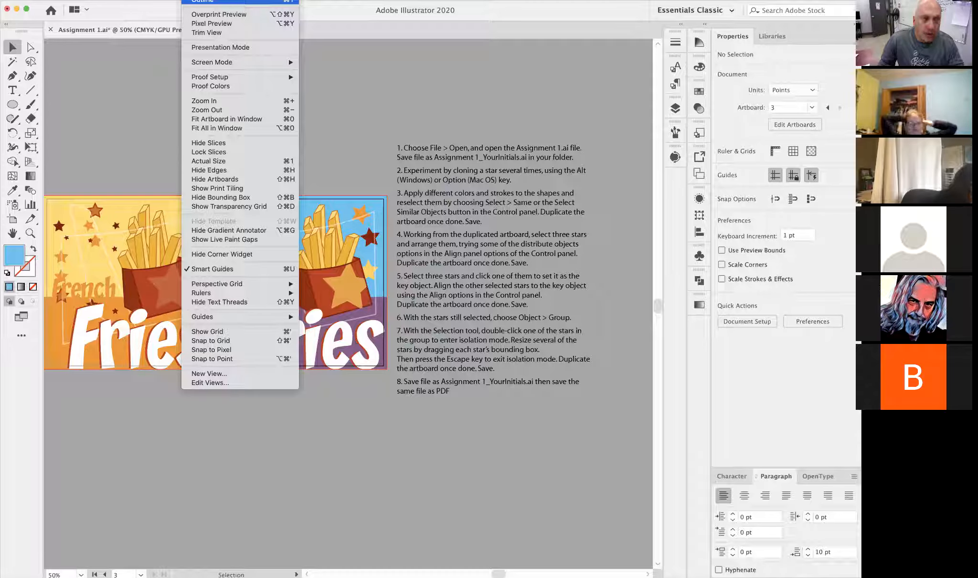
{"action": "left_click", "coordinate": [210, 1]}
{"action": "key", "text": "space"}
{"action": "left_click_drag", "start_coordinate": [334, 301], "coordinate": [538, 270]}
{"action": "key", "text": "super+space"}
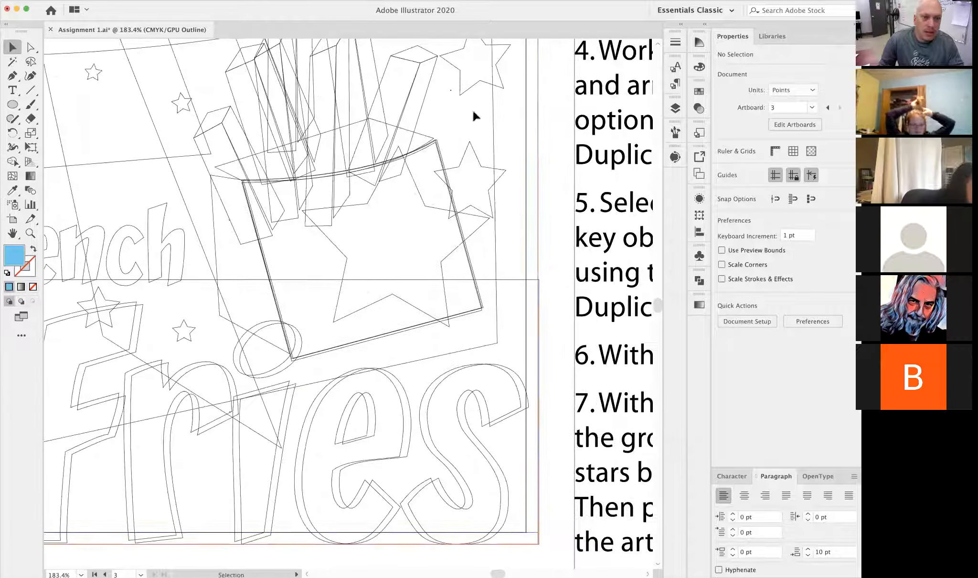
- Select the three-star group by its outline, examine the wireframe of the whole poster, and deselect everything
{"action": "left_click", "coordinate": [465, 98]}
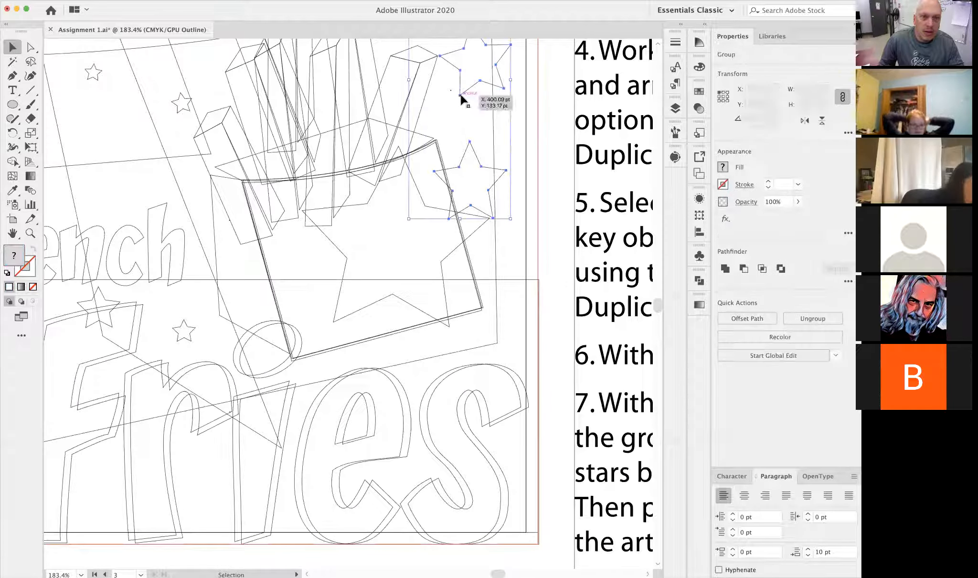
{"action": "key", "text": "space"}
{"action": "left_click_drag", "start_coordinate": [465, 99], "coordinate": [441, 344]}
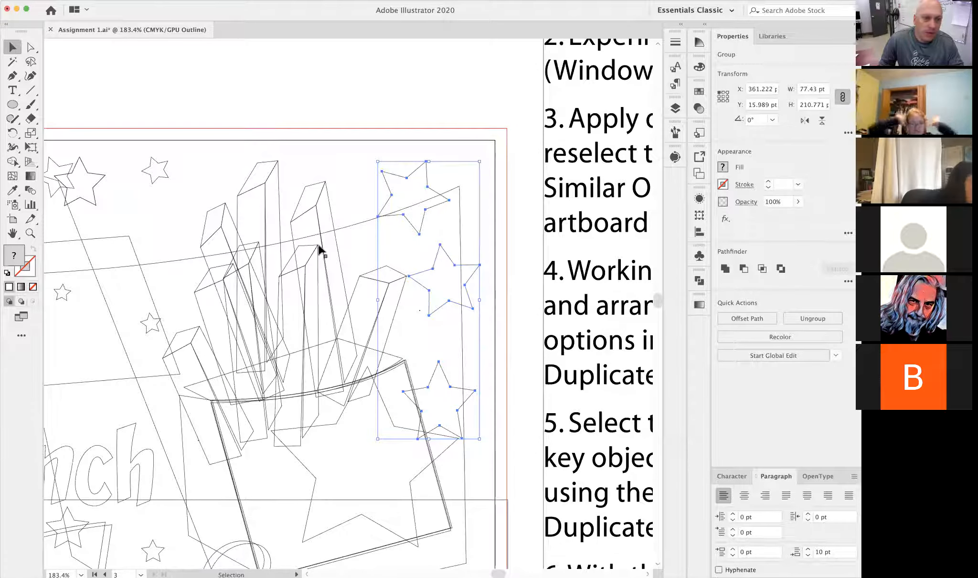
{"action": "left_click_drag", "start_coordinate": [155, 318], "coordinate": [319, 161]}
{"action": "left_click", "coordinate": [395, 325], "text": "alt+super"}
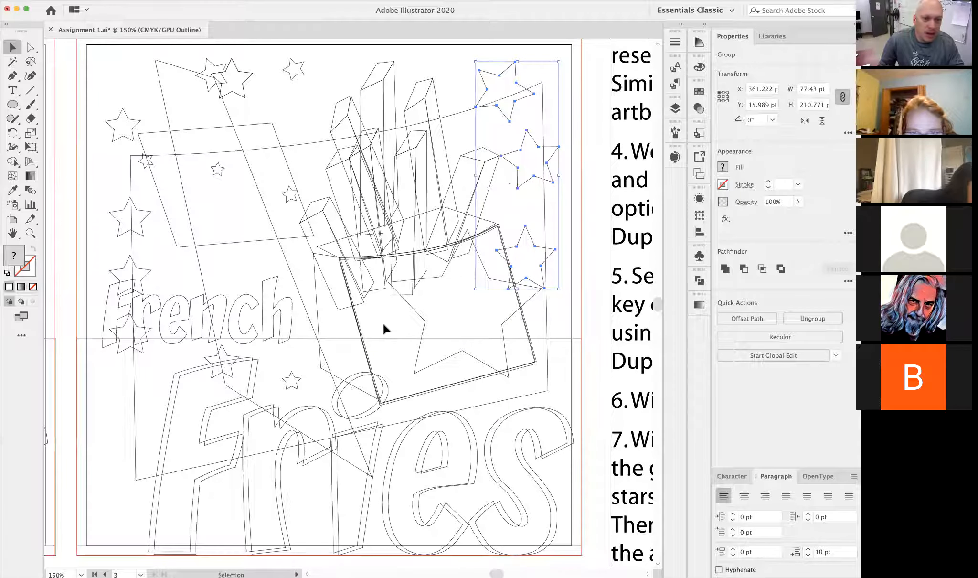
{"action": "left_click_drag", "start_coordinate": [384, 335], "coordinate": [390, 306]}
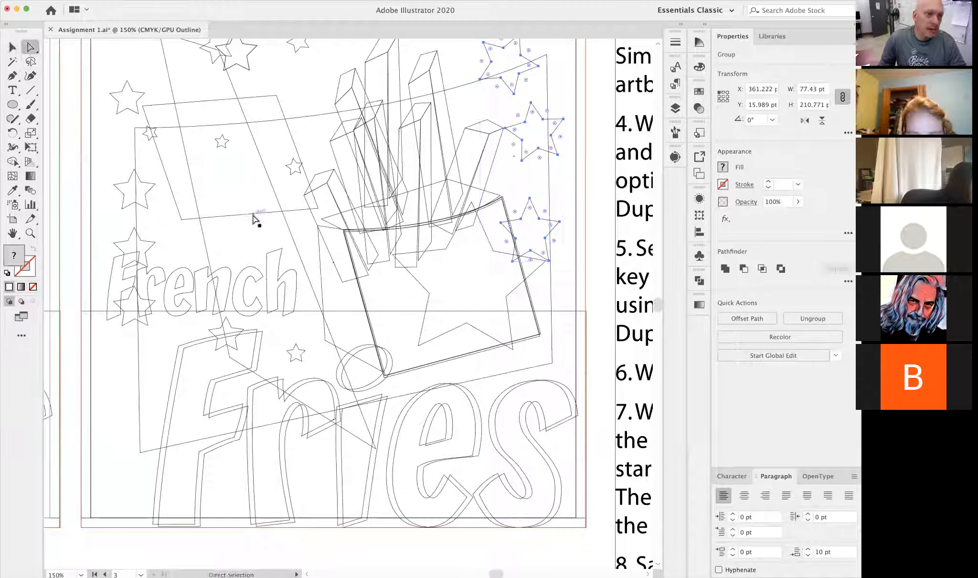
{"action": "left_click", "coordinate": [403, 248], "text": "alt+super"}
{"action": "left_click", "coordinate": [265, 305], "text": "alt+super"}
{"action": "left_click_drag", "start_coordinate": [265, 307], "coordinate": [318, 332]}
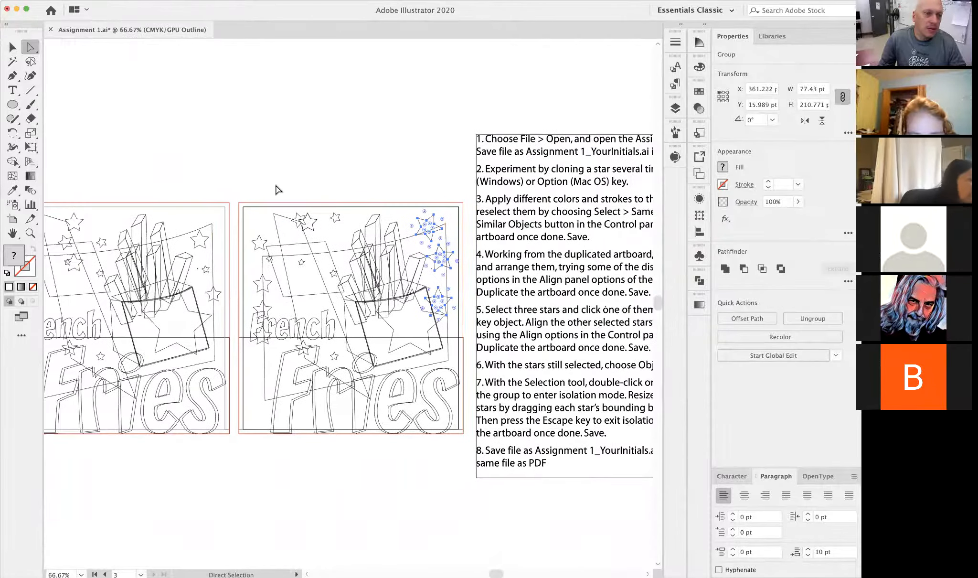
{"action": "left_click", "coordinate": [266, 161]}
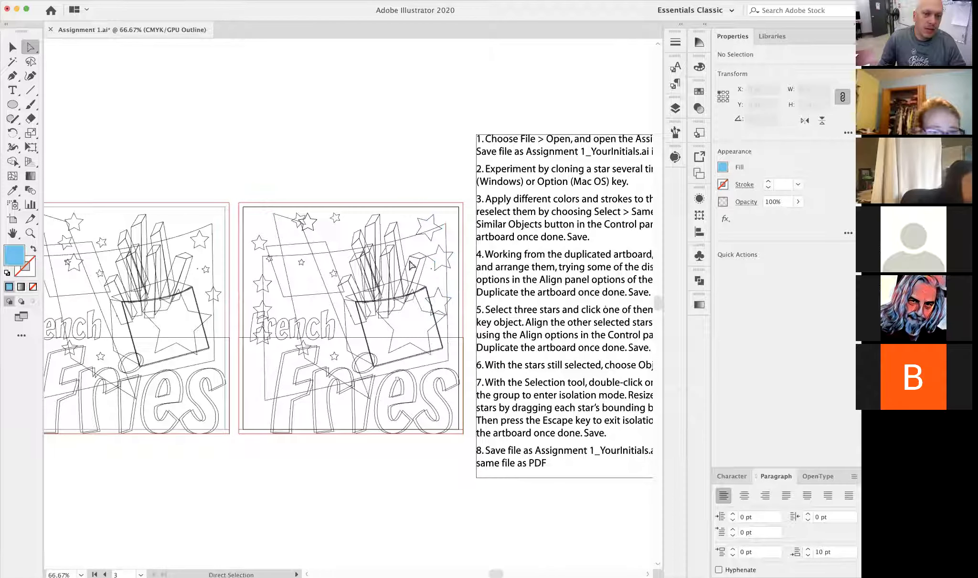
- Find the stray anchor point below the star near the poster's edge, check it in Preview and Outline mode, and delete it
{"action": "left_click", "coordinate": [430, 269]}
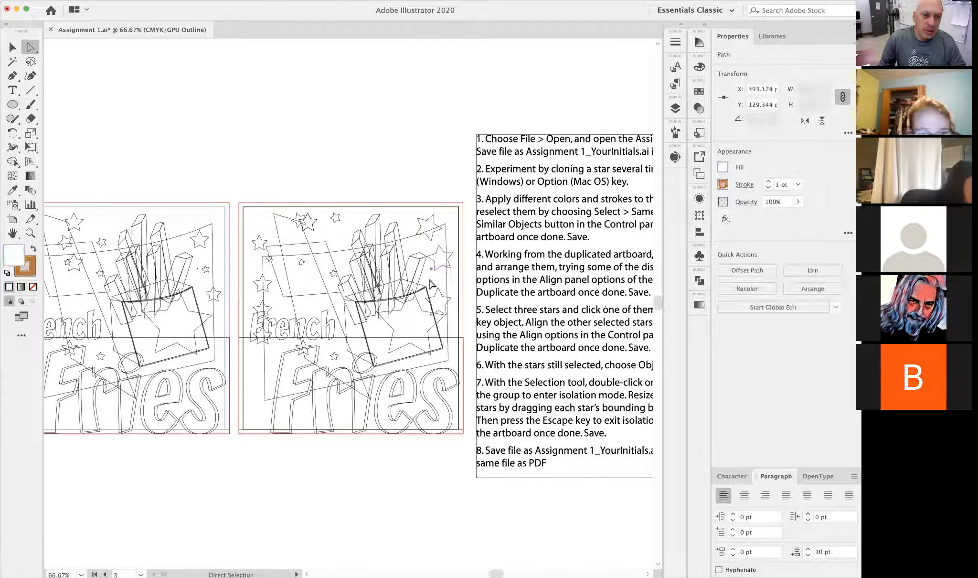
{"action": "key", "text": "space"}
{"action": "key", "text": "super+space"}
{"action": "left_click_drag", "start_coordinate": [403, 270], "coordinate": [504, 288]}
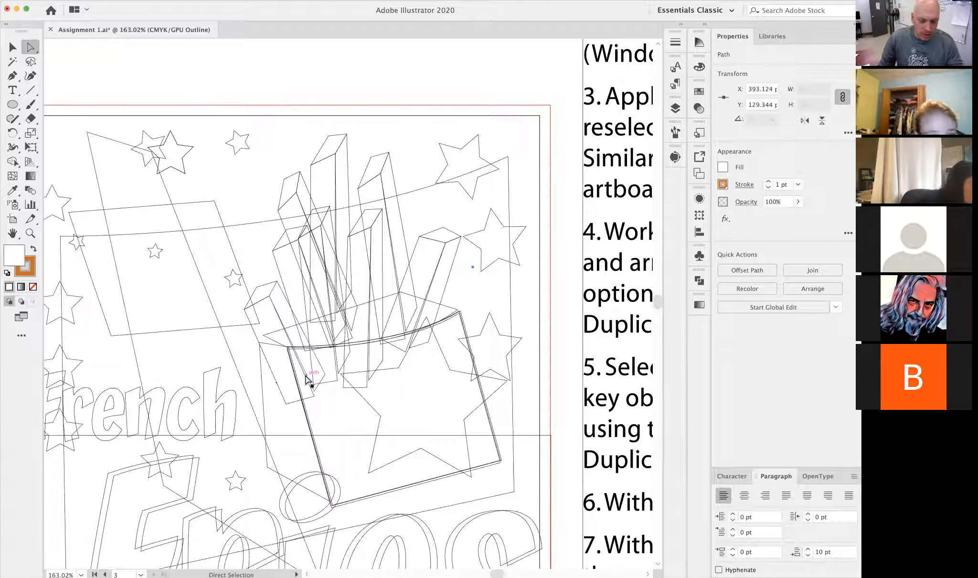
{"action": "left_click", "coordinate": [192, 0]}
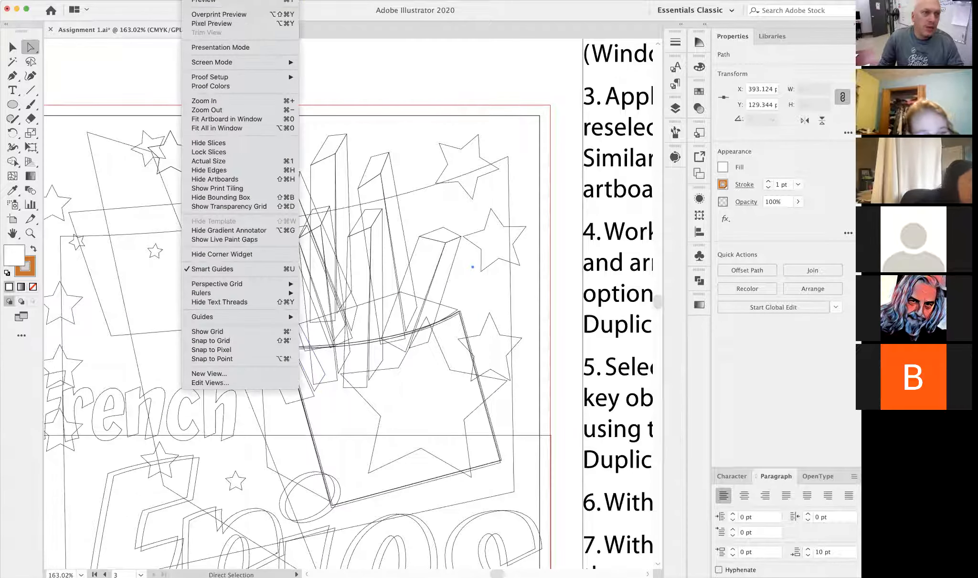
{"action": "left_click", "coordinate": [200, 2]}
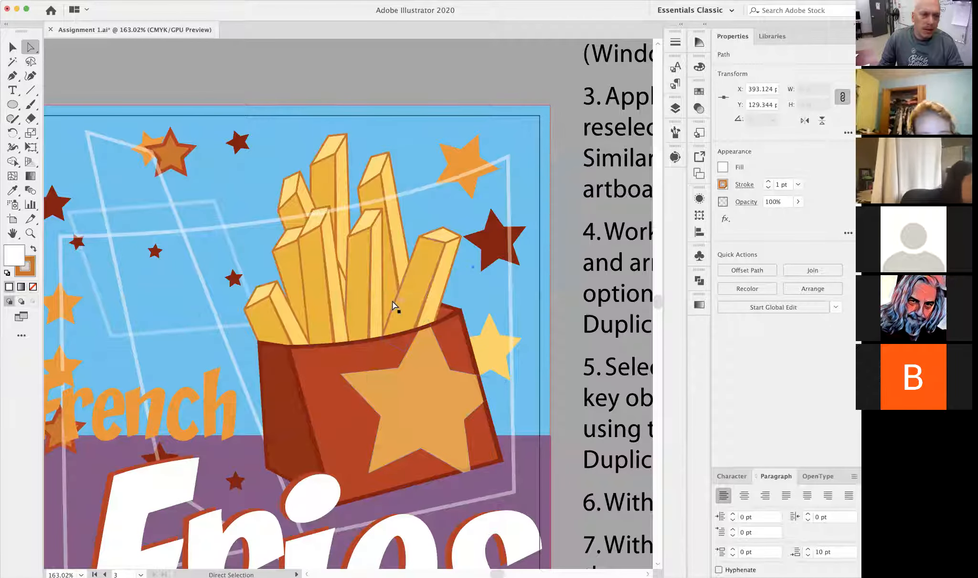
{"action": "key", "text": "super+y"}
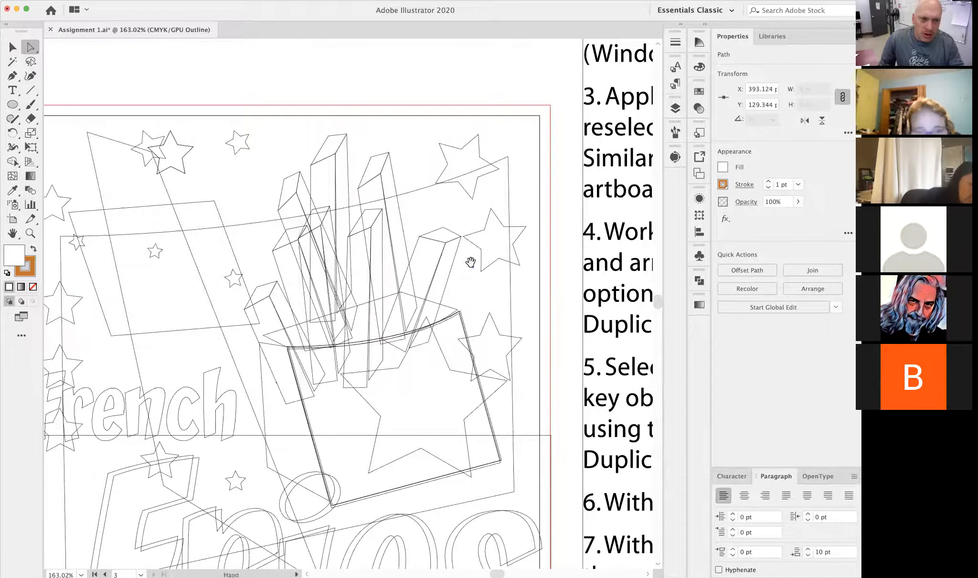
{"action": "scroll", "coordinate": [470, 281], "scroll_direction": "up", "scroll_amount": 4}
{"action": "left_click", "coordinate": [484, 292]}
{"action": "left_click", "coordinate": [482, 274]}
{"action": "key", "text": "Delete"}
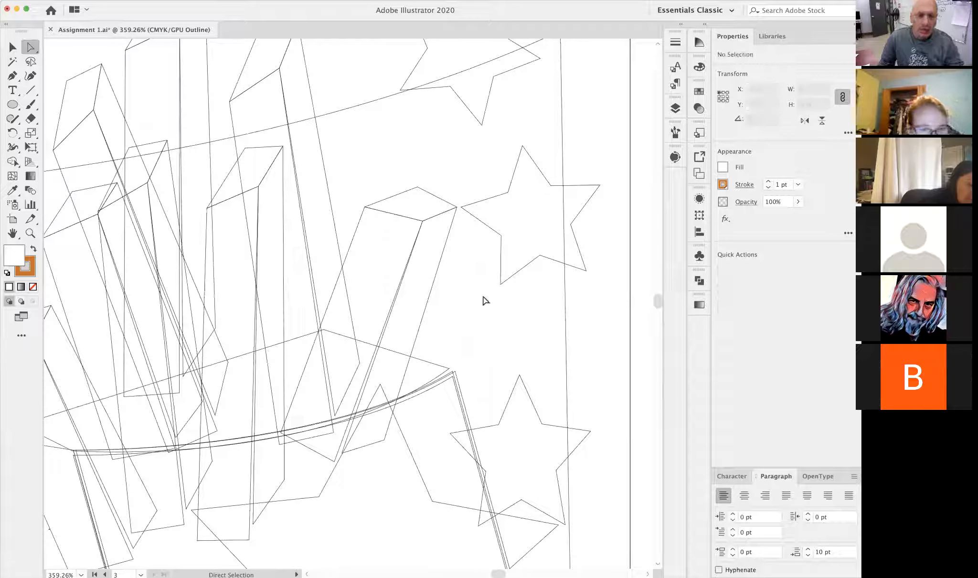
- Examine the wireframe of the poster and the hidden flap edges of the fries carton up close
{"action": "left_click", "coordinate": [314, 292], "text": "alt+super"}
{"action": "left_click", "coordinate": [314, 292], "text": "alt+super"}
{"action": "left_click", "coordinate": [315, 292], "text": "alt+super"}
{"action": "left_click", "coordinate": [314, 292], "text": "alt+super"}
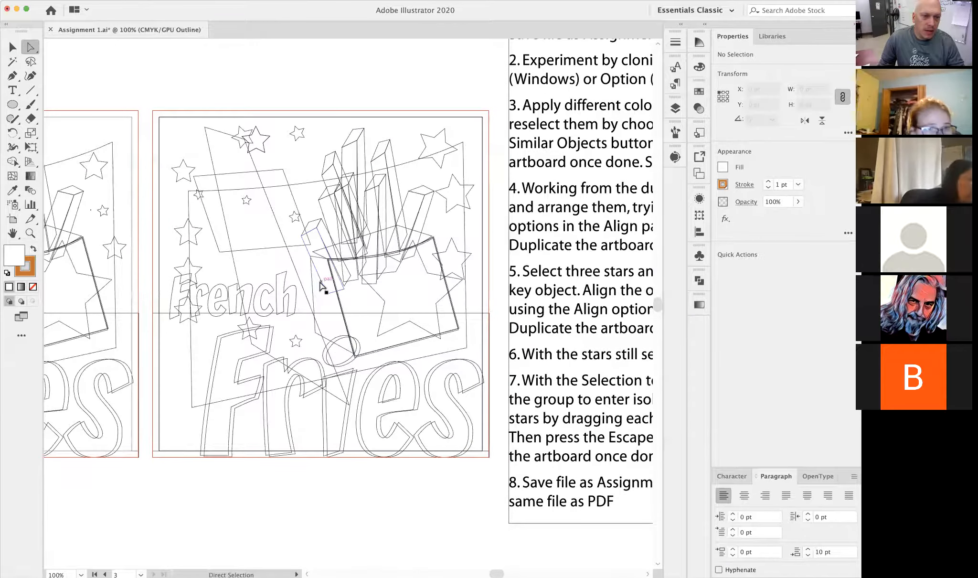
{"action": "left_click_drag", "start_coordinate": [313, 272], "coordinate": [580, 341]}
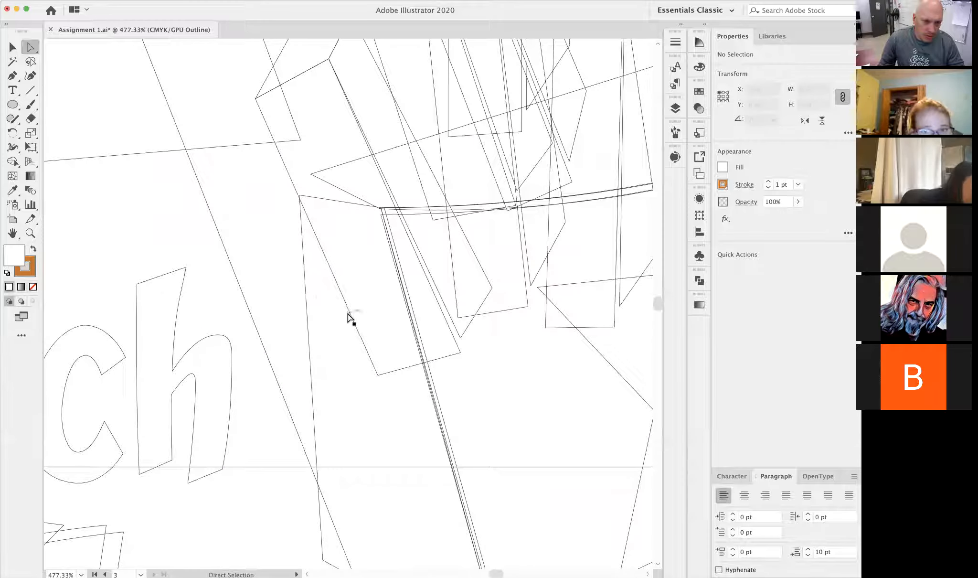
{"action": "left_click", "coordinate": [393, 391], "text": "alt+super"}
{"action": "left_click", "coordinate": [393, 391], "text": "alt+super"}
{"action": "left_click_drag", "start_coordinate": [366, 315], "coordinate": [432, 453]}
{"action": "key", "text": "v"}
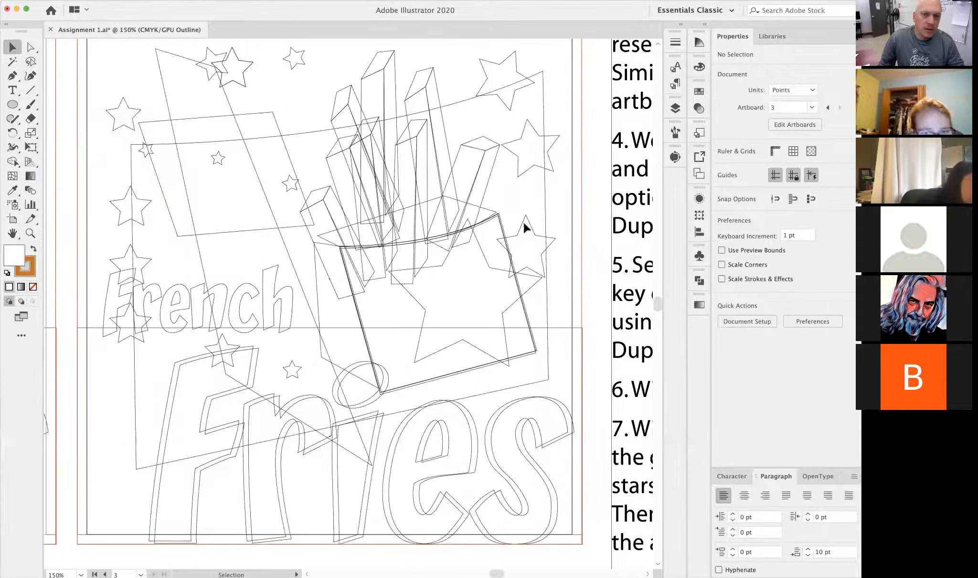
- Return the document to Preview mode and inspect the light blue background, the purple rectangle and the Fries lettering by selecting each
{"action": "left_click", "coordinate": [580, 261]}
{"action": "key", "text": "super+y"}
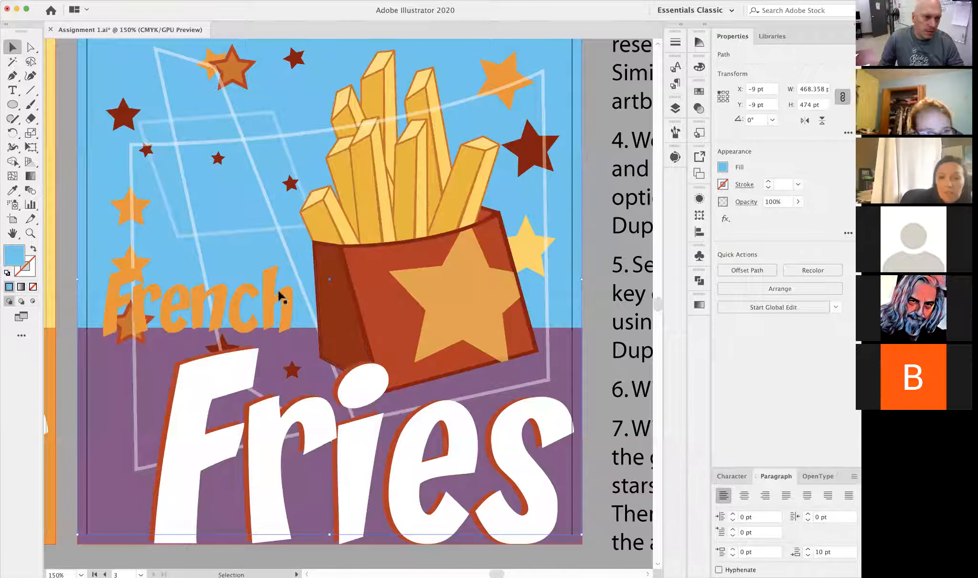
{"action": "left_click", "coordinate": [312, 381]}
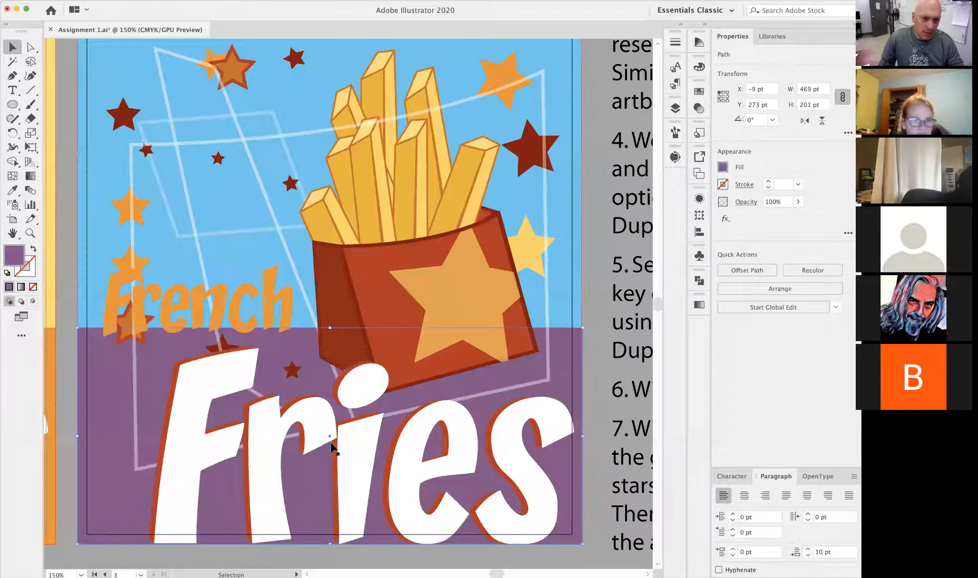
{"action": "left_click", "coordinate": [395, 536]}
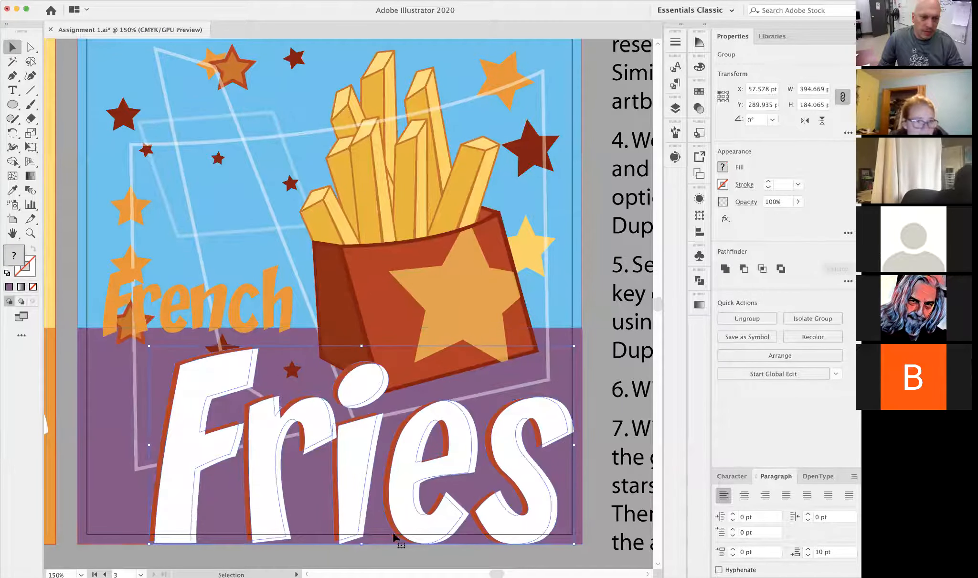
{"action": "left_click", "coordinate": [397, 548]}
- Bring the poster and assignment text into view and show the list of artboards
{"action": "left_click", "coordinate": [424, 341], "text": "alt+super"}
{"action": "left_click", "coordinate": [415, 244], "text": "alt+super"}
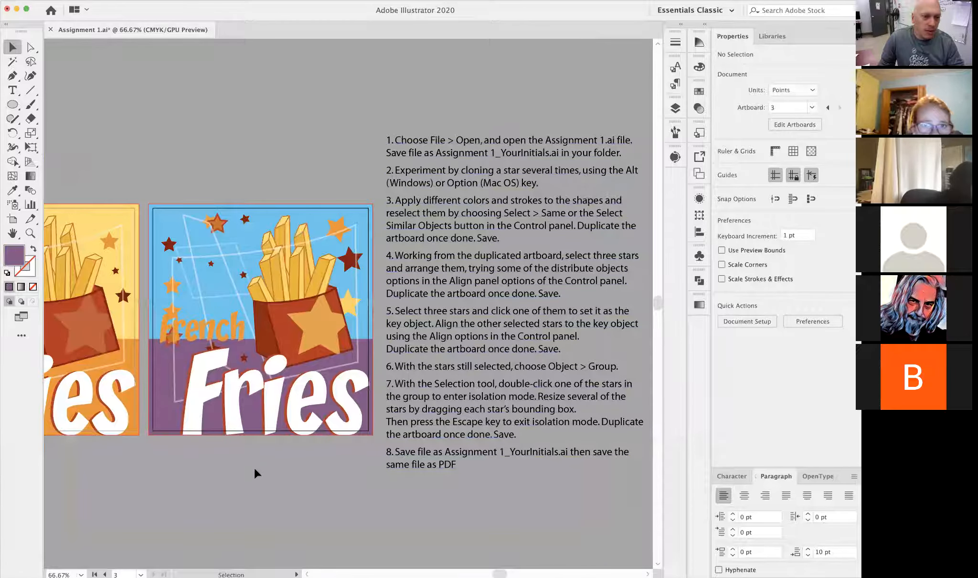
{"action": "key", "text": "space"}
{"action": "left_click_drag", "start_coordinate": [212, 460], "coordinate": [244, 461]}
{"action": "left_click", "coordinate": [699, 173]}
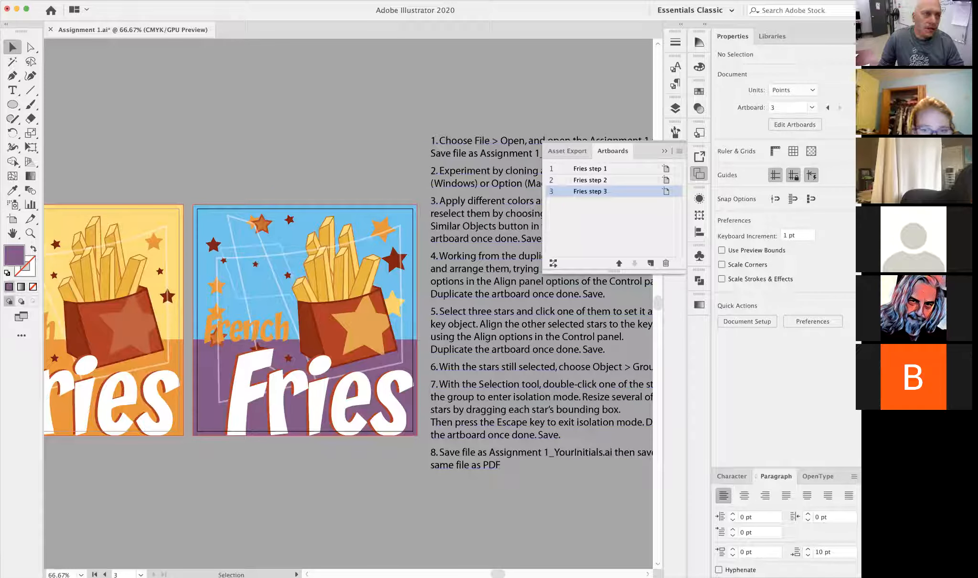
- Save the document to the Desktop in Adobe Illustrator format as Assignment 1 followed by an underscore and the author's name
{"action": "left_click", "coordinate": [42, 0]}
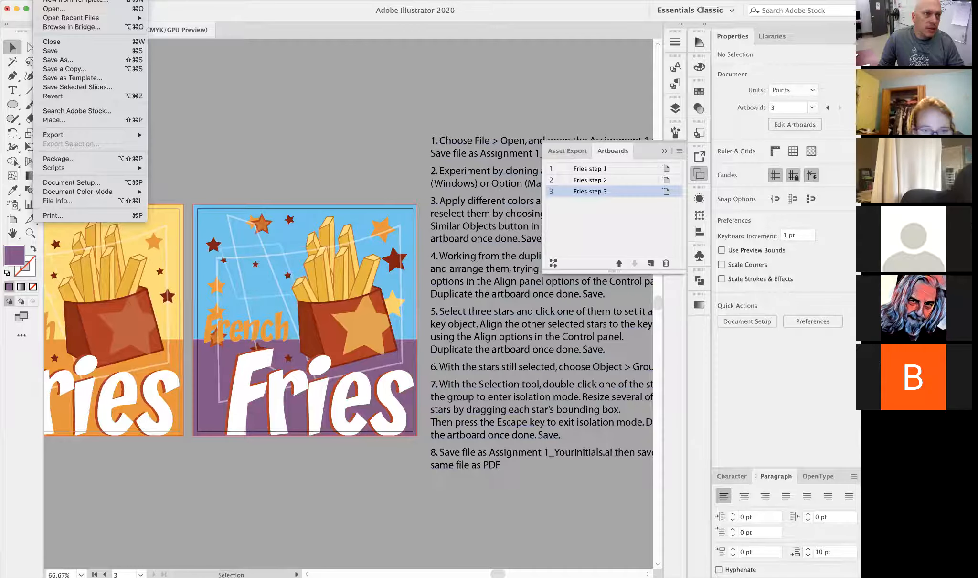
{"action": "left_click", "coordinate": [65, 62]}
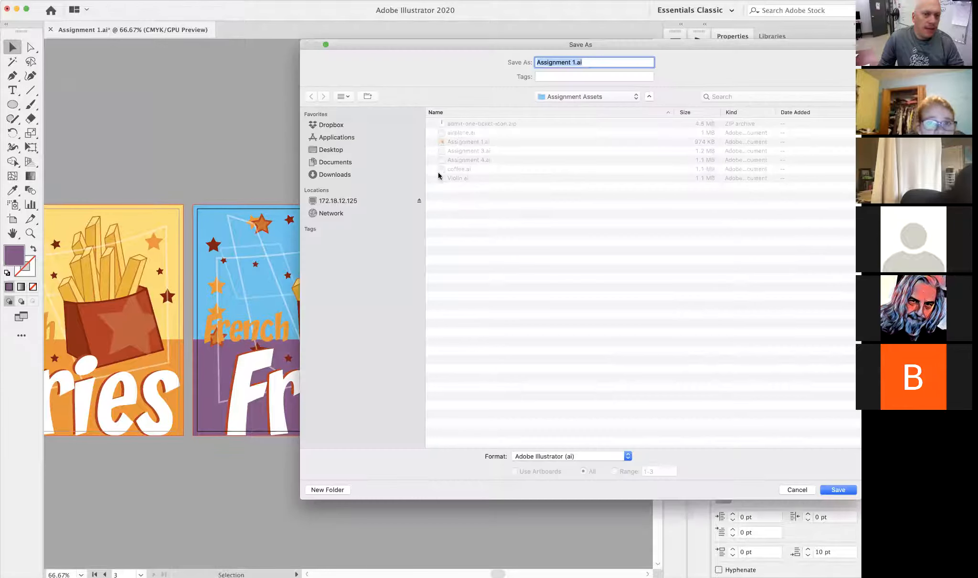
{"action": "key", "text": "super+shift+d"}
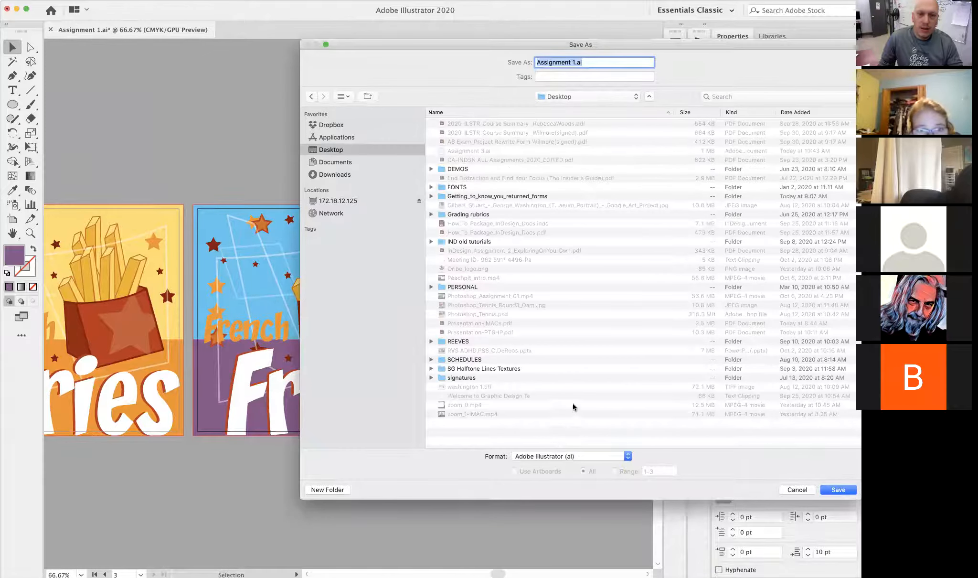
{"action": "left_click", "coordinate": [575, 61]}
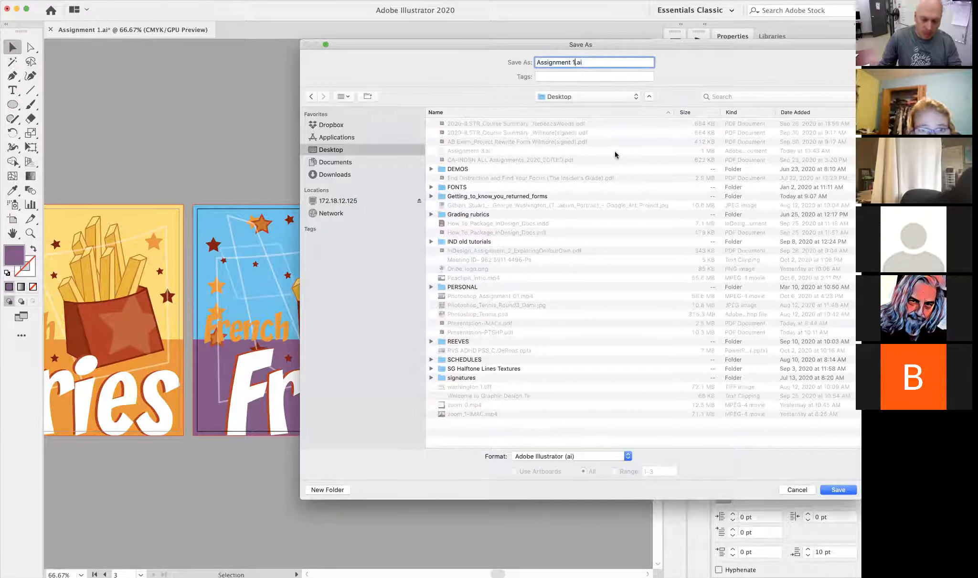
{"action": "type", "text": "_edwin"}
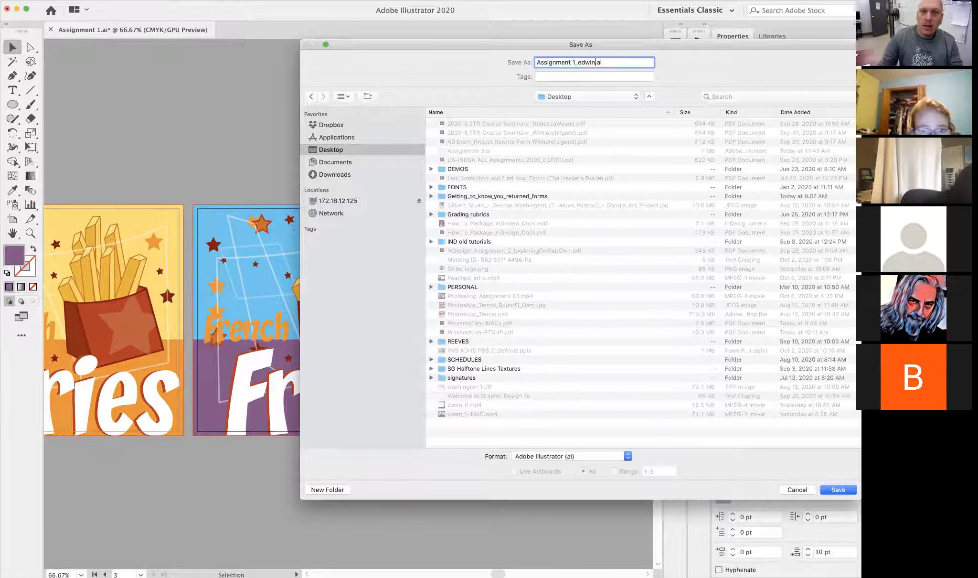
{"action": "left_click", "coordinate": [562, 456]}
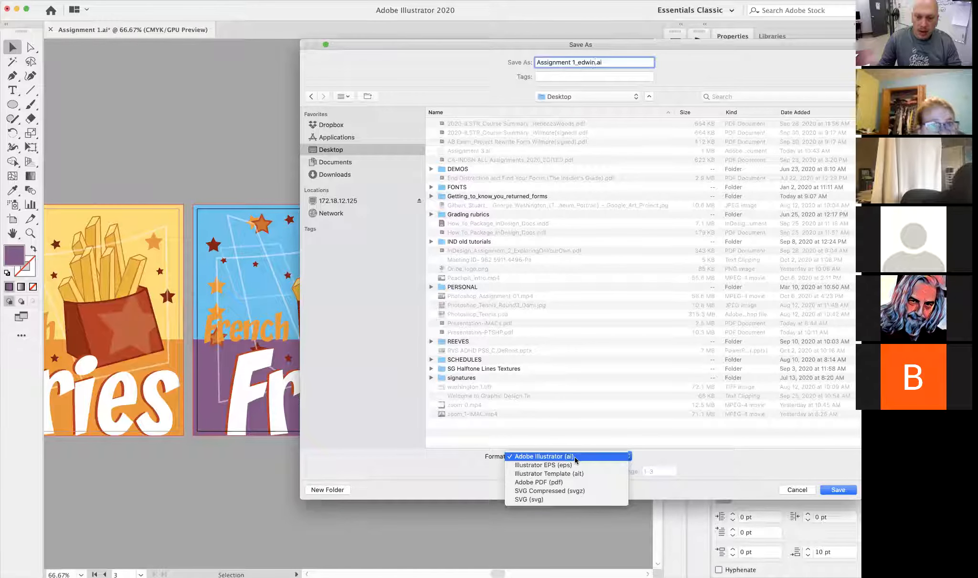
{"action": "left_click", "coordinate": [841, 492]}
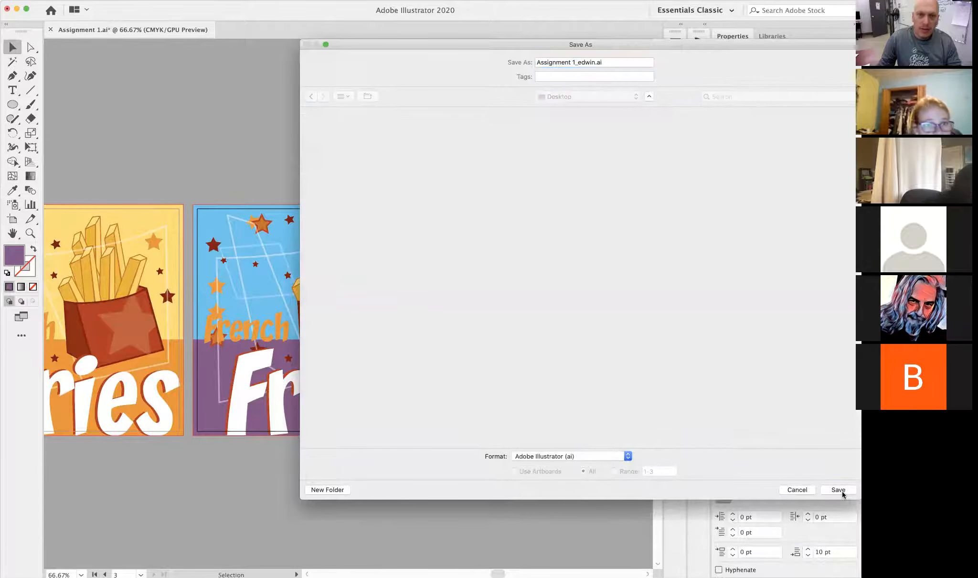
{"action": "left_click", "coordinate": [623, 469]}
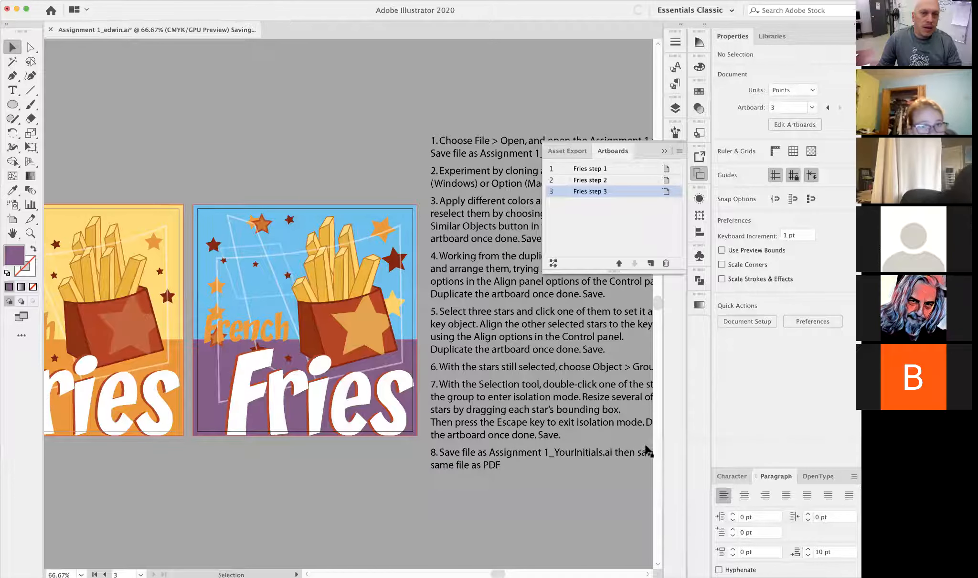
{"action": "left_click", "coordinate": [42, 1]}
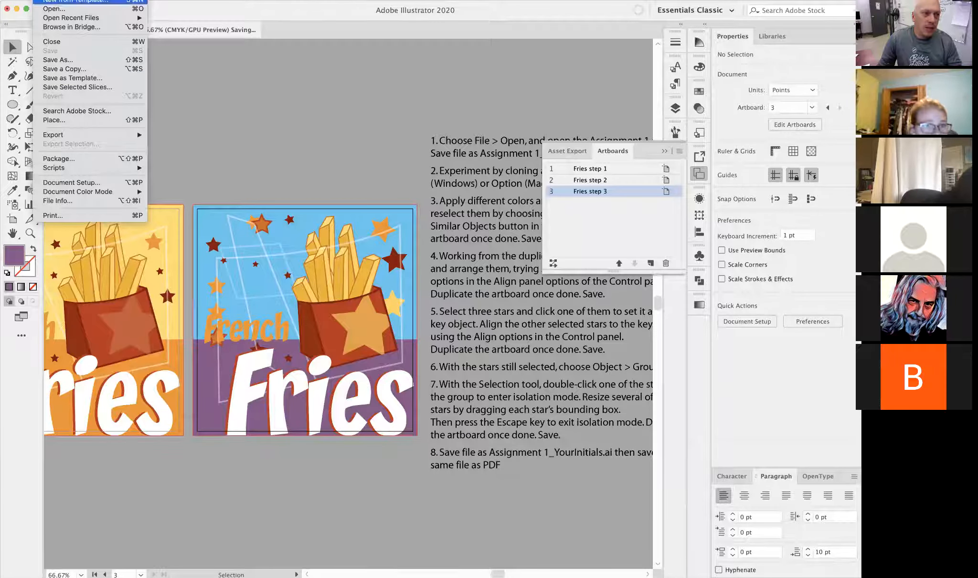
{"action": "left_click", "coordinate": [55, 60]}
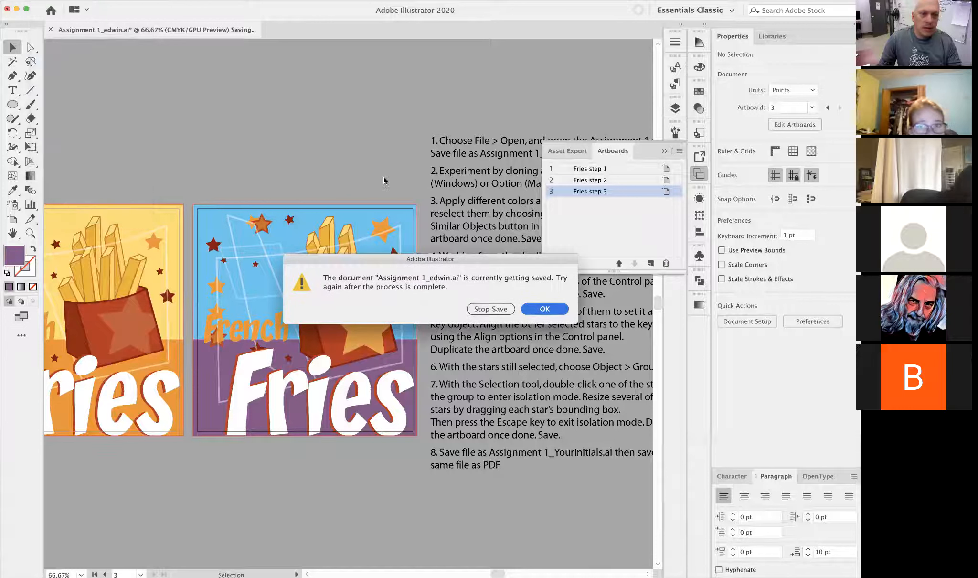
{"action": "left_click", "coordinate": [543, 309]}
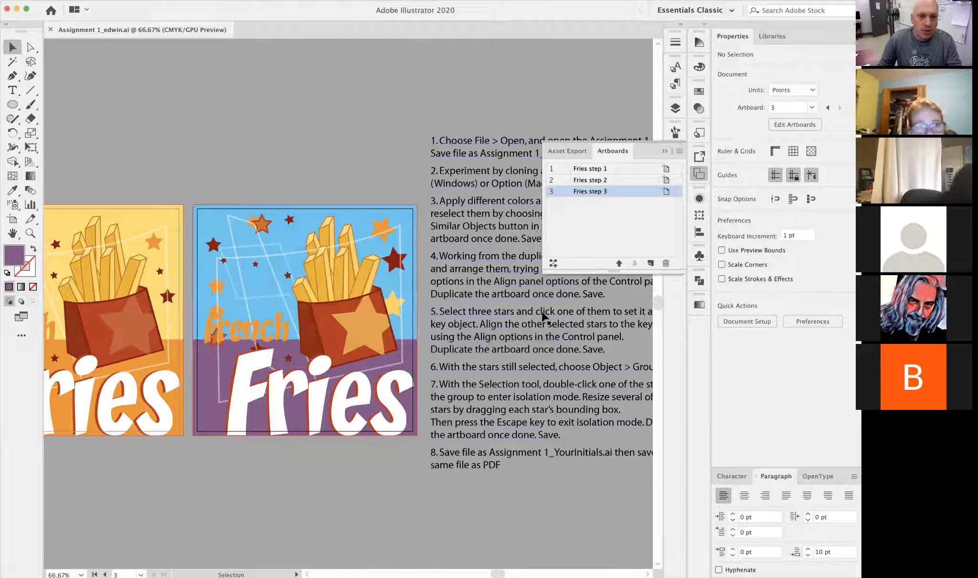
- Save the document again to the Desktop in Adobe PDF format, including all artboards, and open the PDF save options
{"action": "left_click", "coordinate": [42, 1]}
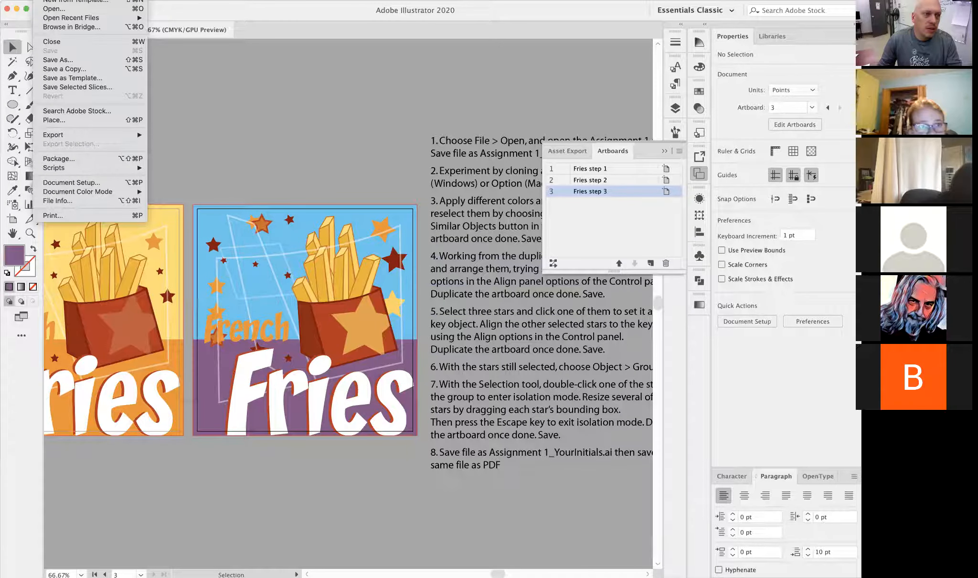
{"action": "left_click", "coordinate": [56, 59]}
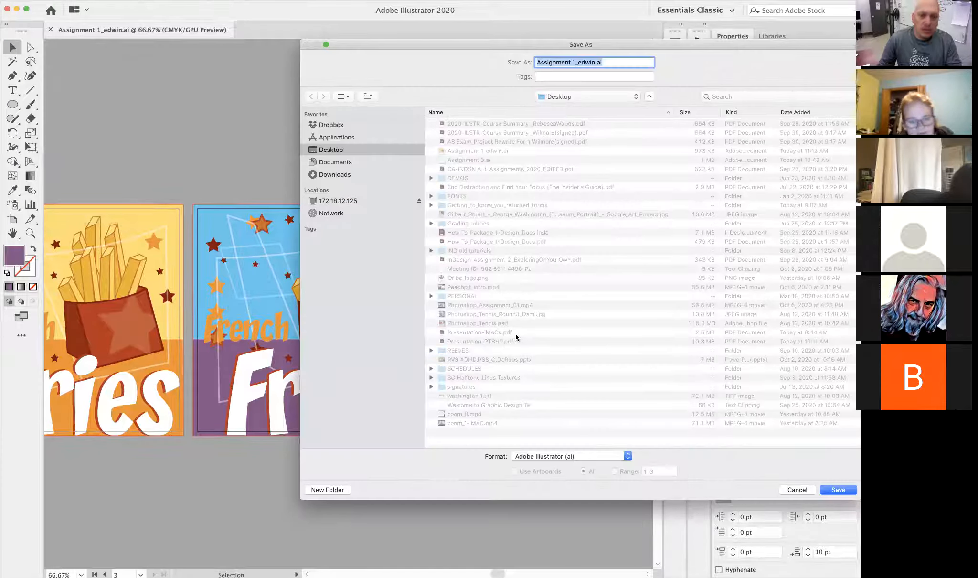
{"action": "left_click", "coordinate": [582, 458]}
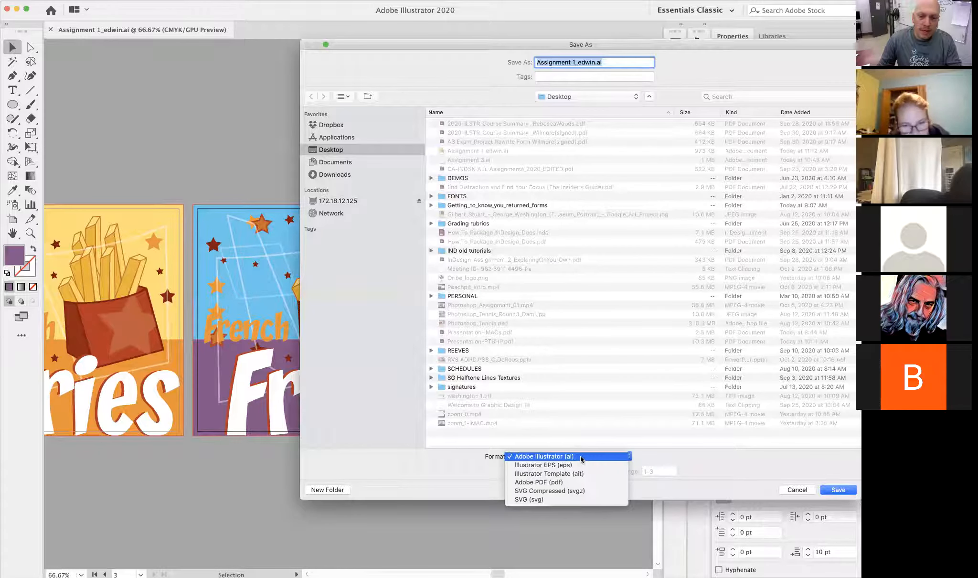
{"action": "left_click", "coordinate": [557, 486]}
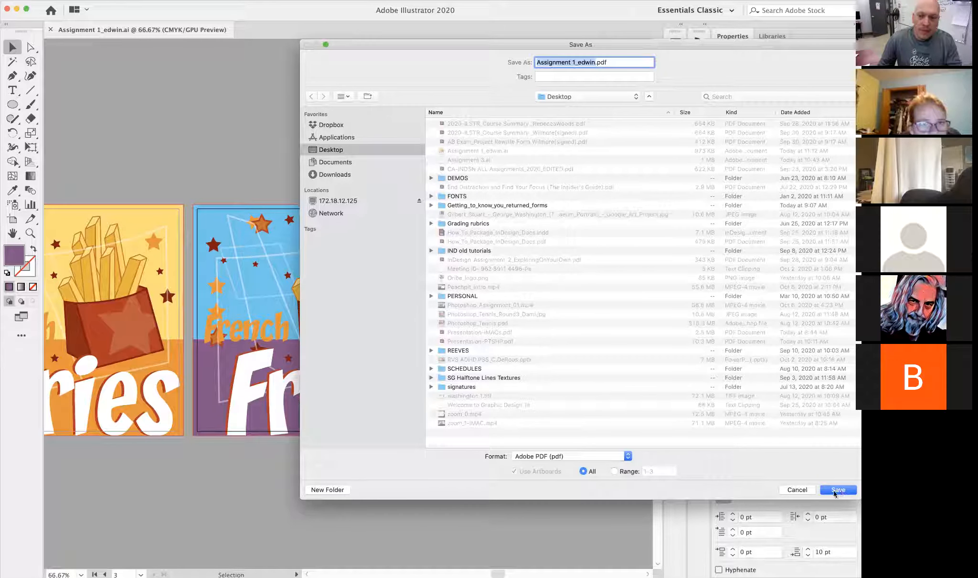
{"action": "left_click", "coordinate": [837, 490]}
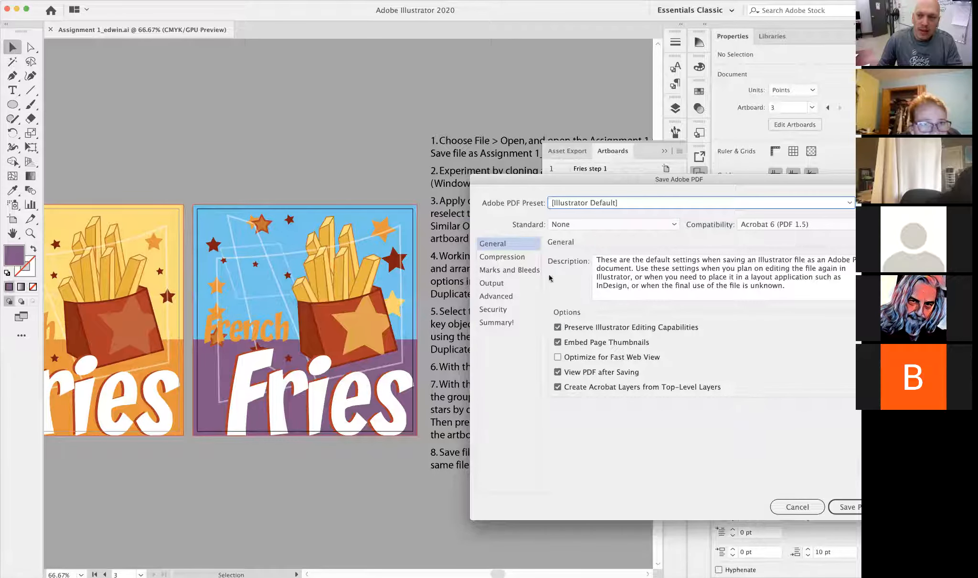
- Review the Compression and Marks and Bleeds settings, and save the PDF with the Illustrator Default preset
{"action": "left_click", "coordinate": [513, 258]}
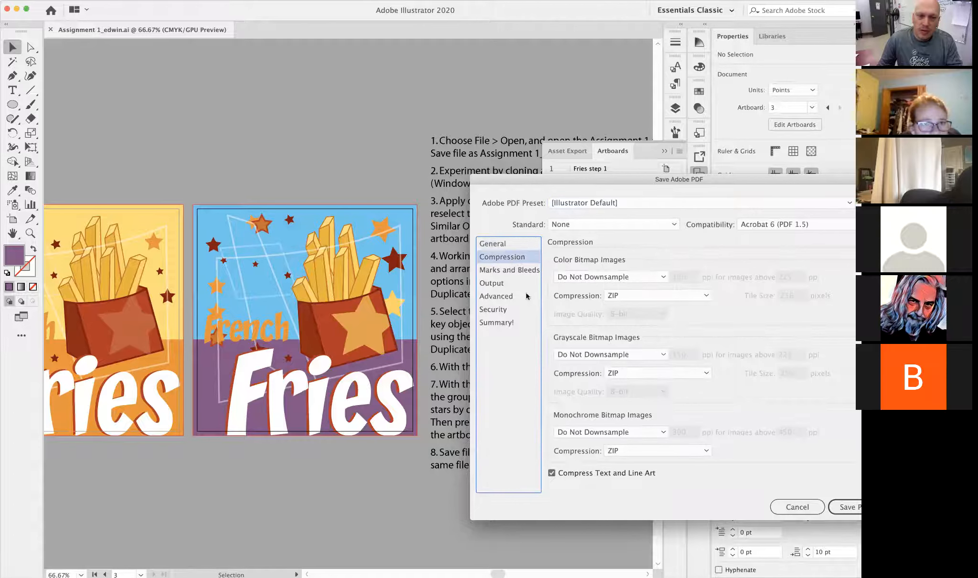
{"action": "left_click", "coordinate": [502, 271]}
{"action": "left_click", "coordinate": [501, 258]}
{"action": "left_click_drag", "start_coordinate": [614, 182], "coordinate": [459, 140]}
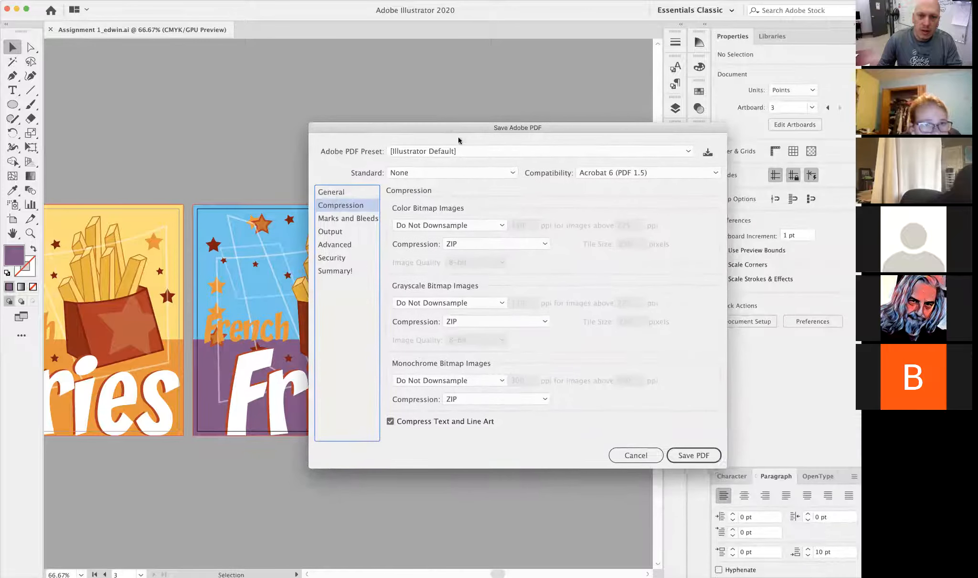
{"action": "left_click", "coordinate": [686, 455]}
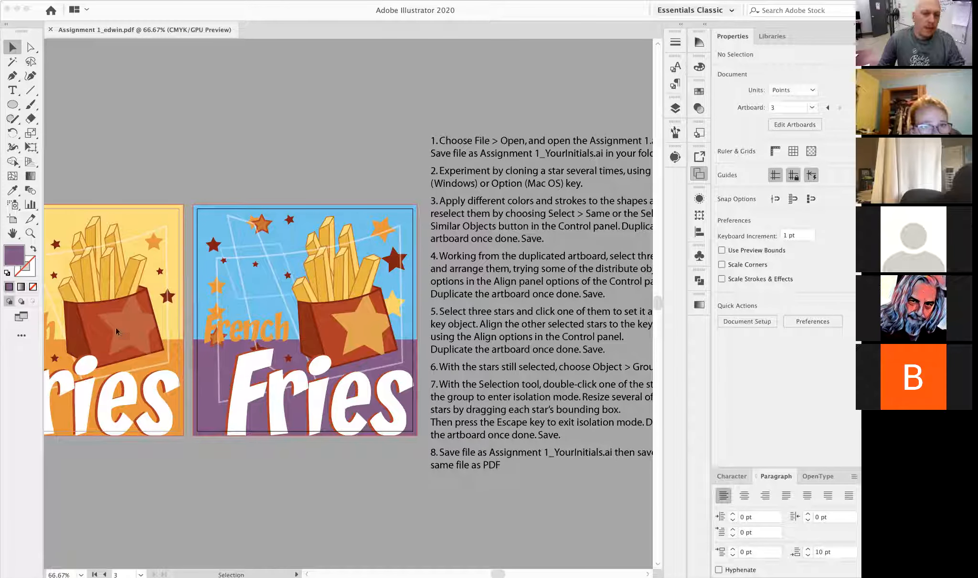
- Try rotating the light blue background rectangle in the saved PDF document, and undo the rotation
{"action": "left_click", "coordinate": [58, 490]}
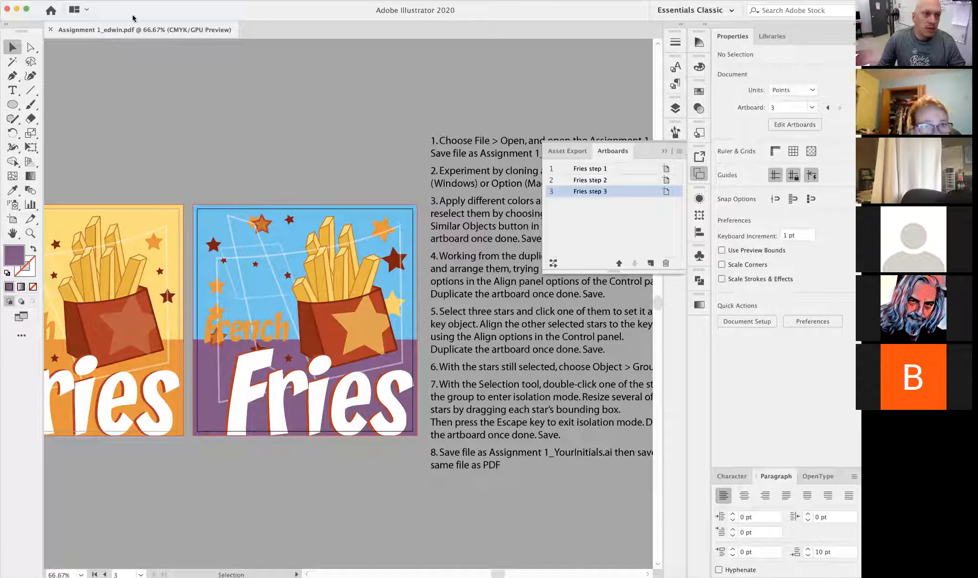
{"action": "left_click_drag", "start_coordinate": [130, 31], "coordinate": [175, 33]}
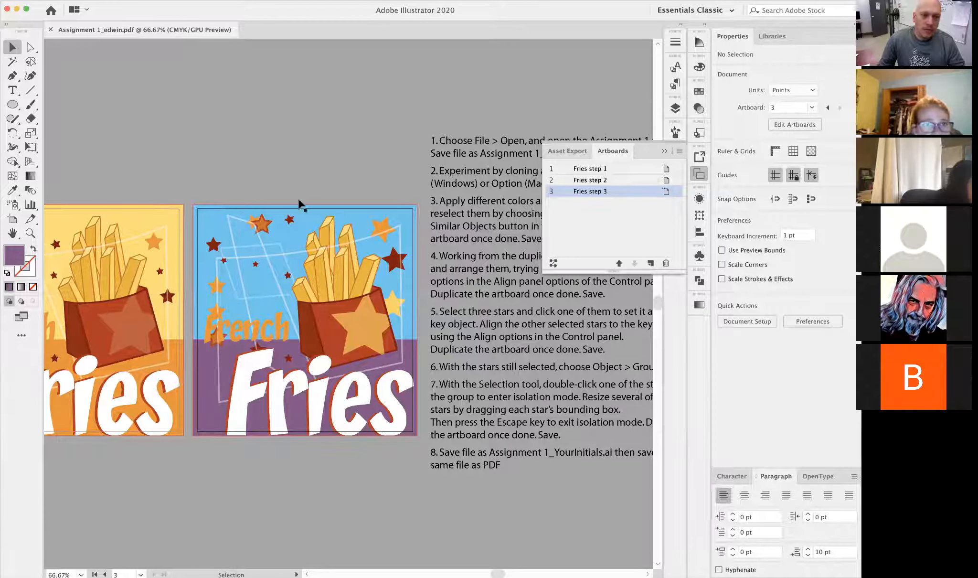
{"action": "left_click", "coordinate": [349, 208]}
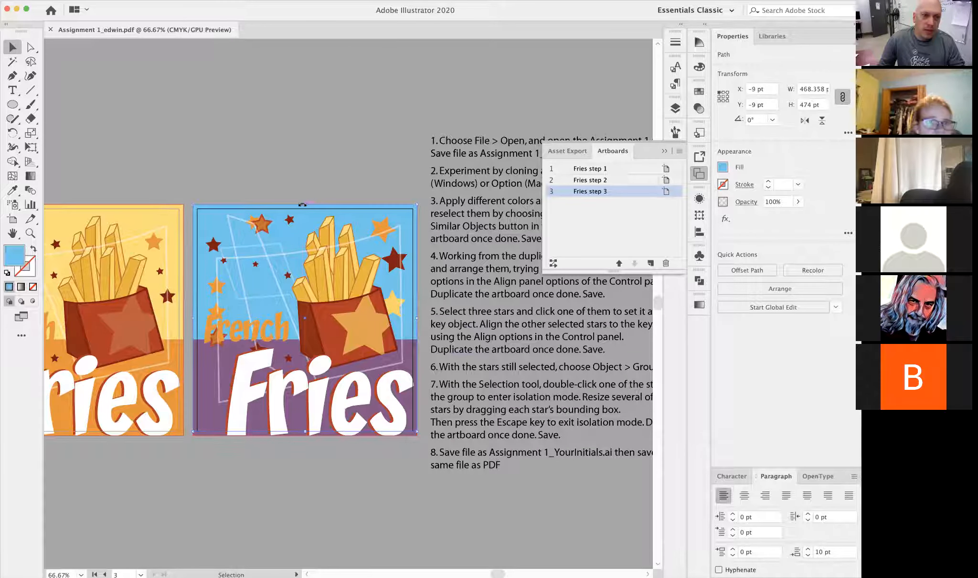
{"action": "left_click_drag", "start_coordinate": [303, 206], "coordinate": [305, 205]}
{"action": "left_click_drag", "start_coordinate": [416, 198], "coordinate": [375, 146]}
{"action": "left_click", "coordinate": [214, 67]}
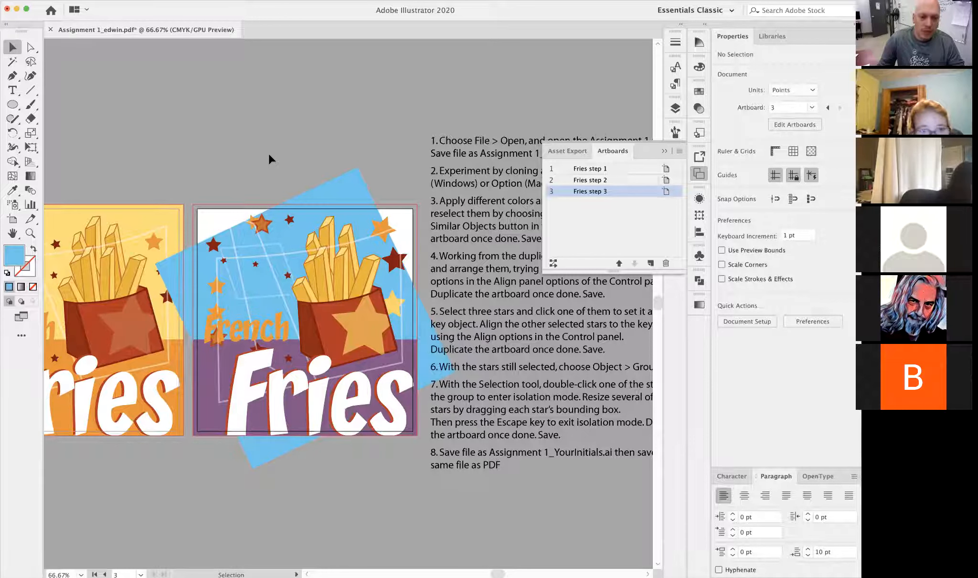
{"action": "key", "text": "super+z"}
{"action": "left_click", "coordinate": [281, 137]}
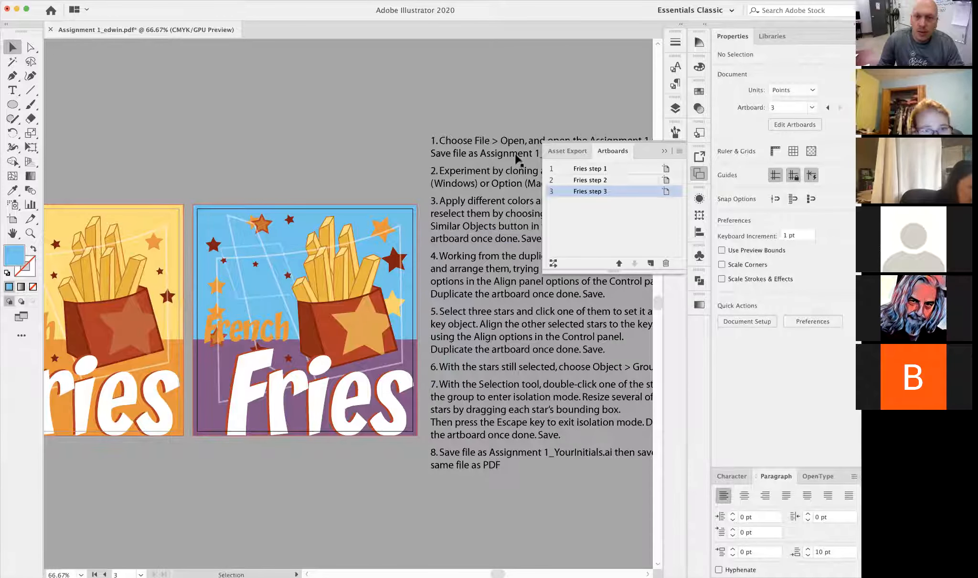
- Close the list of artboards and show all three Fries posters side by side
{"action": "left_click", "coordinate": [664, 151]}
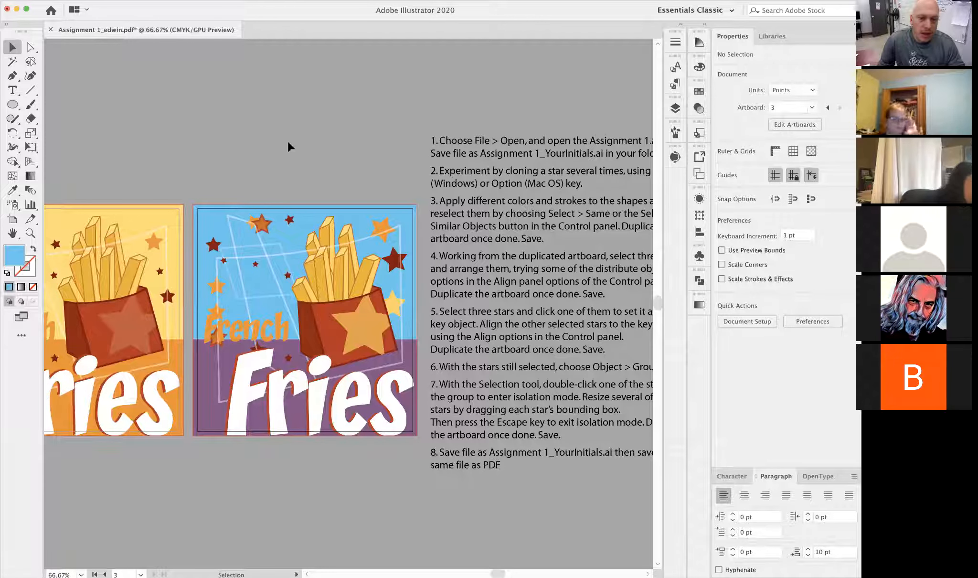
{"action": "left_click_drag", "start_coordinate": [485, 402], "coordinate": [404, 391]}
{"action": "left_click_drag", "start_coordinate": [79, 342], "coordinate": [360, 351]}
{"action": "left_click", "coordinate": [318, 343], "text": "alt+super"}
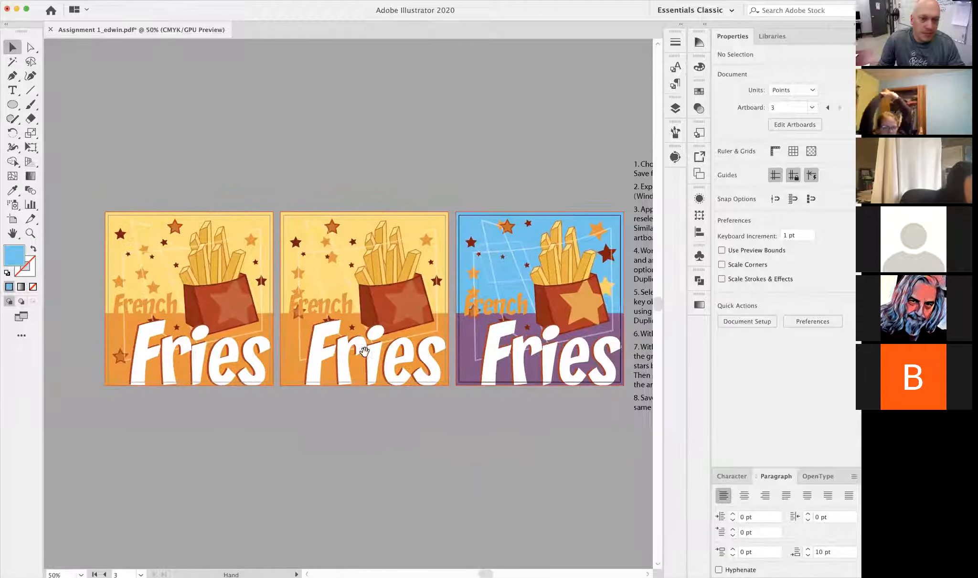